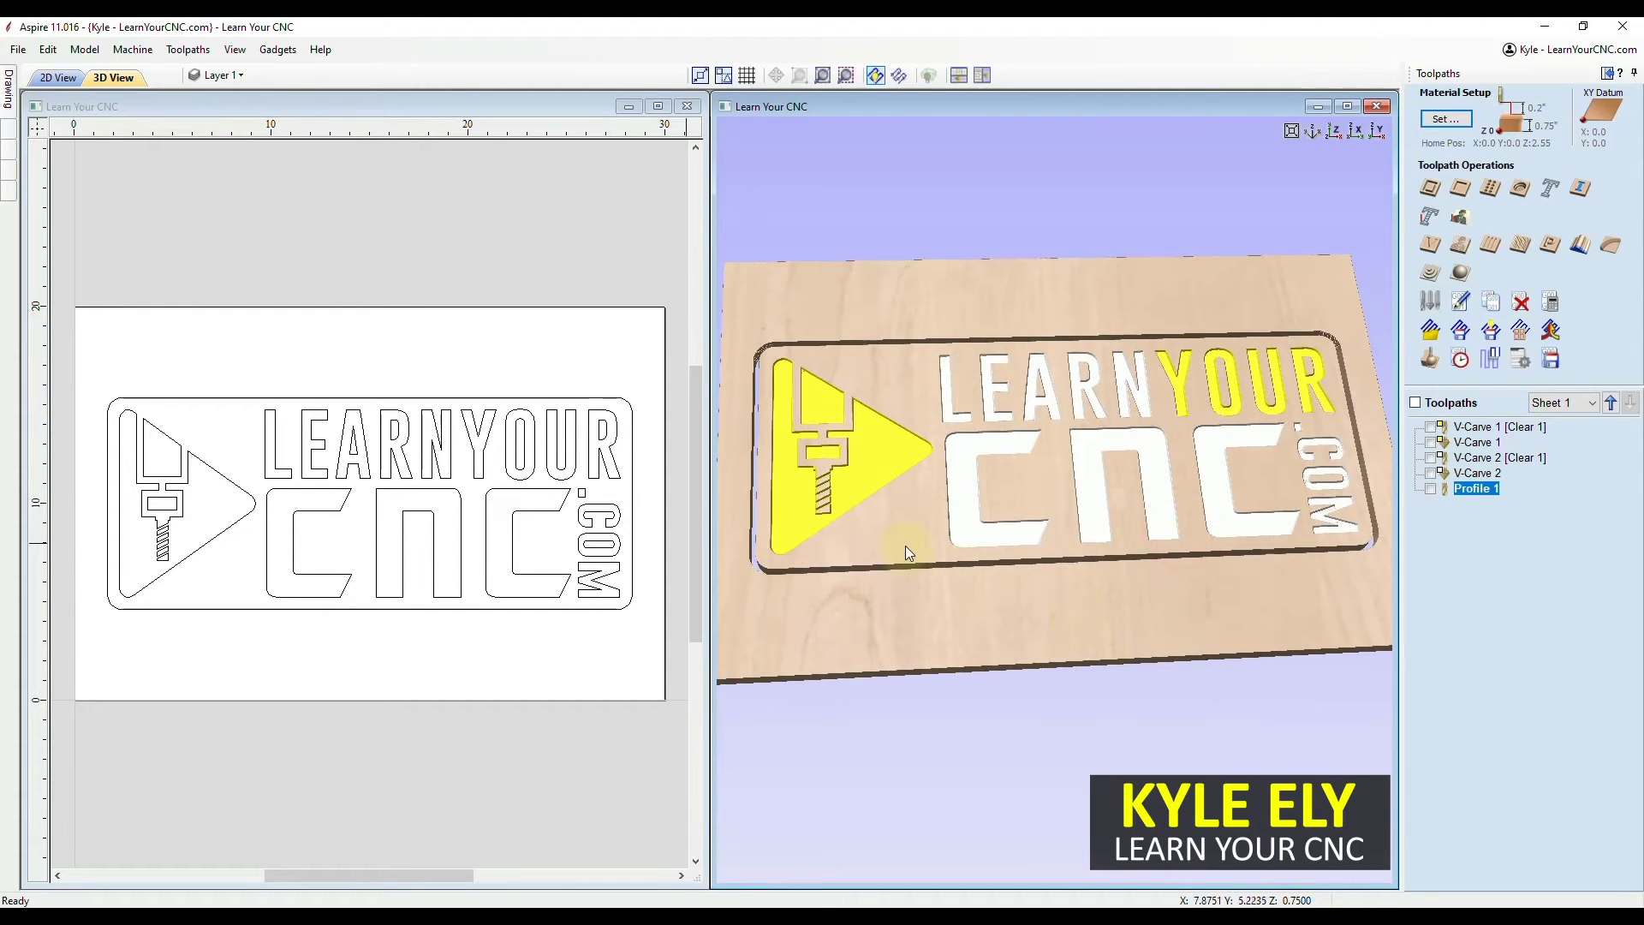
Step: Tilt the carved sign preview and scroll through the default Vectric job setup sheet
{"action": "left_click_drag", "start_coordinate": [893, 598], "coordinate": [827, 527]}
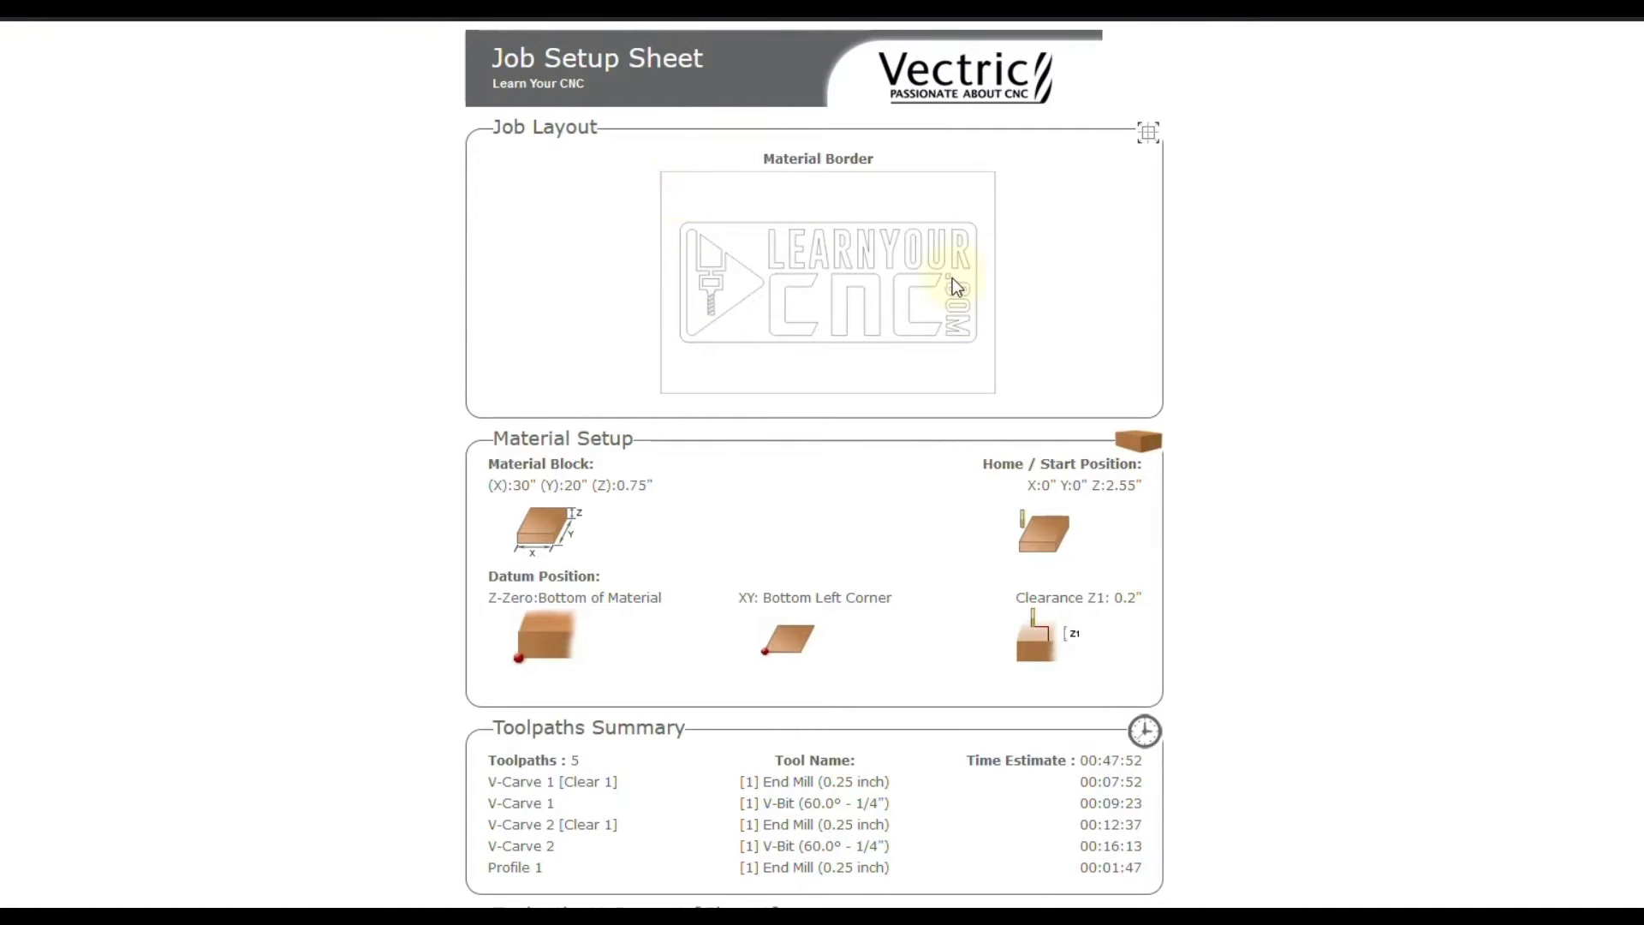
{"action": "scroll", "coordinate": [649, 360], "scroll_direction": "down", "scroll_amount": 3}
{"action": "scroll", "coordinate": [1033, 305], "scroll_direction": "down", "scroll_amount": 4}
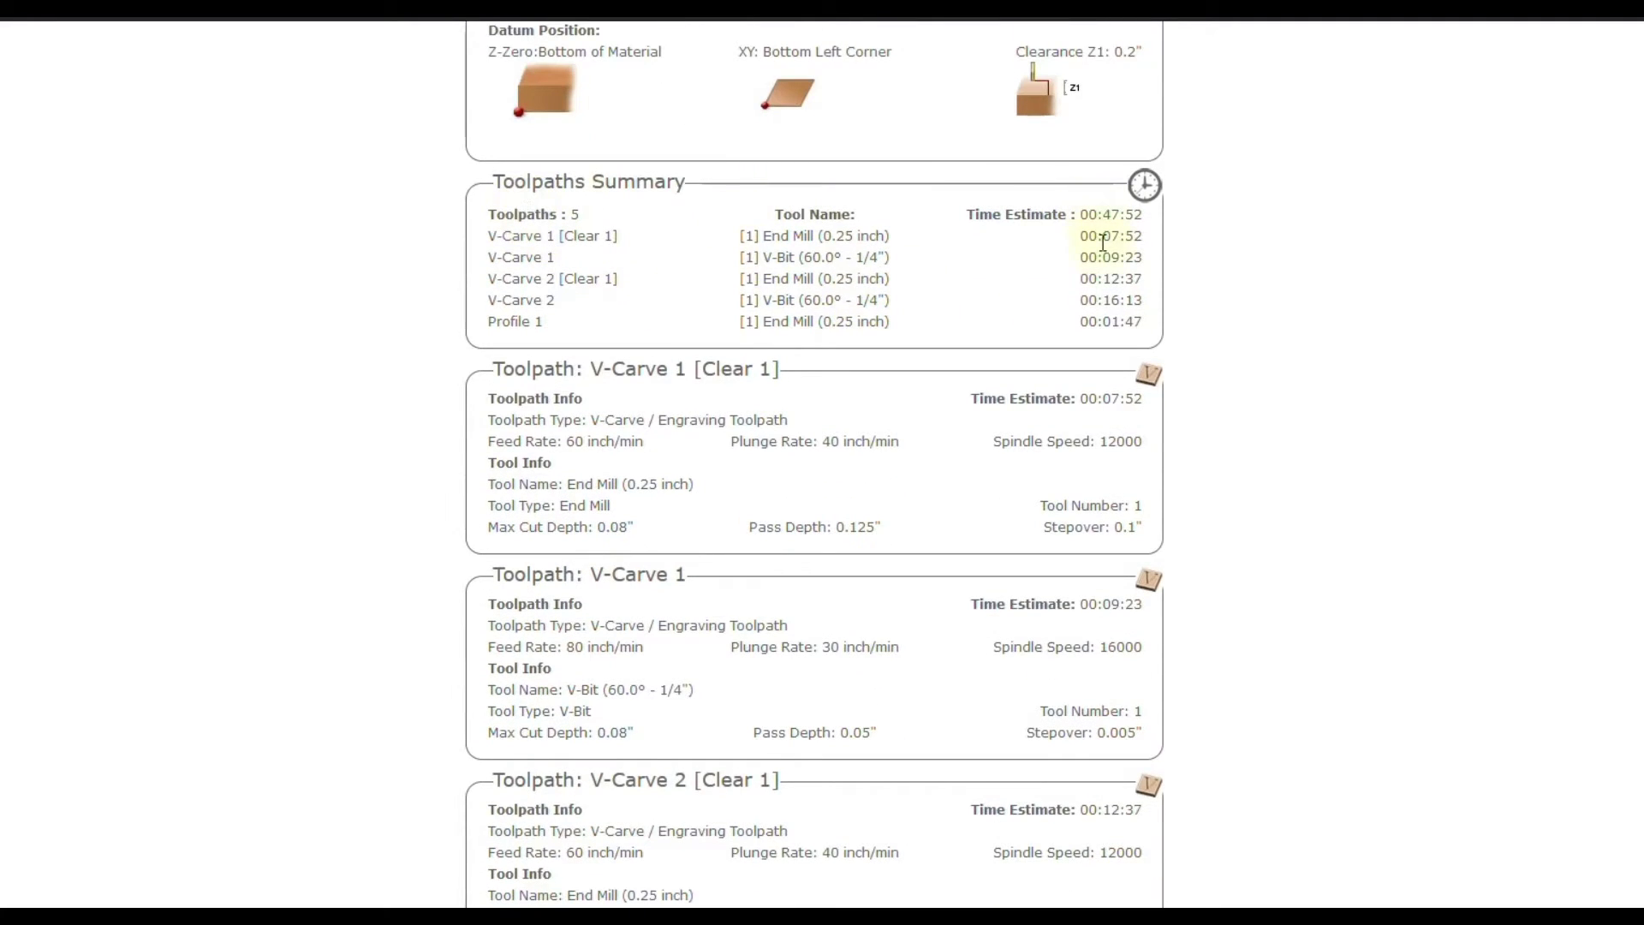
{"action": "scroll", "coordinate": [720, 96], "scroll_direction": "down", "scroll_amount": 3}
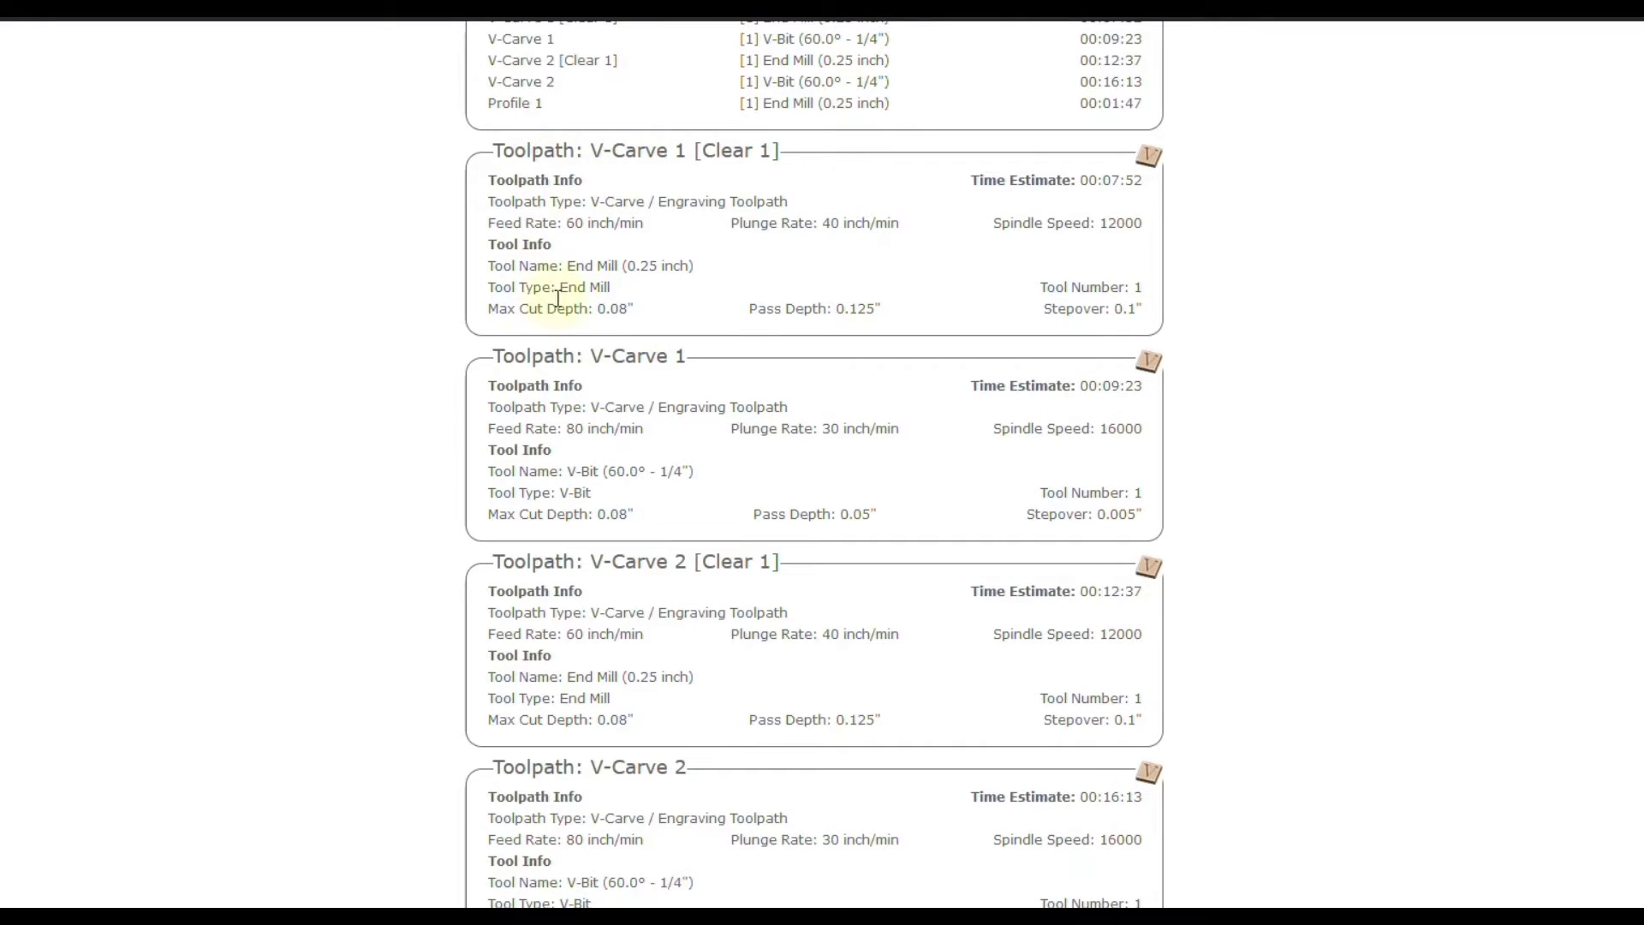
{"action": "scroll", "coordinate": [569, 770], "scroll_direction": "down", "scroll_amount": 2}
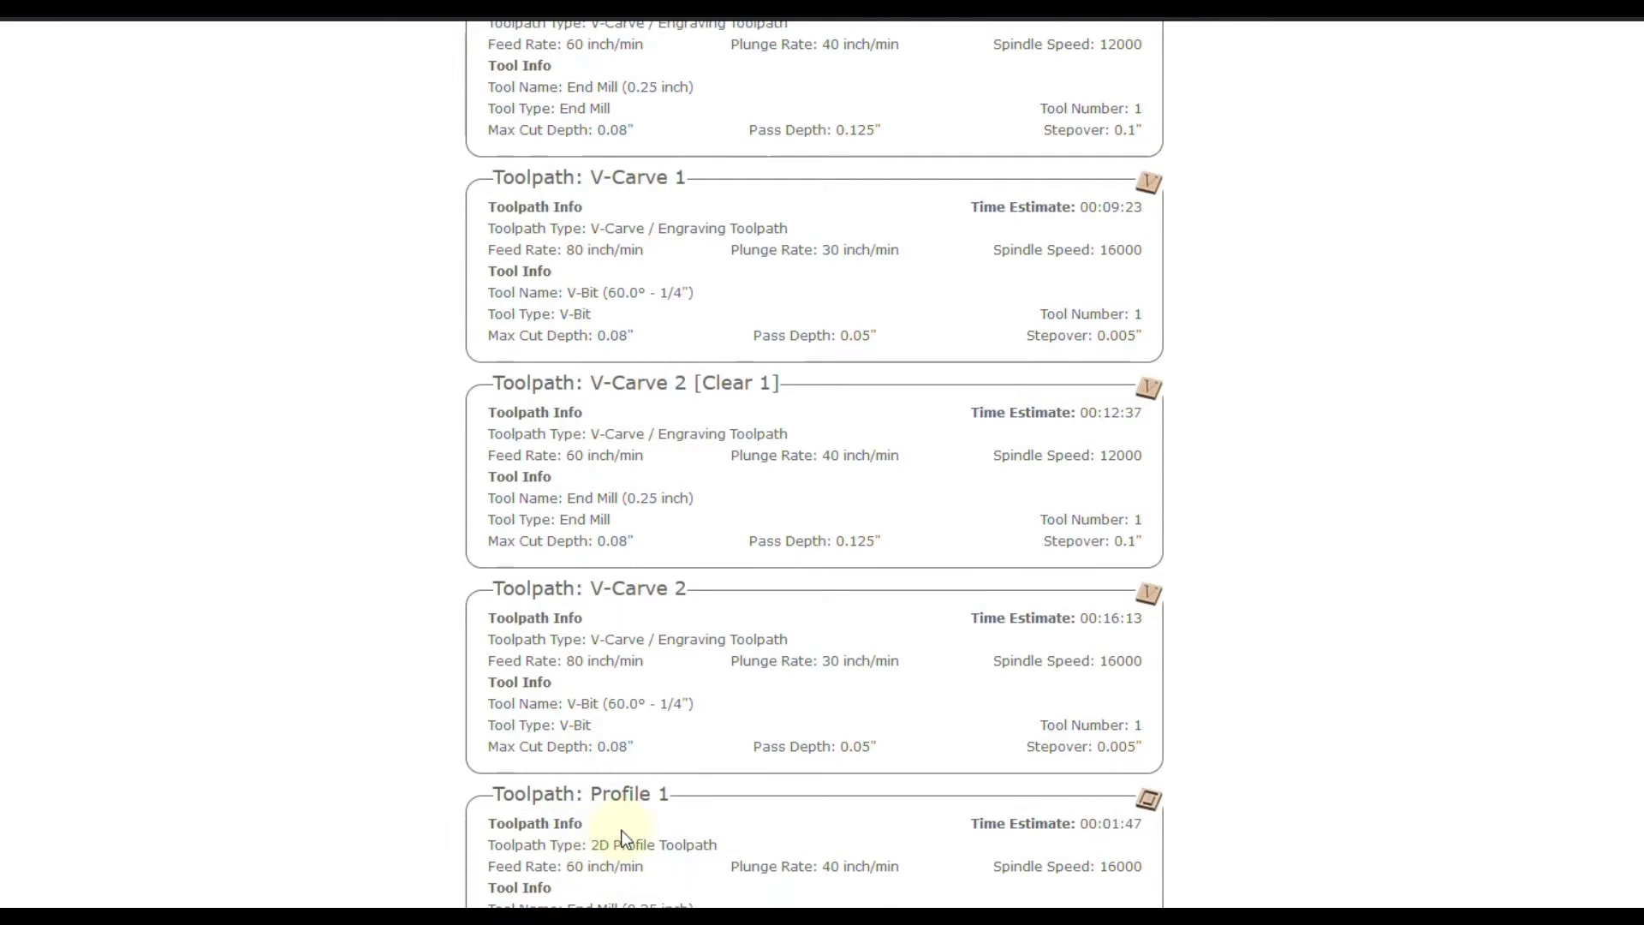
{"action": "scroll", "coordinate": [620, 830], "scroll_direction": "up", "scroll_amount": 9}
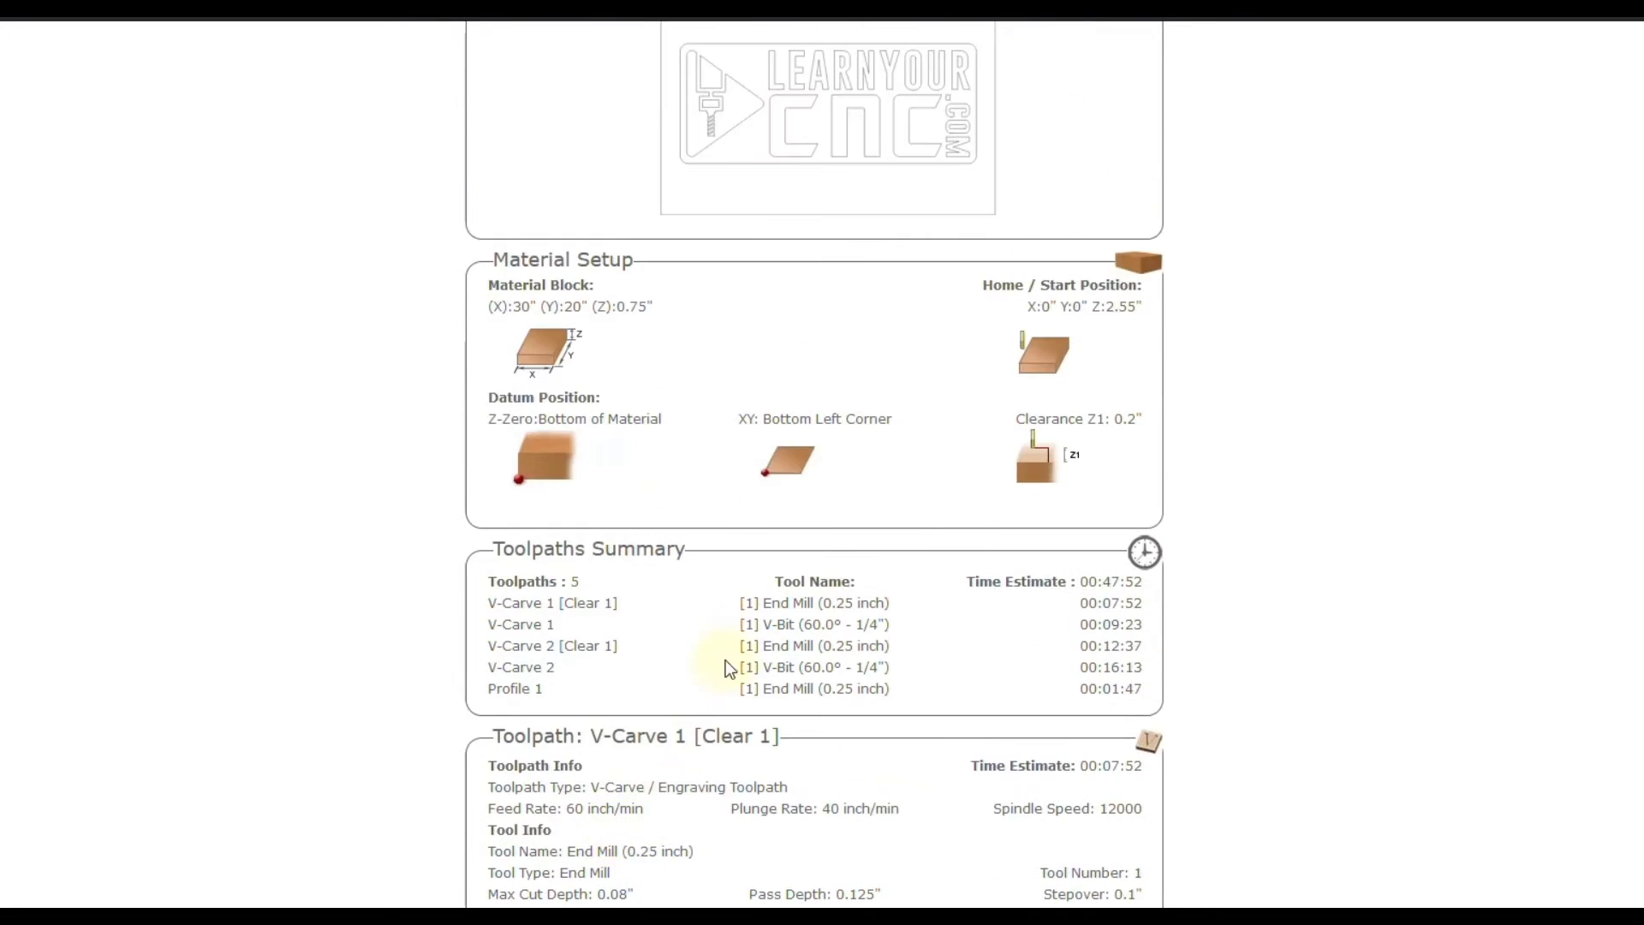
{"action": "scroll", "coordinate": [449, 422], "scroll_direction": "up", "scroll_amount": 3}
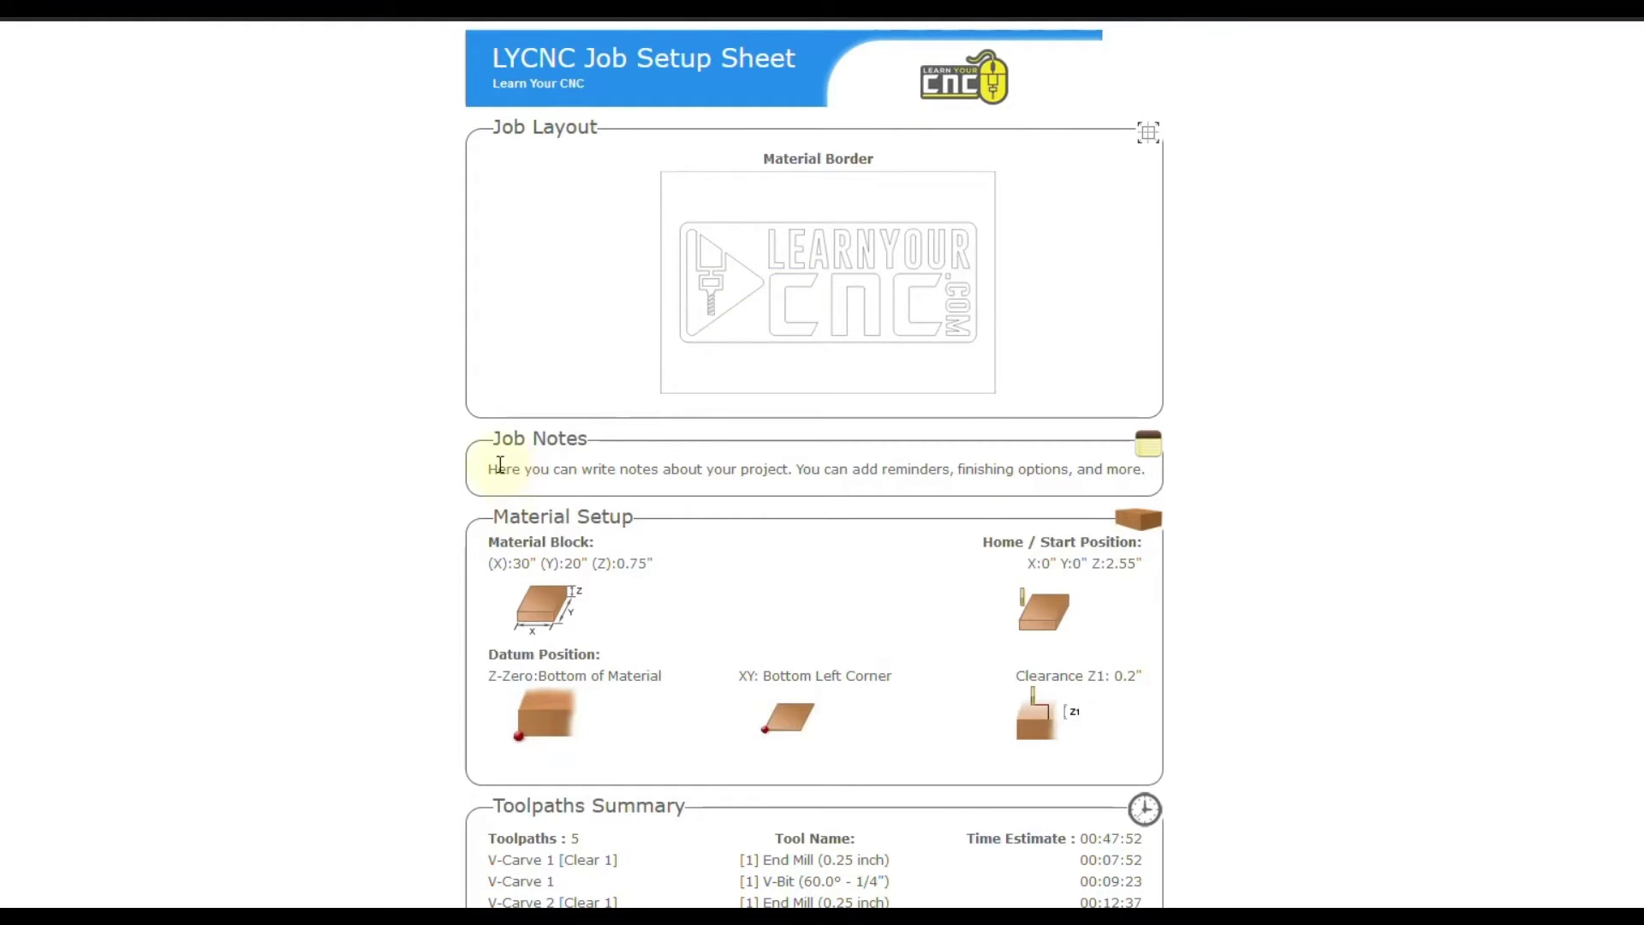
Step: On the LYCNC sheet, highlight the Job Notes text and the V-Carve 2 [Clear 1] tool-change note
{"action": "mouse_move", "coordinate": [498, 468]}
{"action": "left_mouse_down"}
{"action": "mouse_move", "coordinate": [836, 489]}
{"action": "mouse_move", "coordinate": [440, 466]}
{"action": "left_mouse_up"}
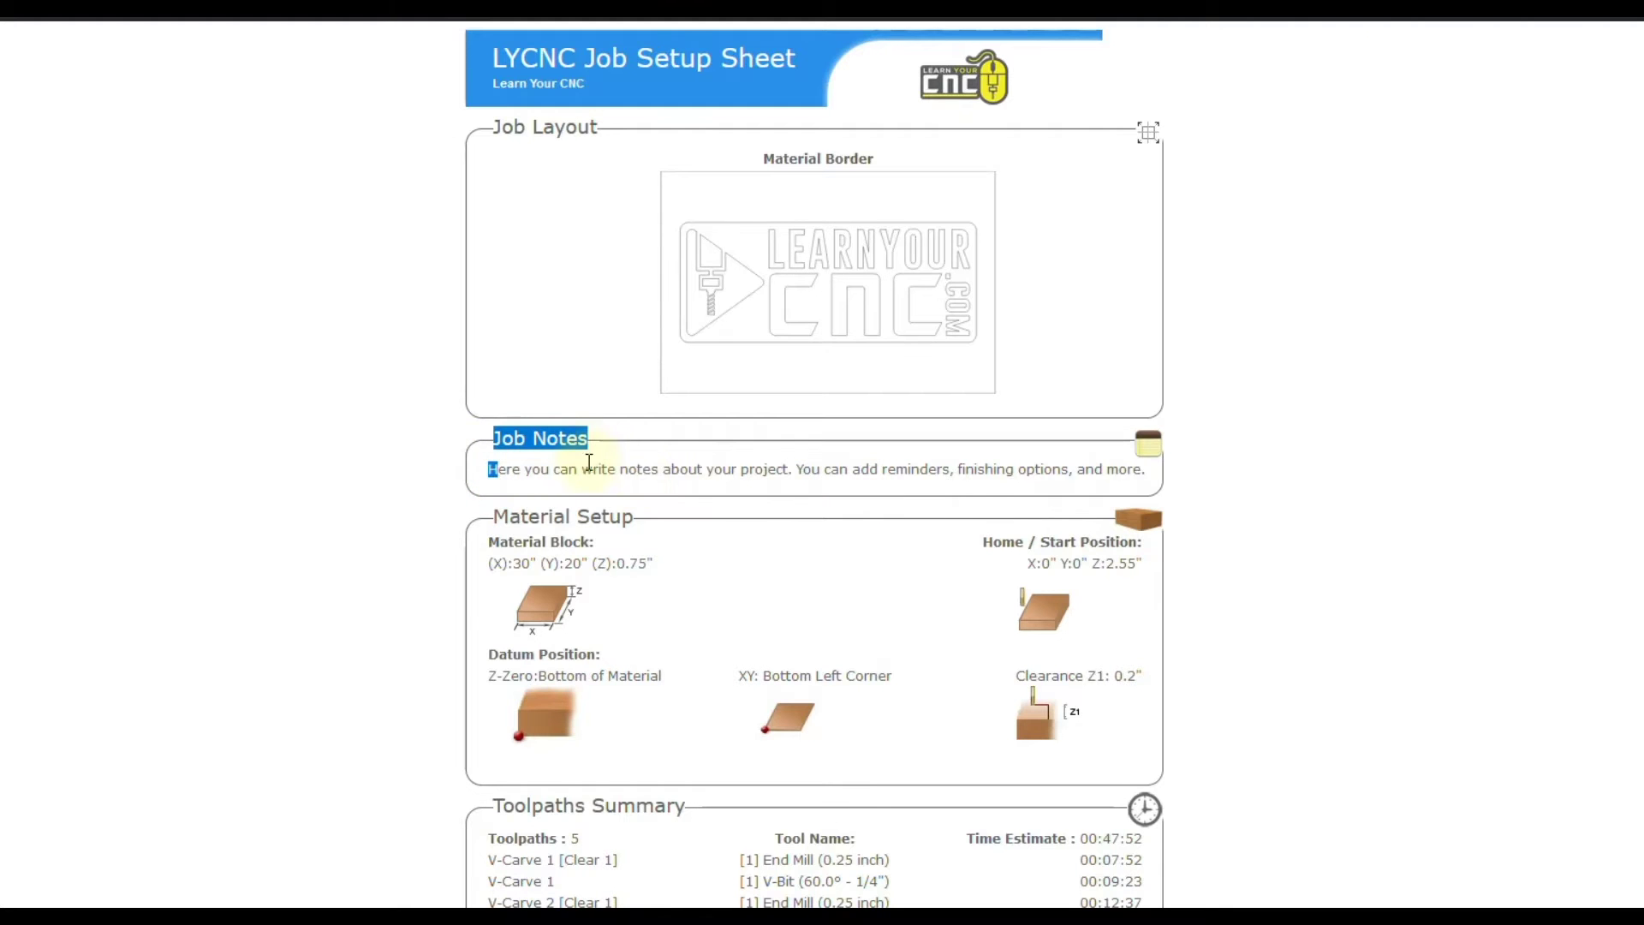
{"action": "scroll", "coordinate": [589, 440], "scroll_direction": "down", "scroll_amount": 3}
{"action": "scroll", "coordinate": [589, 440], "scroll_direction": "down", "scroll_amount": 4}
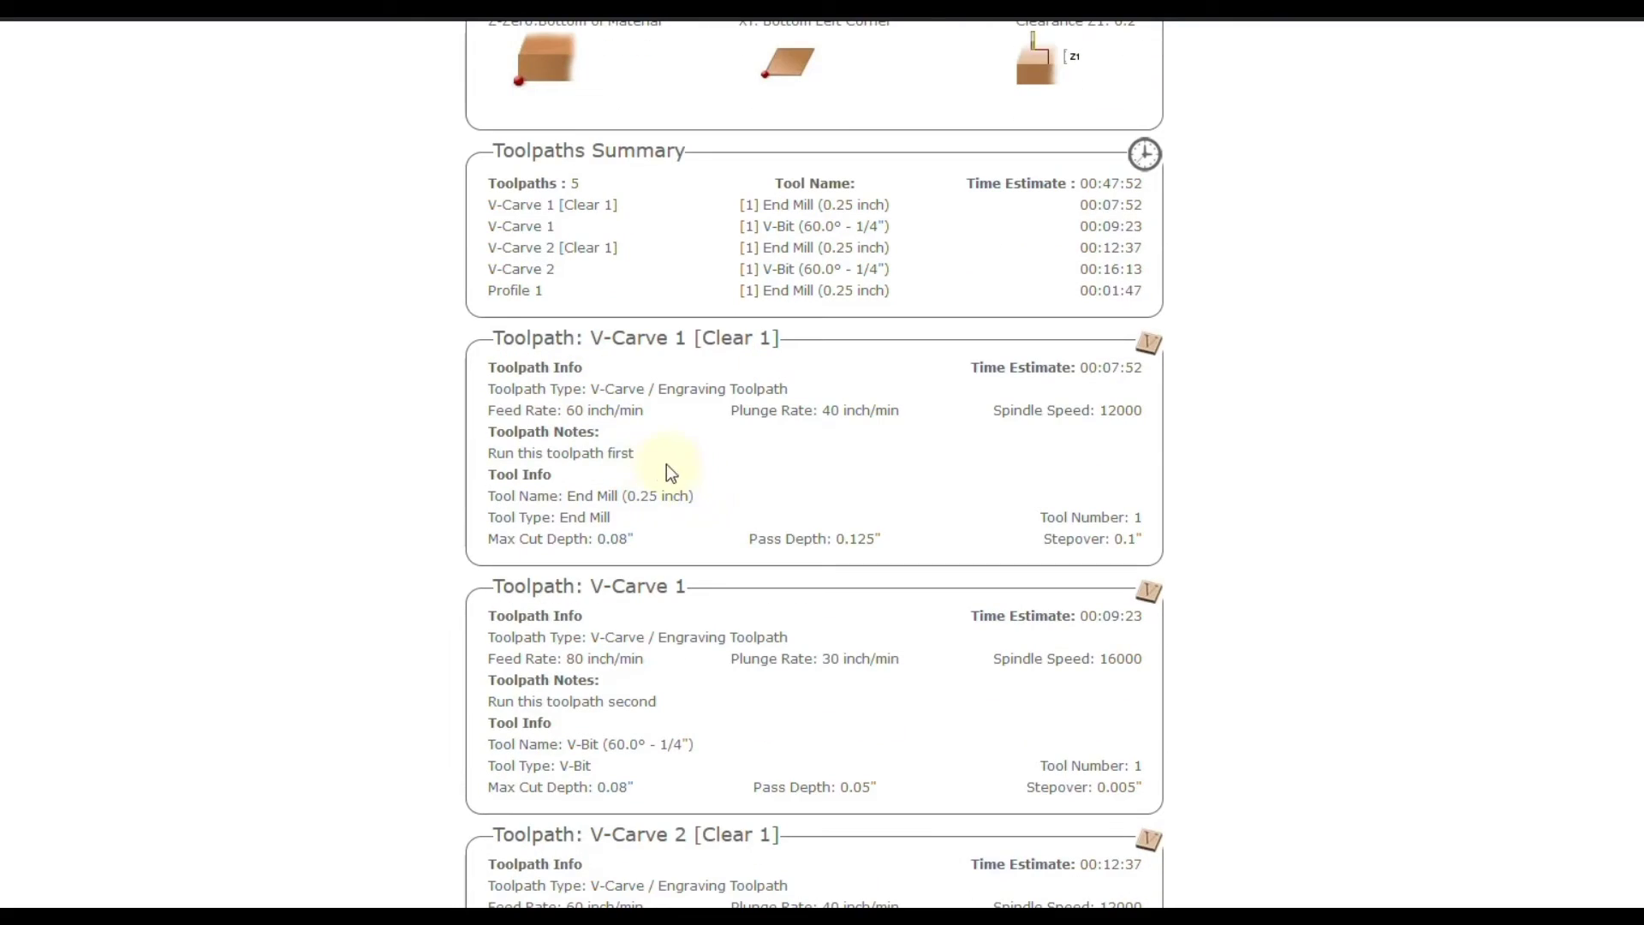
{"action": "left_click_drag", "start_coordinate": [667, 464], "coordinate": [493, 337]}
{"action": "scroll", "coordinate": [624, 507], "scroll_direction": "down", "scroll_amount": 6}
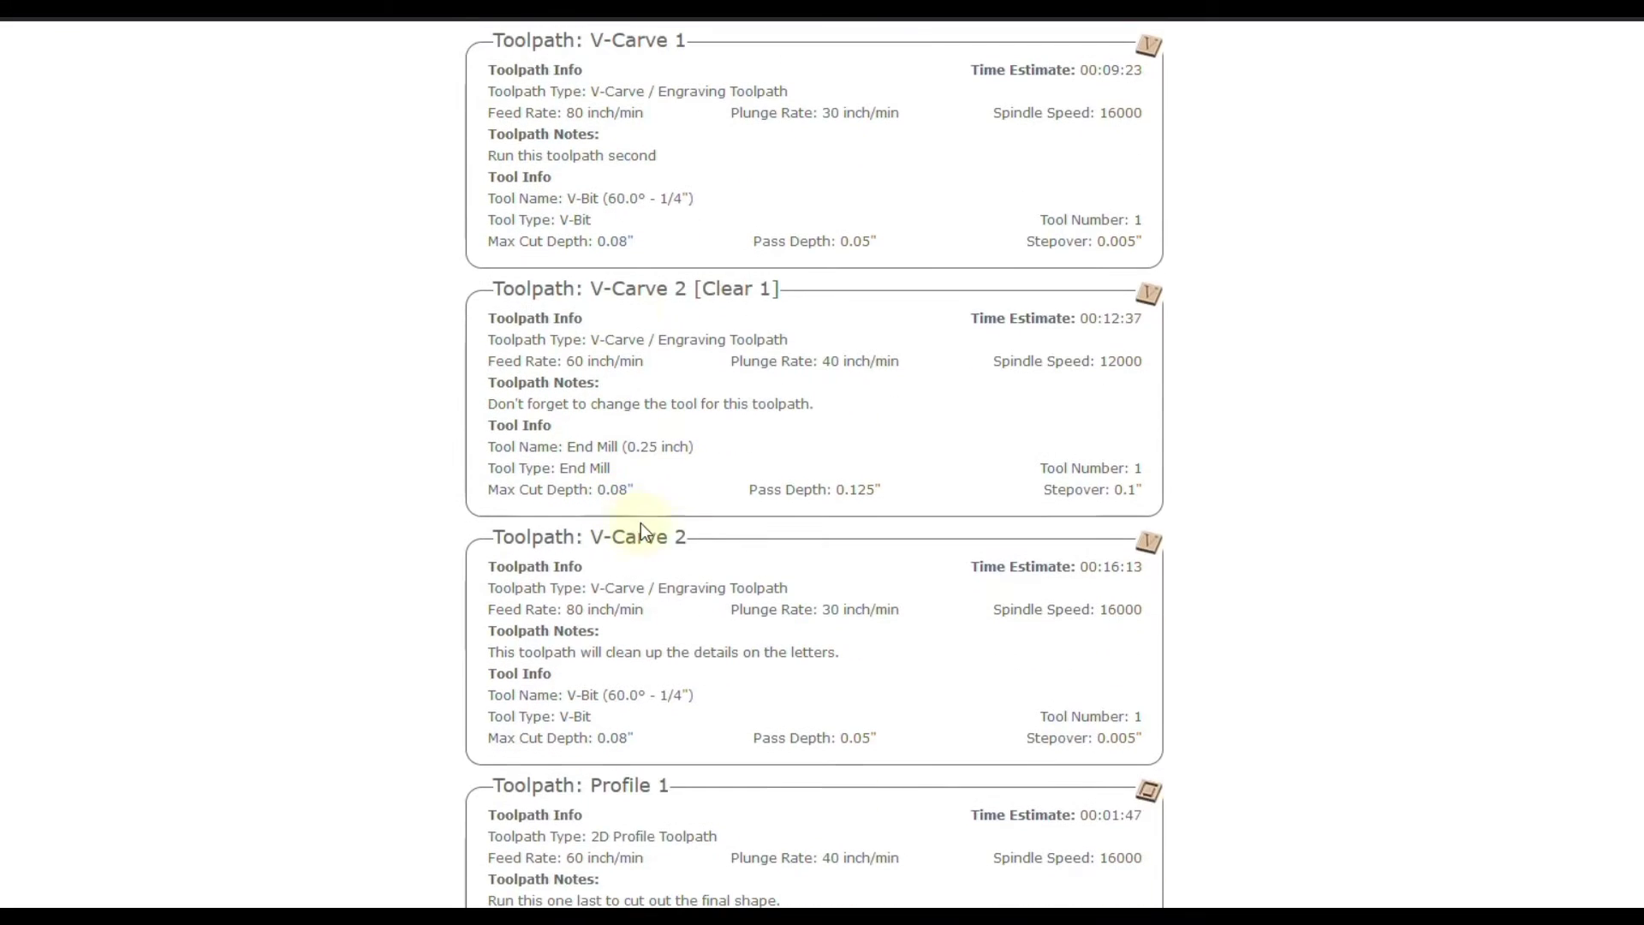
{"action": "left_click_drag", "start_coordinate": [815, 406], "coordinate": [495, 406]}
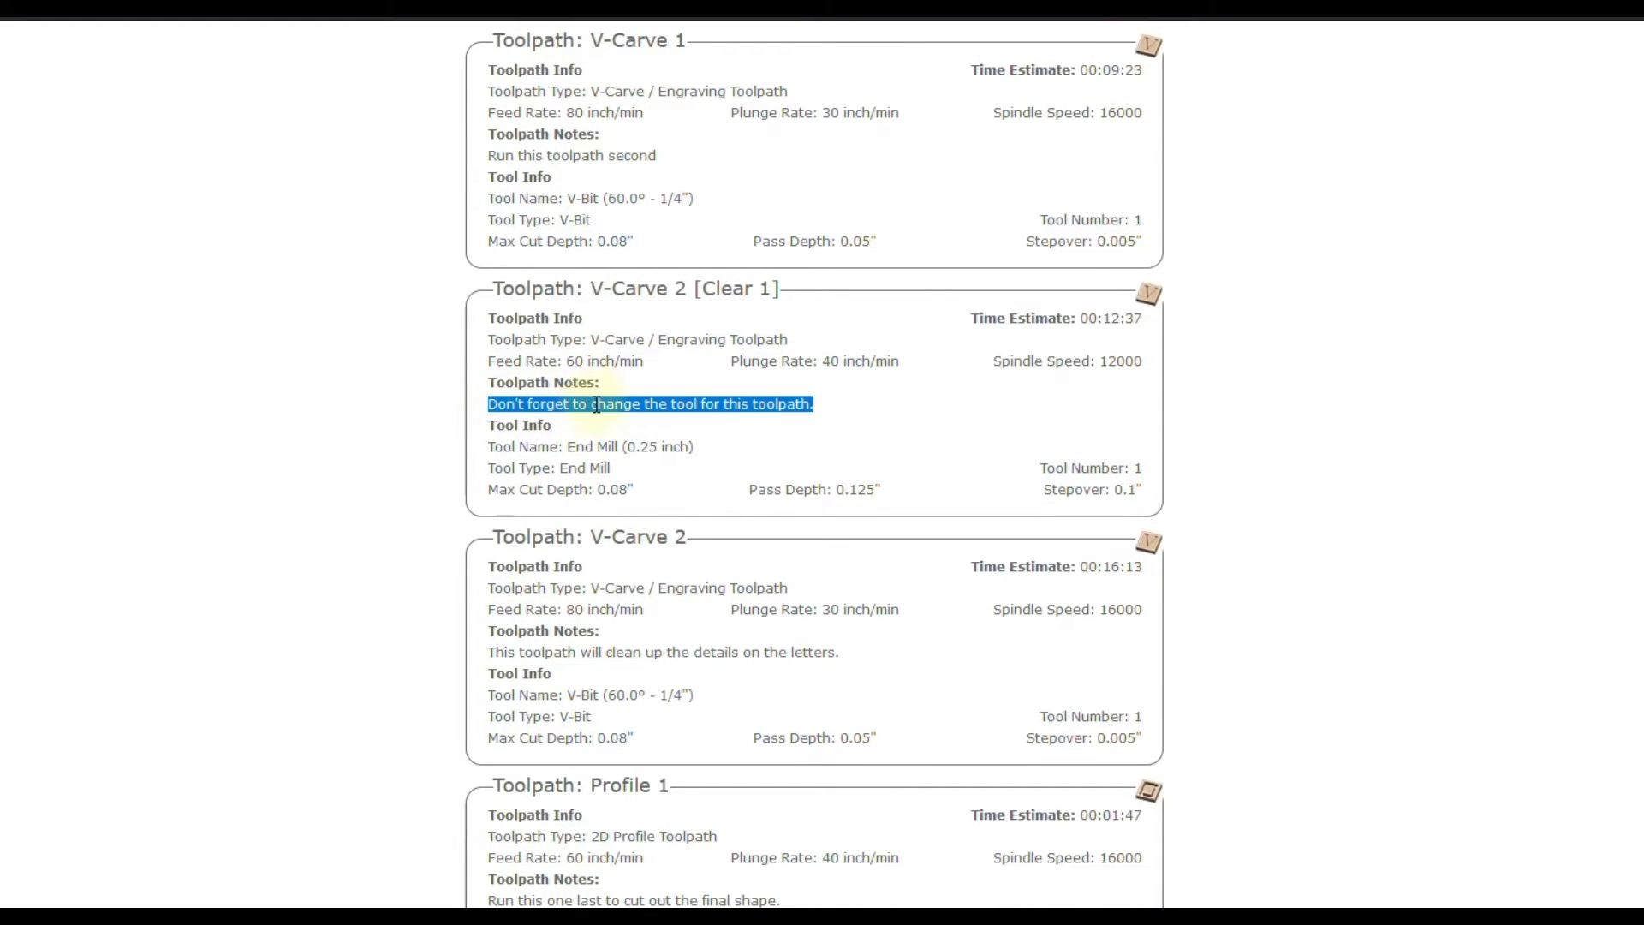
{"action": "left_click", "coordinate": [653, 388]}
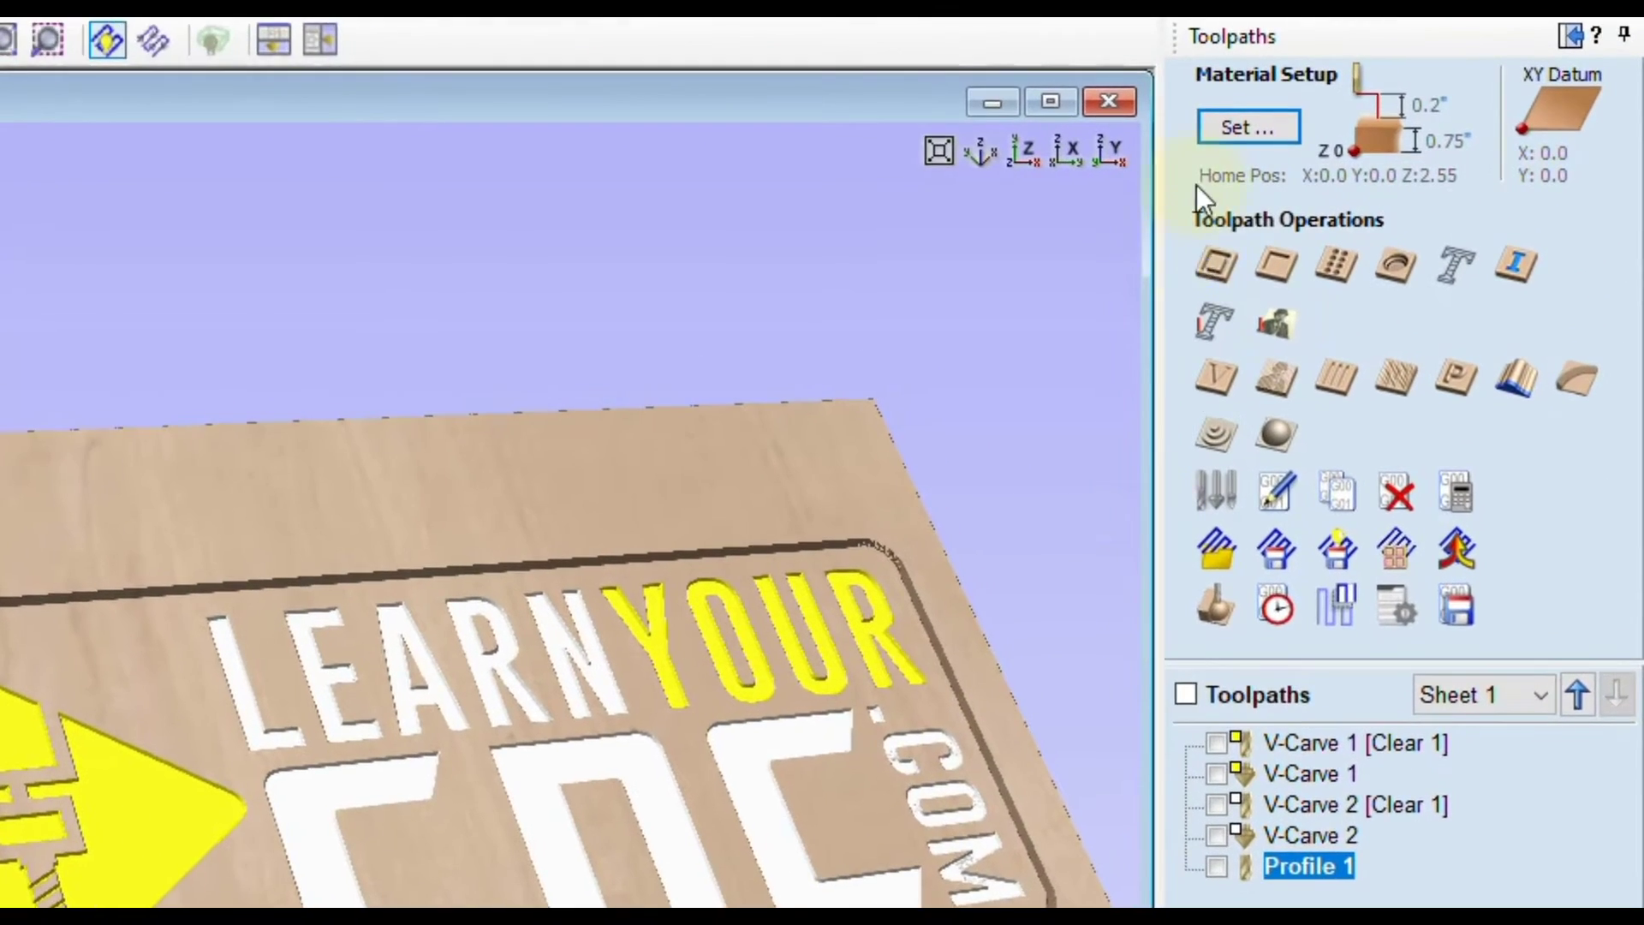
Step: Start a job setup sheet for the five toolpaths with the Toolpaths panel's Create Job Sheet icon
{"action": "left_click", "coordinate": [1393, 627]}
{"action": "left_click", "coordinate": [1403, 615]}
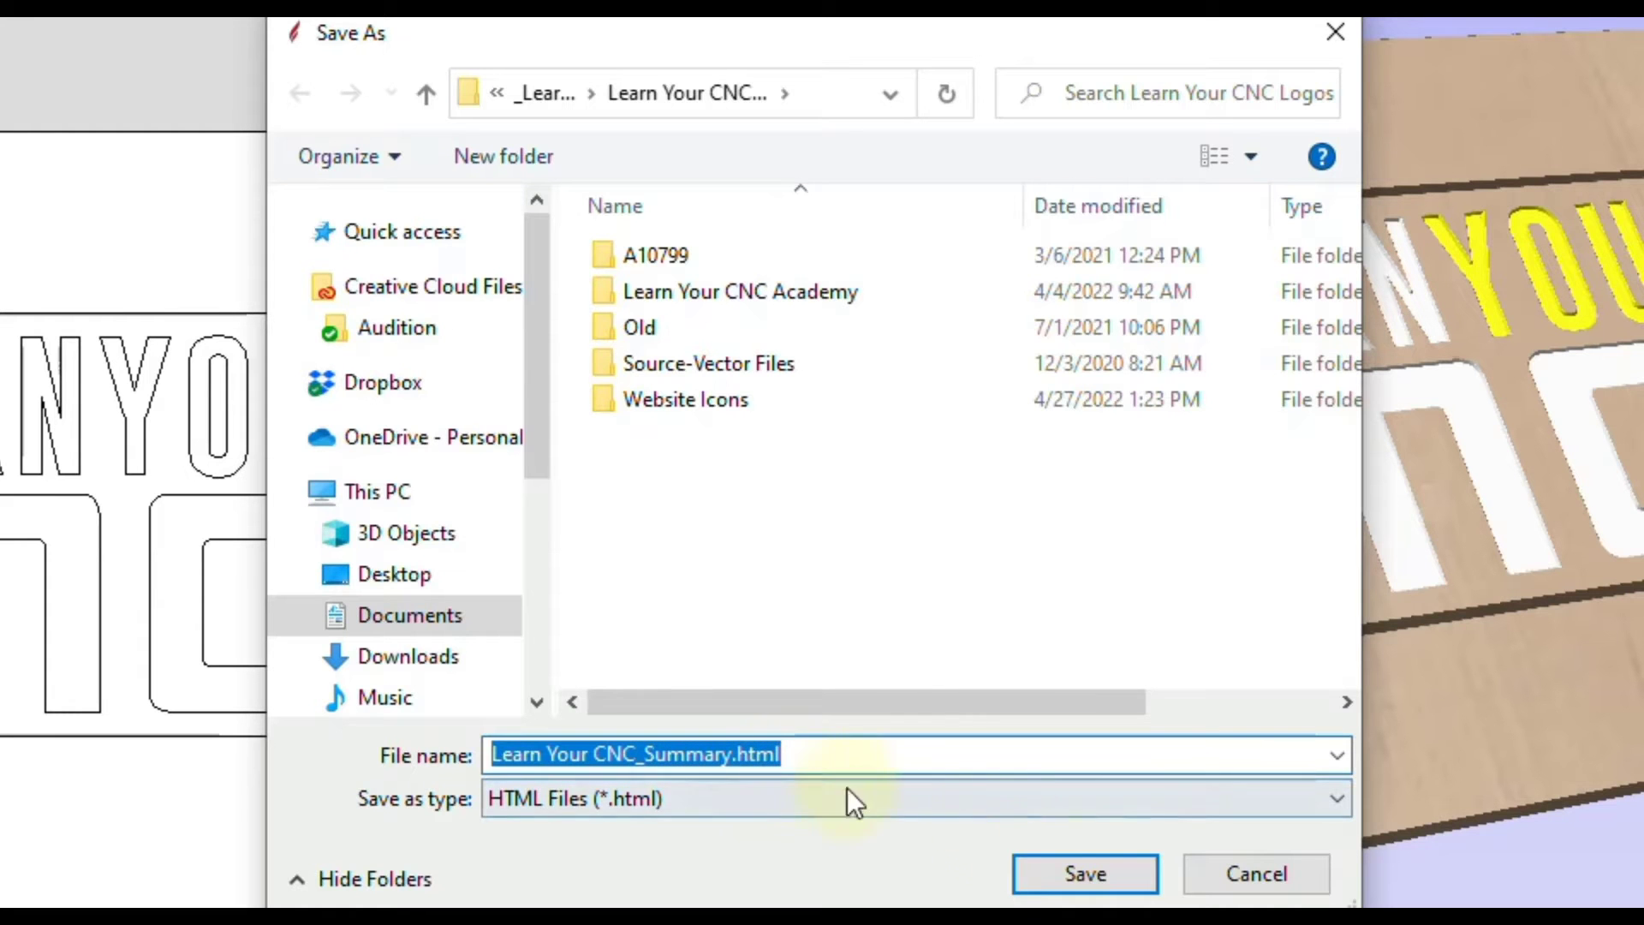
Step: Save the setup sheet as Learn Your CNC_Summary.html with the HTML Files type
{"action": "left_click", "coordinate": [1066, 877]}
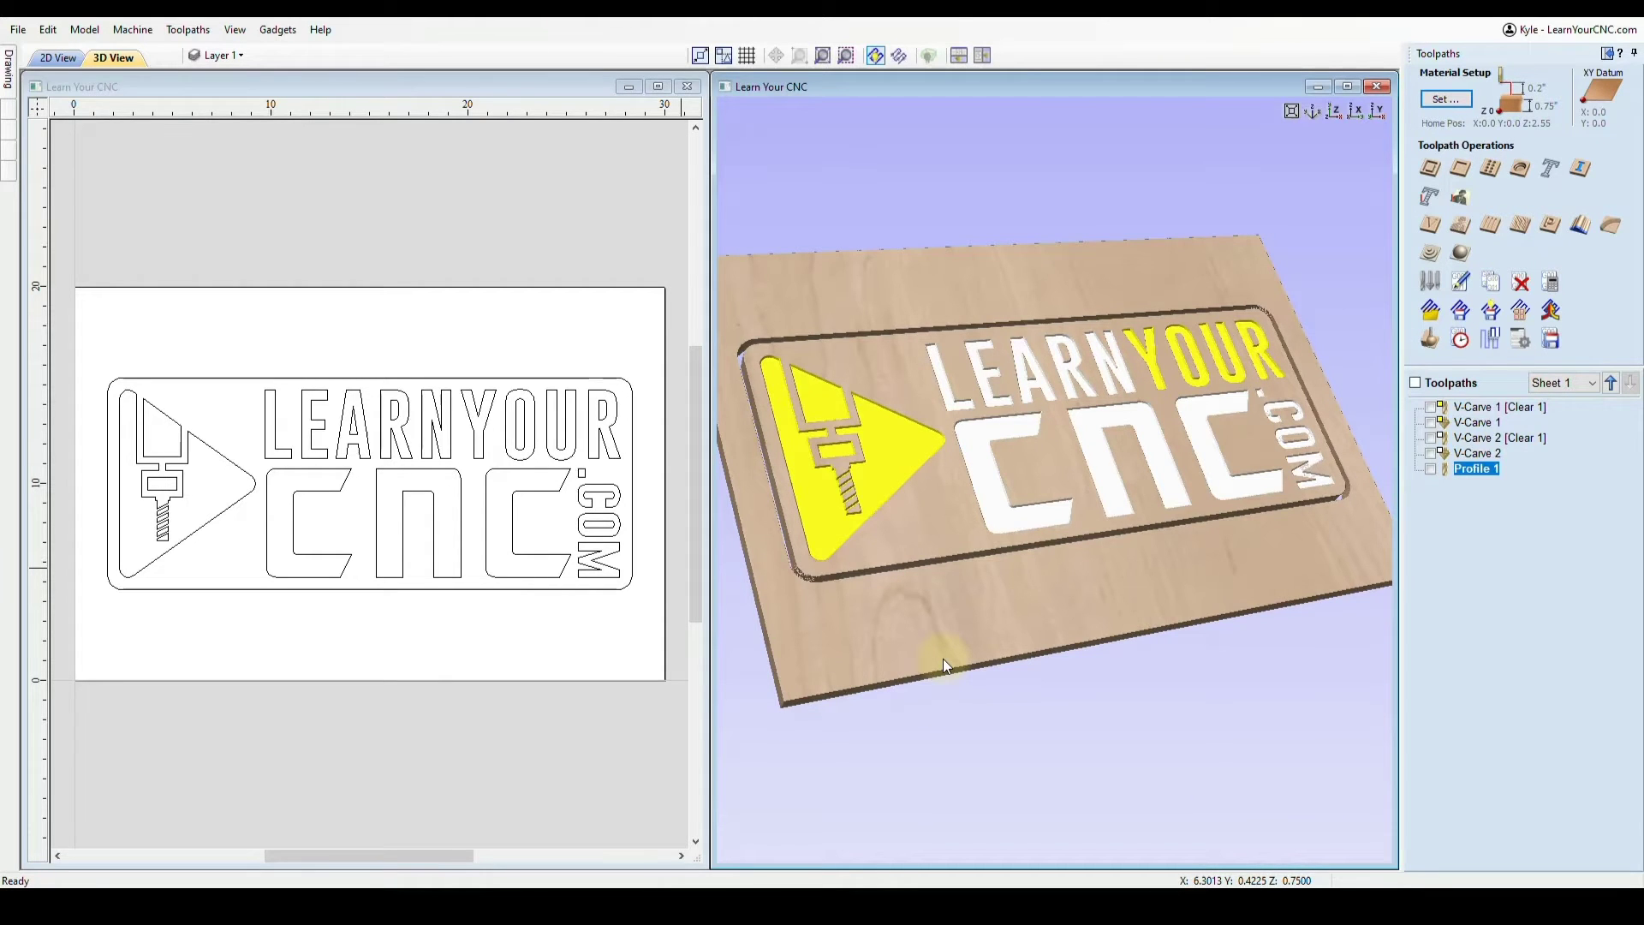
Step: Open Learn Your CNC_Summary.html from the Learn Your CNC Logos folder in the browser
{"action": "key", "text": "alt+Tab"}
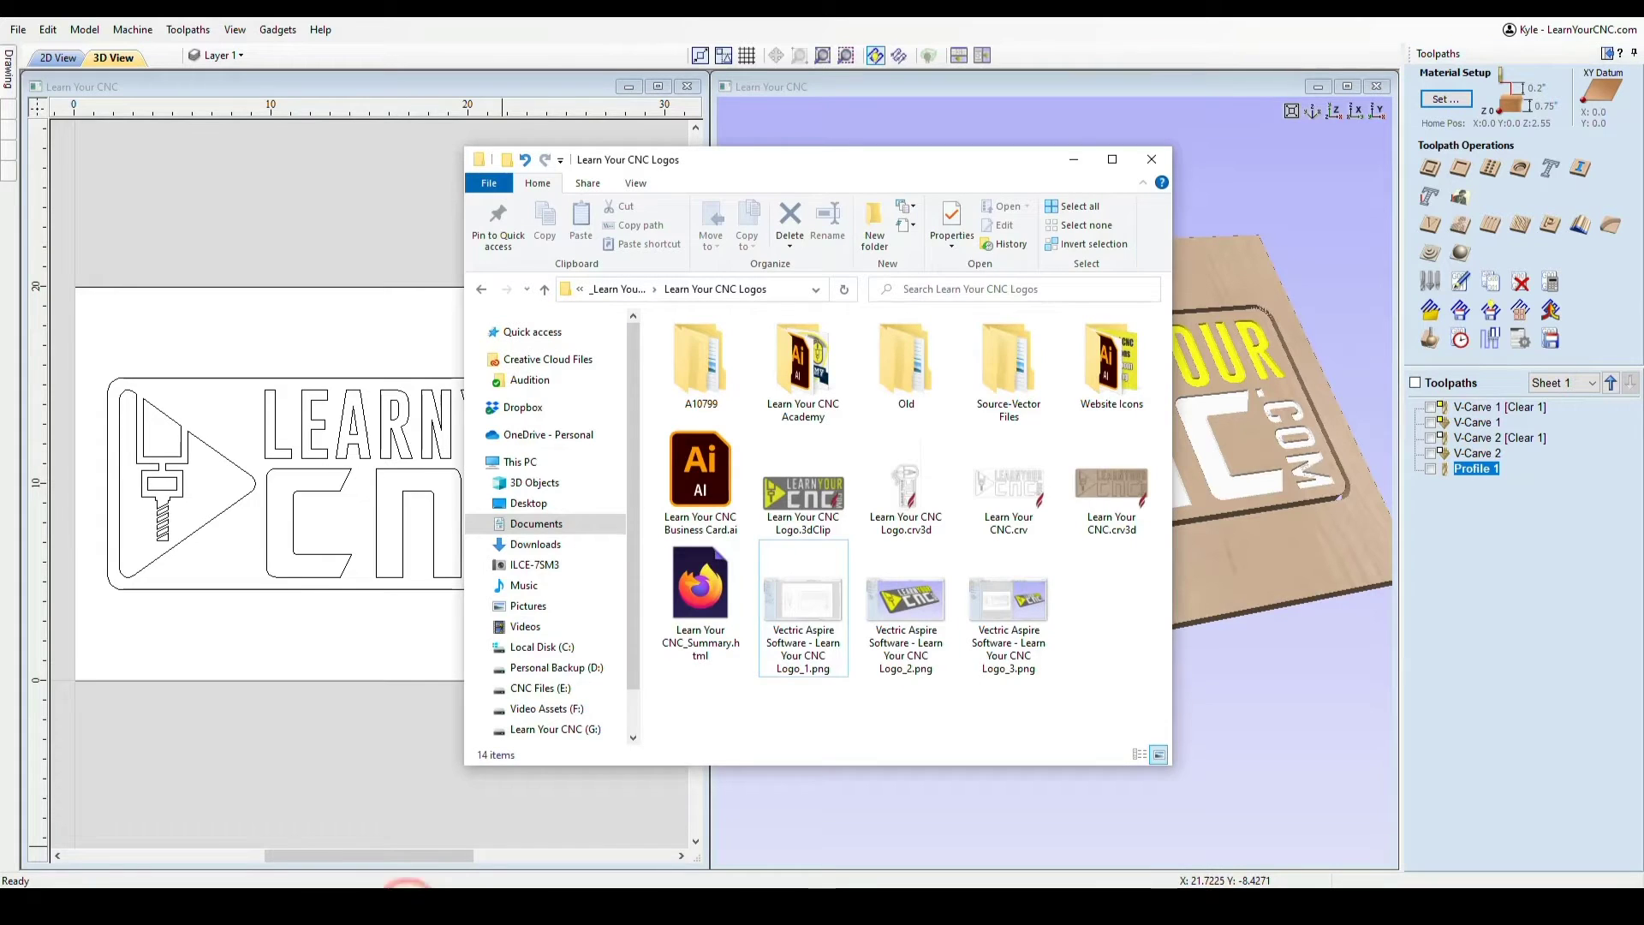
{"action": "left_click", "coordinate": [711, 648]}
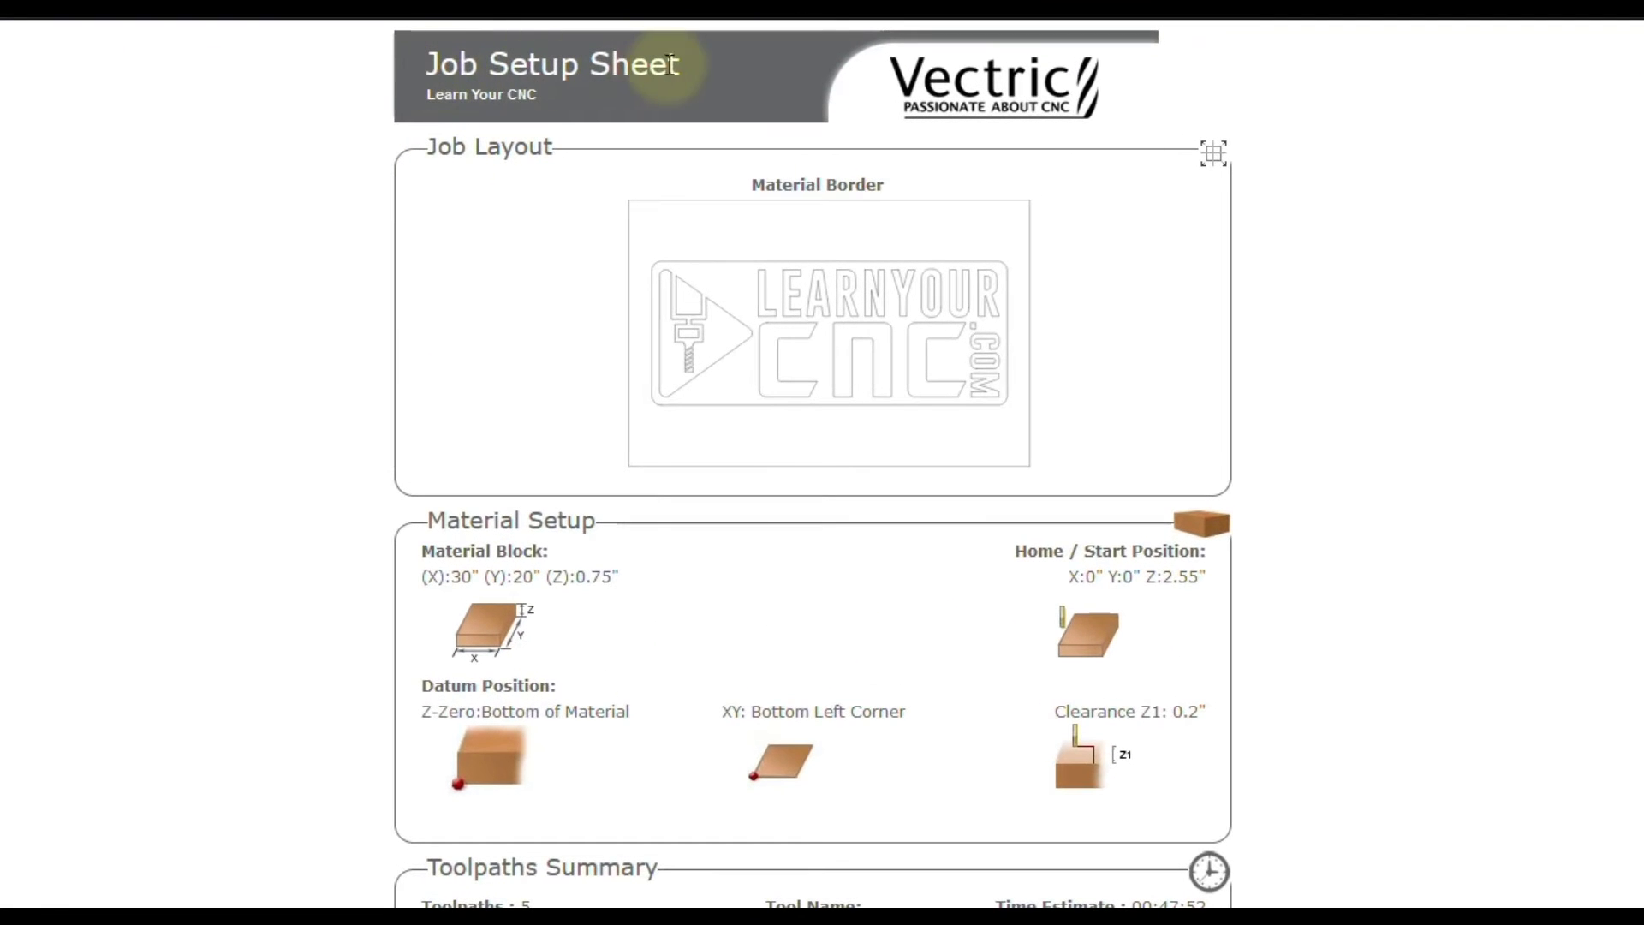
{"action": "triple_click", "coordinate": [477, 96]}
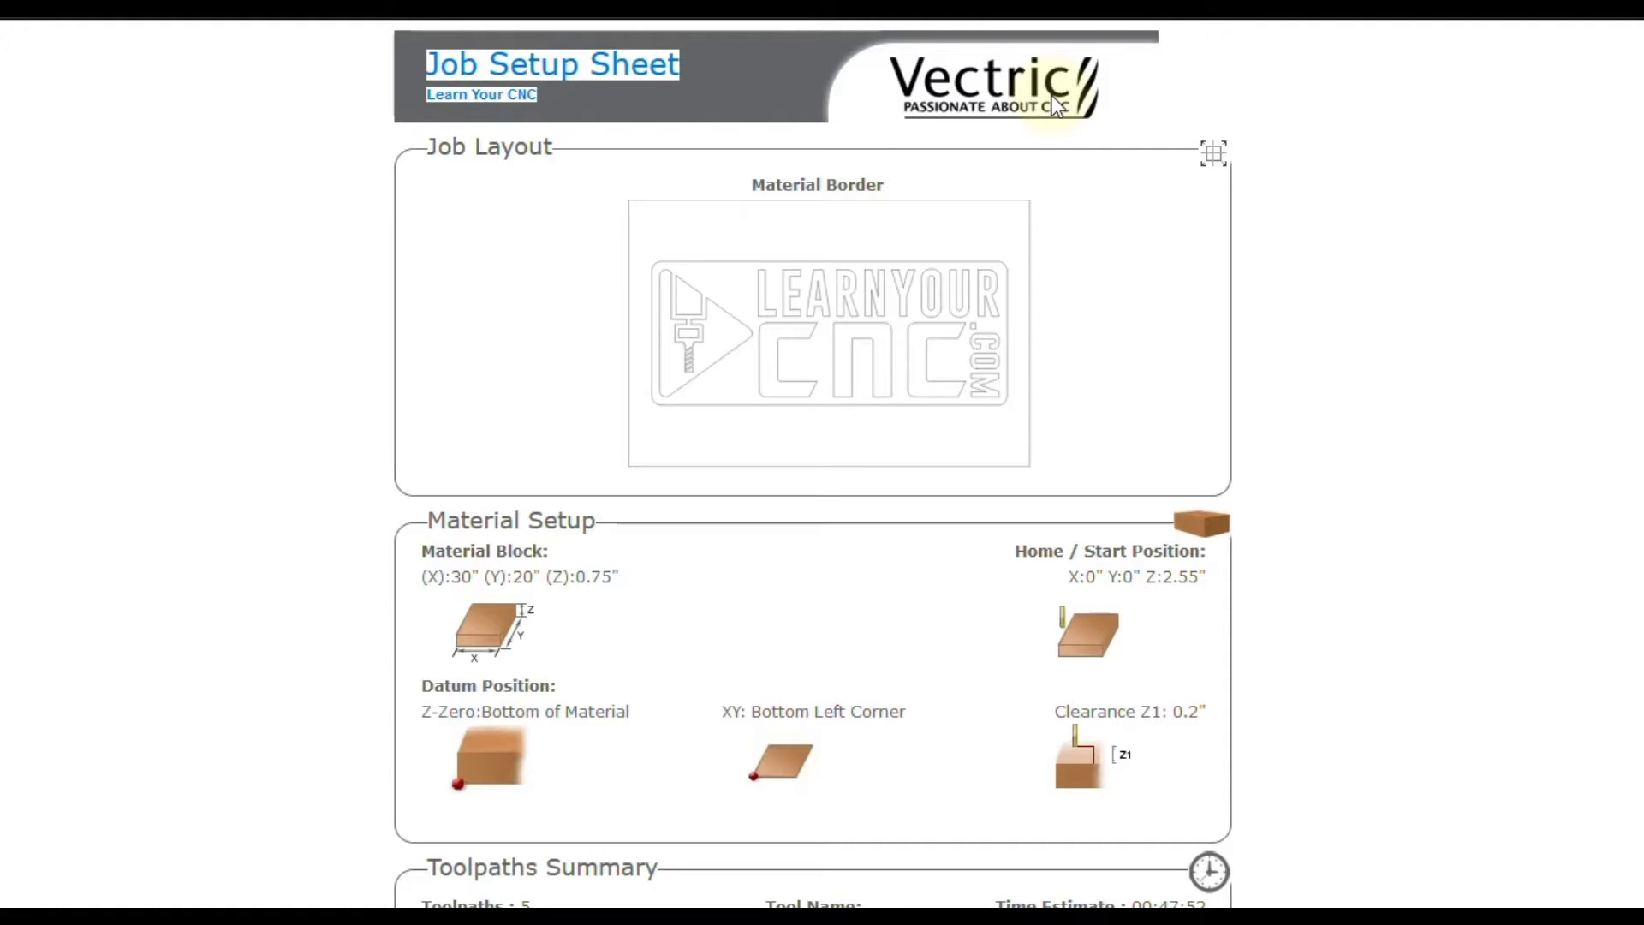
{"action": "left_click", "coordinate": [1076, 264]}
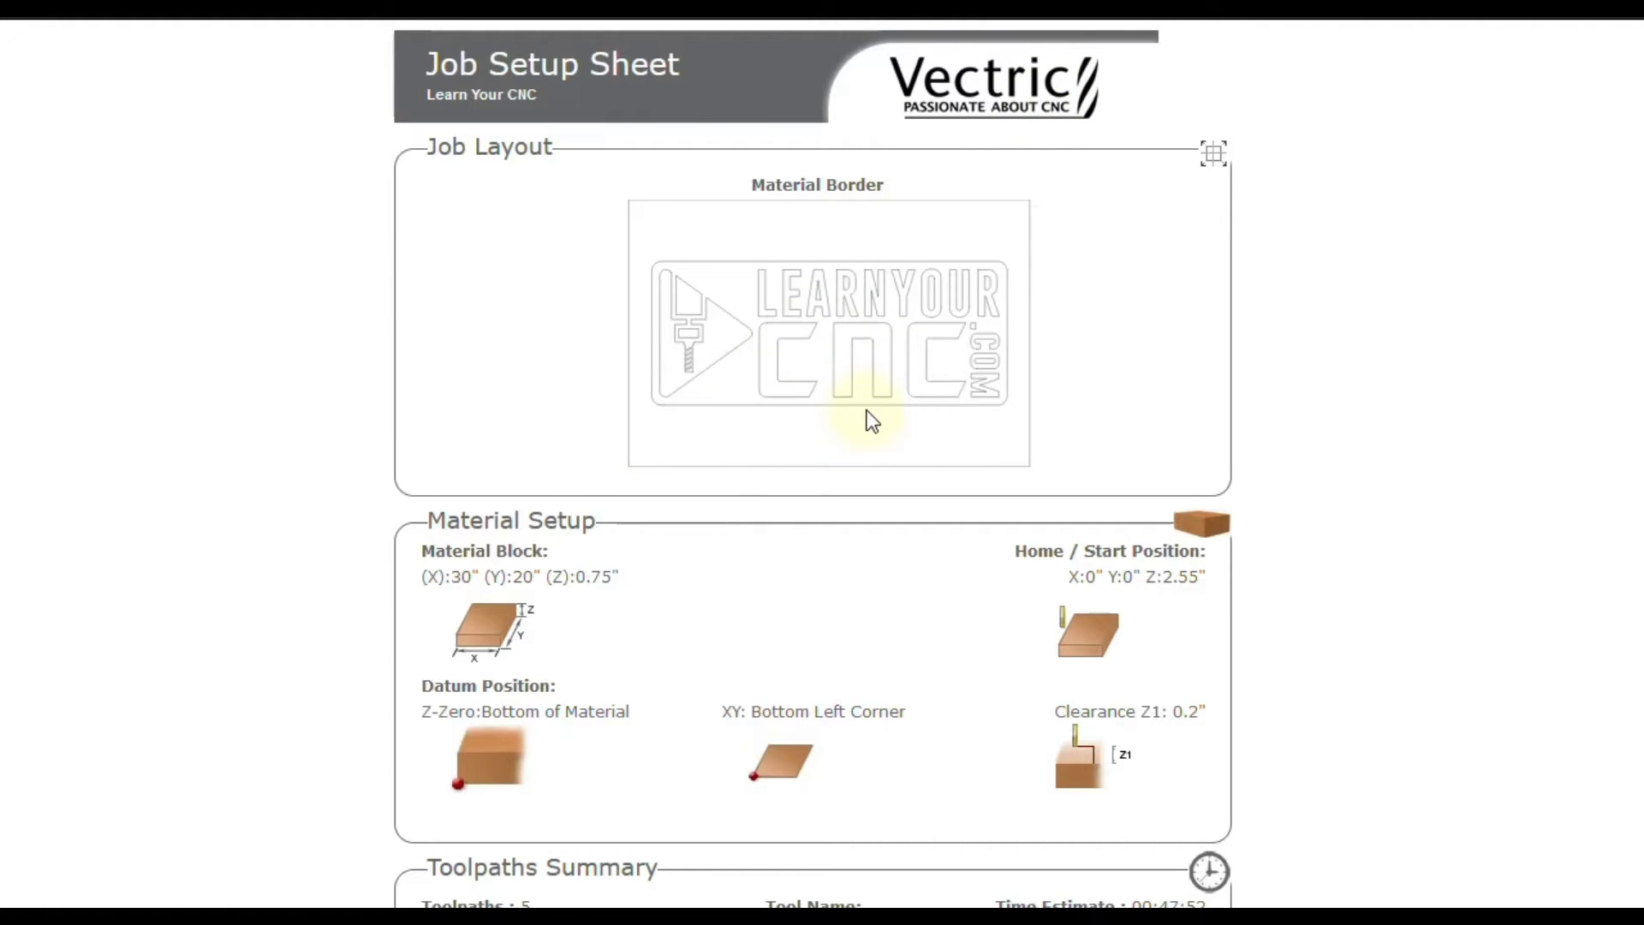
{"action": "scroll", "coordinate": [872, 420], "scroll_direction": "down", "scroll_amount": 2}
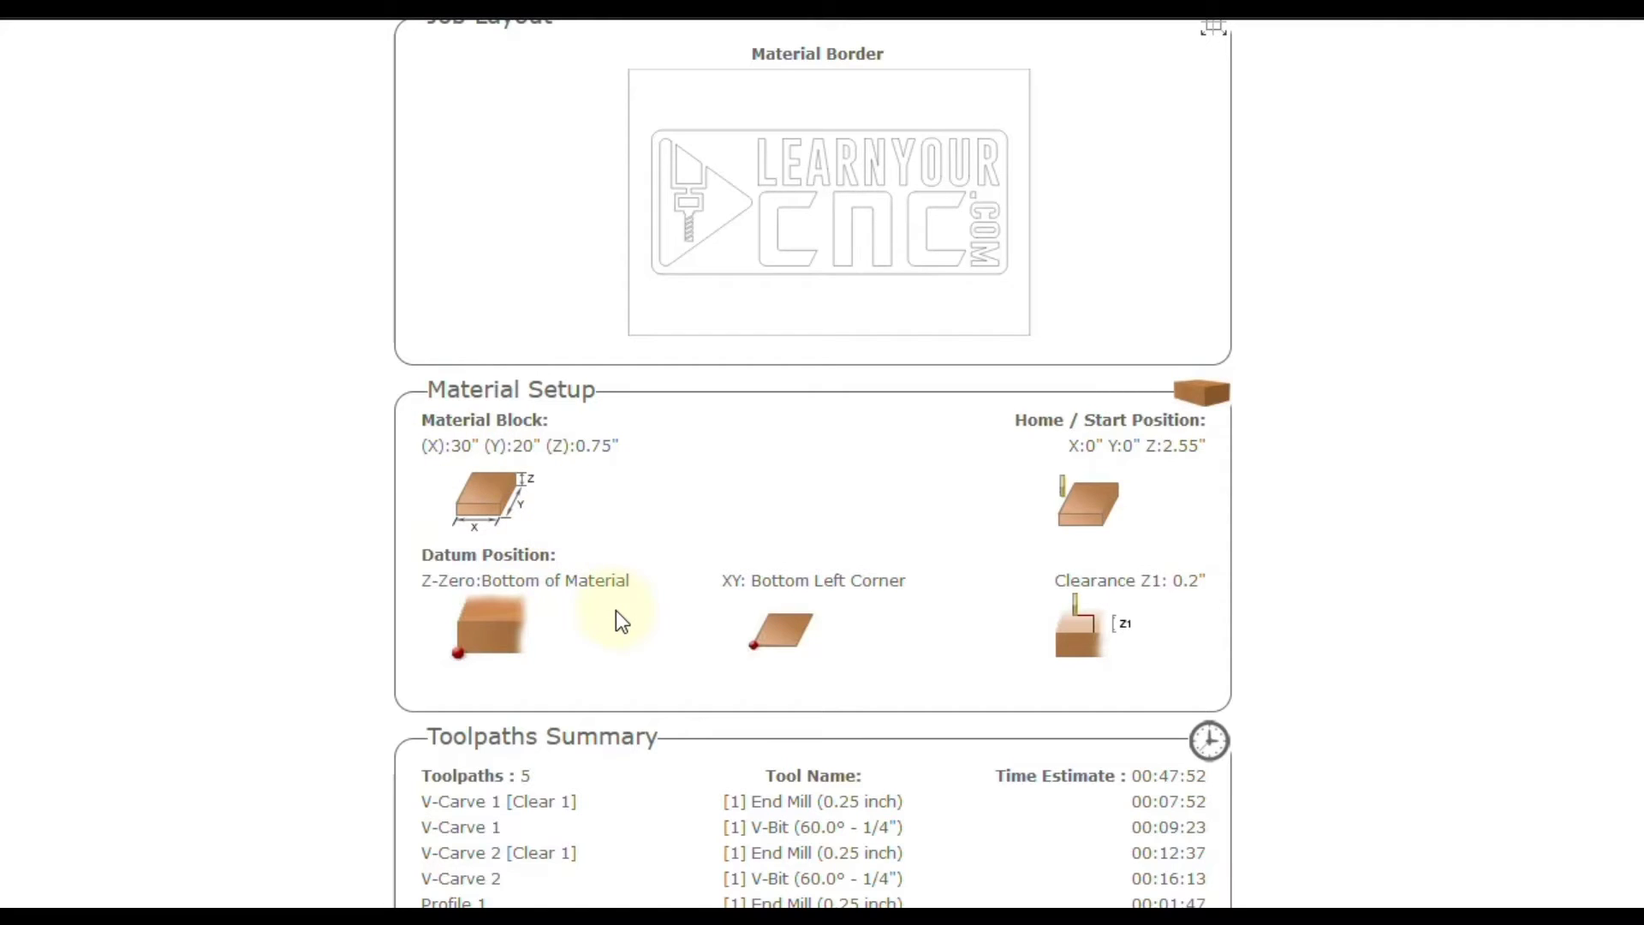
{"action": "scroll", "coordinate": [621, 620], "scroll_direction": "down", "scroll_amount": 5}
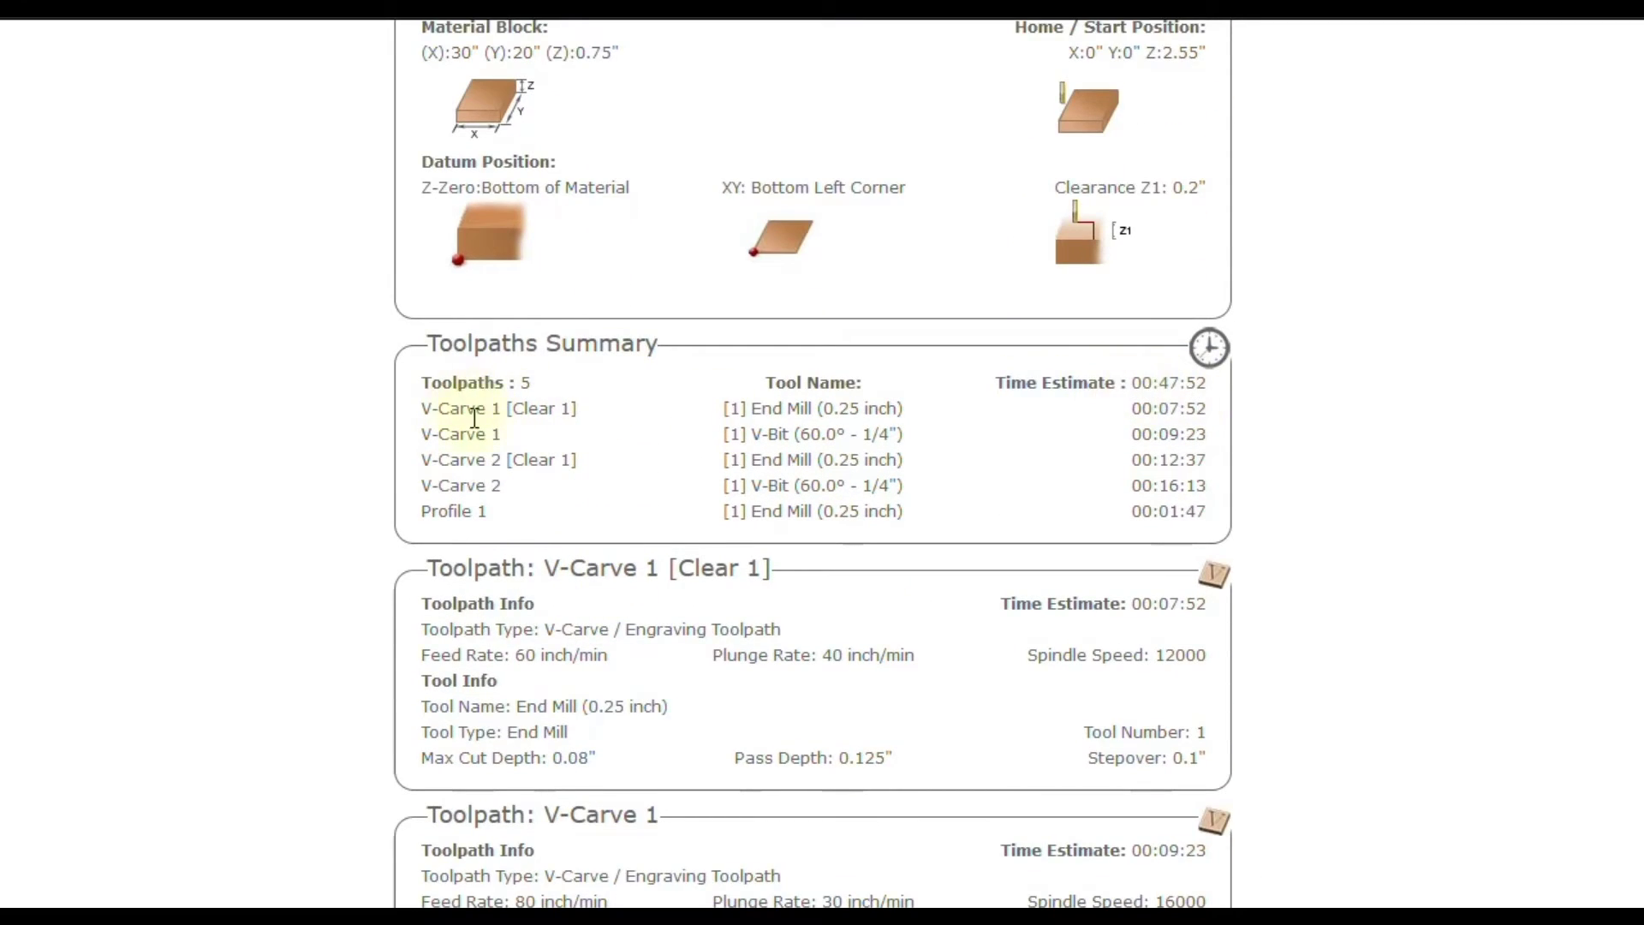
{"action": "scroll", "coordinate": [628, 462], "scroll_direction": "down", "scroll_amount": 3}
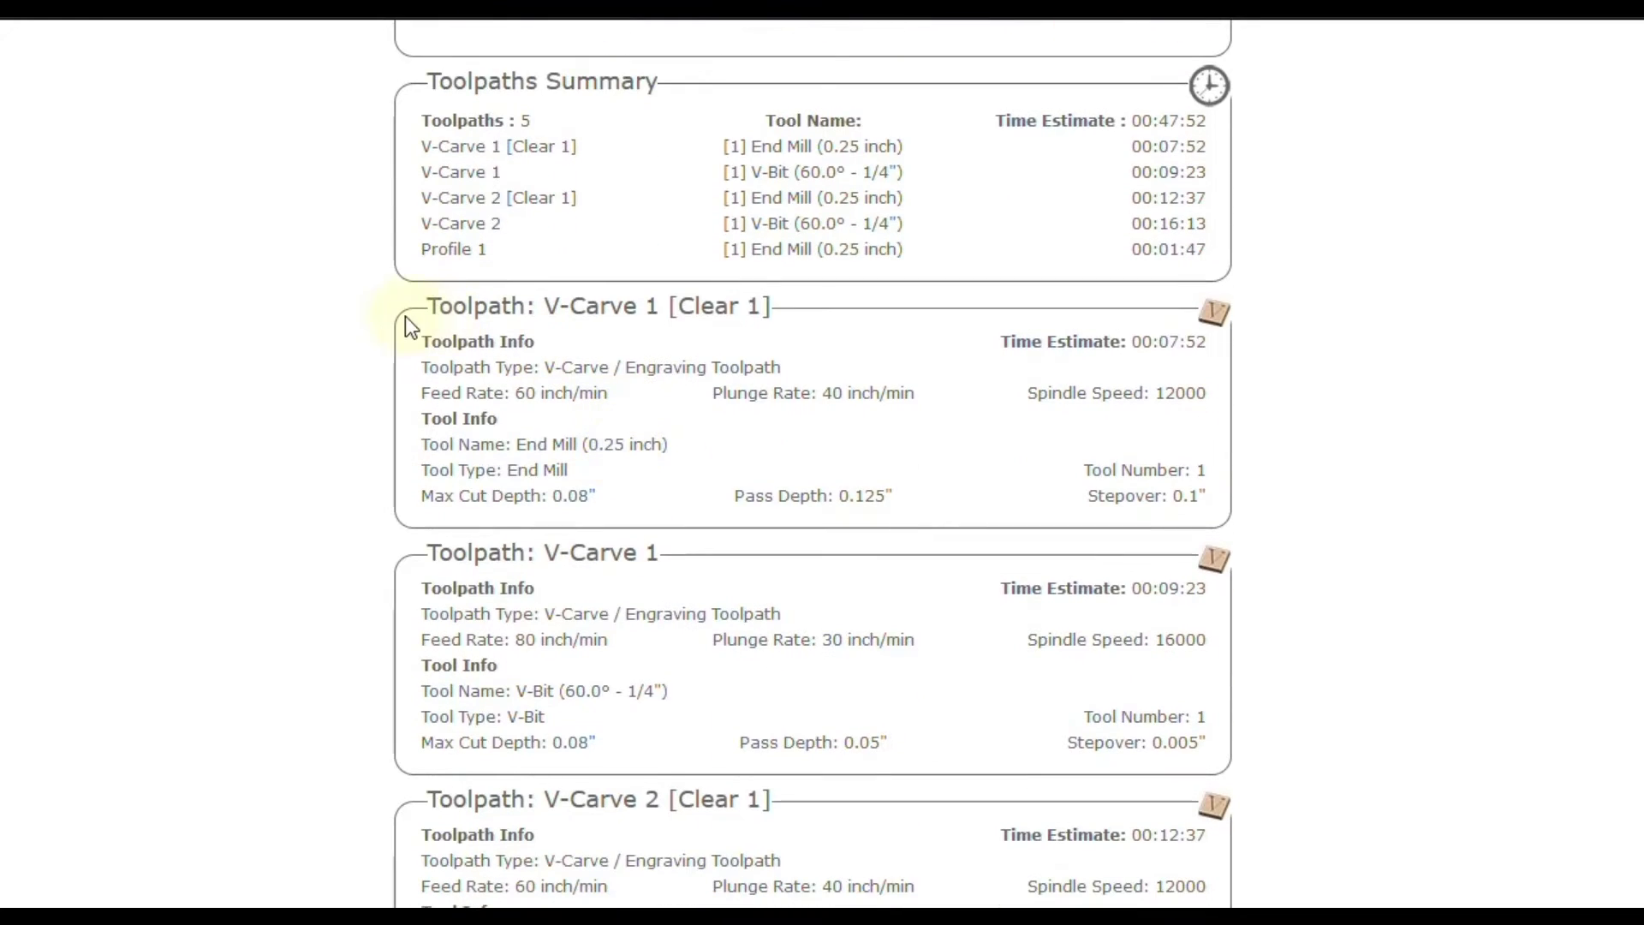
{"action": "scroll", "coordinate": [634, 381], "scroll_direction": "down", "scroll_amount": 3}
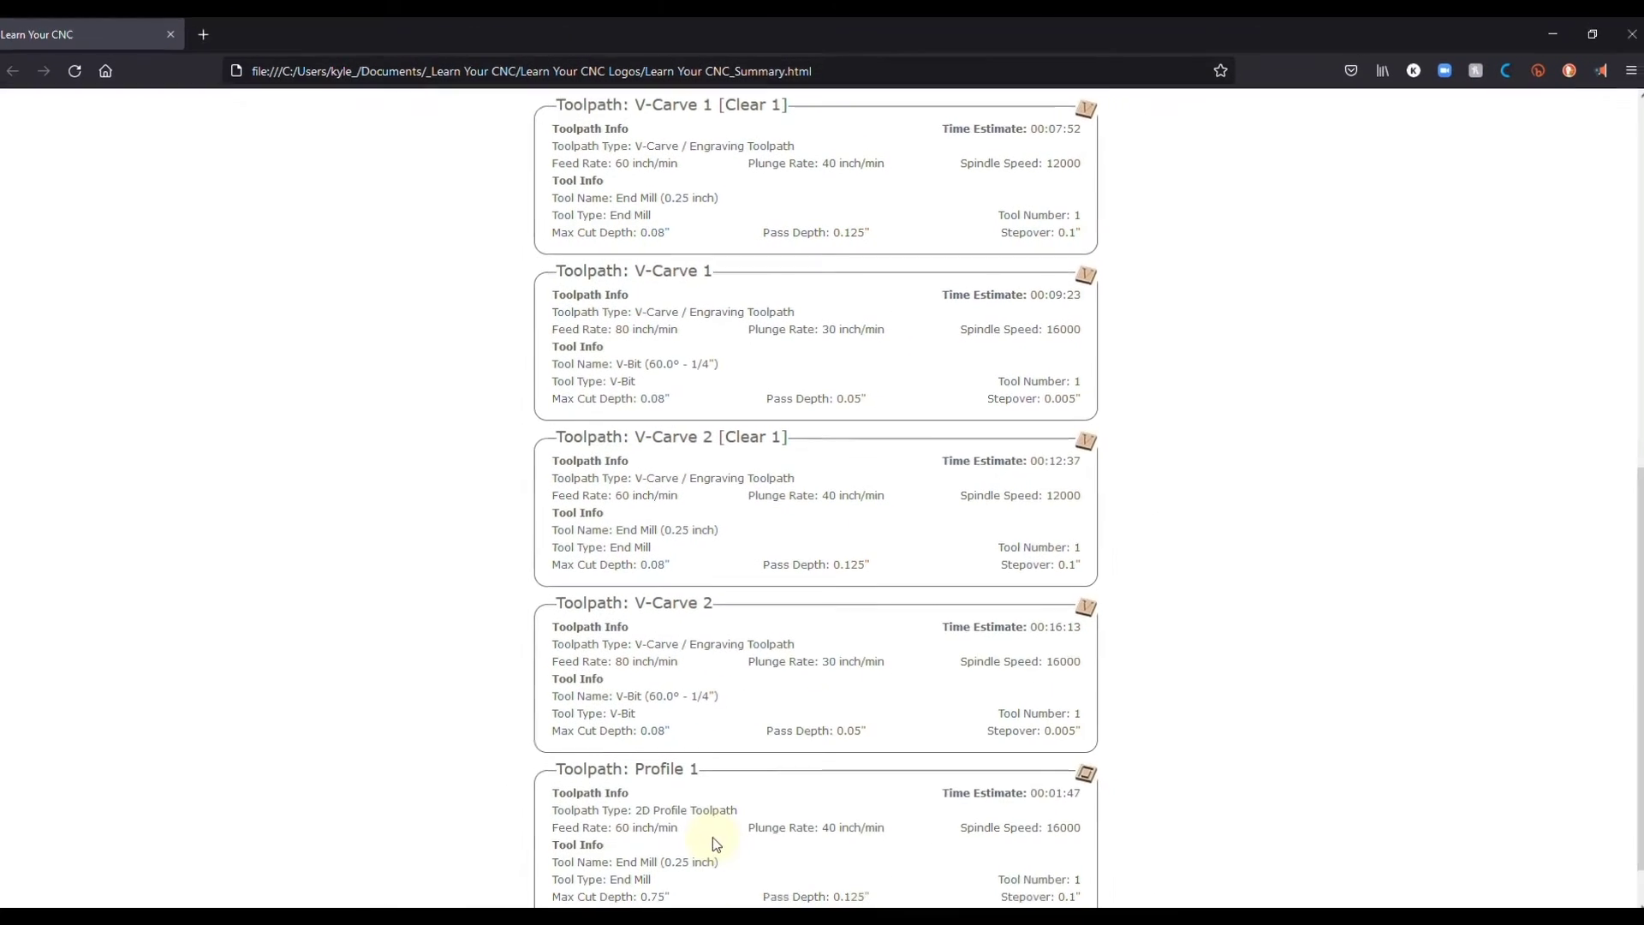
{"action": "left_click", "coordinate": [1624, 72]}
Step: Preview the setup sheet for printing, set the destination to Save to PDF, then close the preview
{"action": "left_click", "coordinate": [1439, 379]}
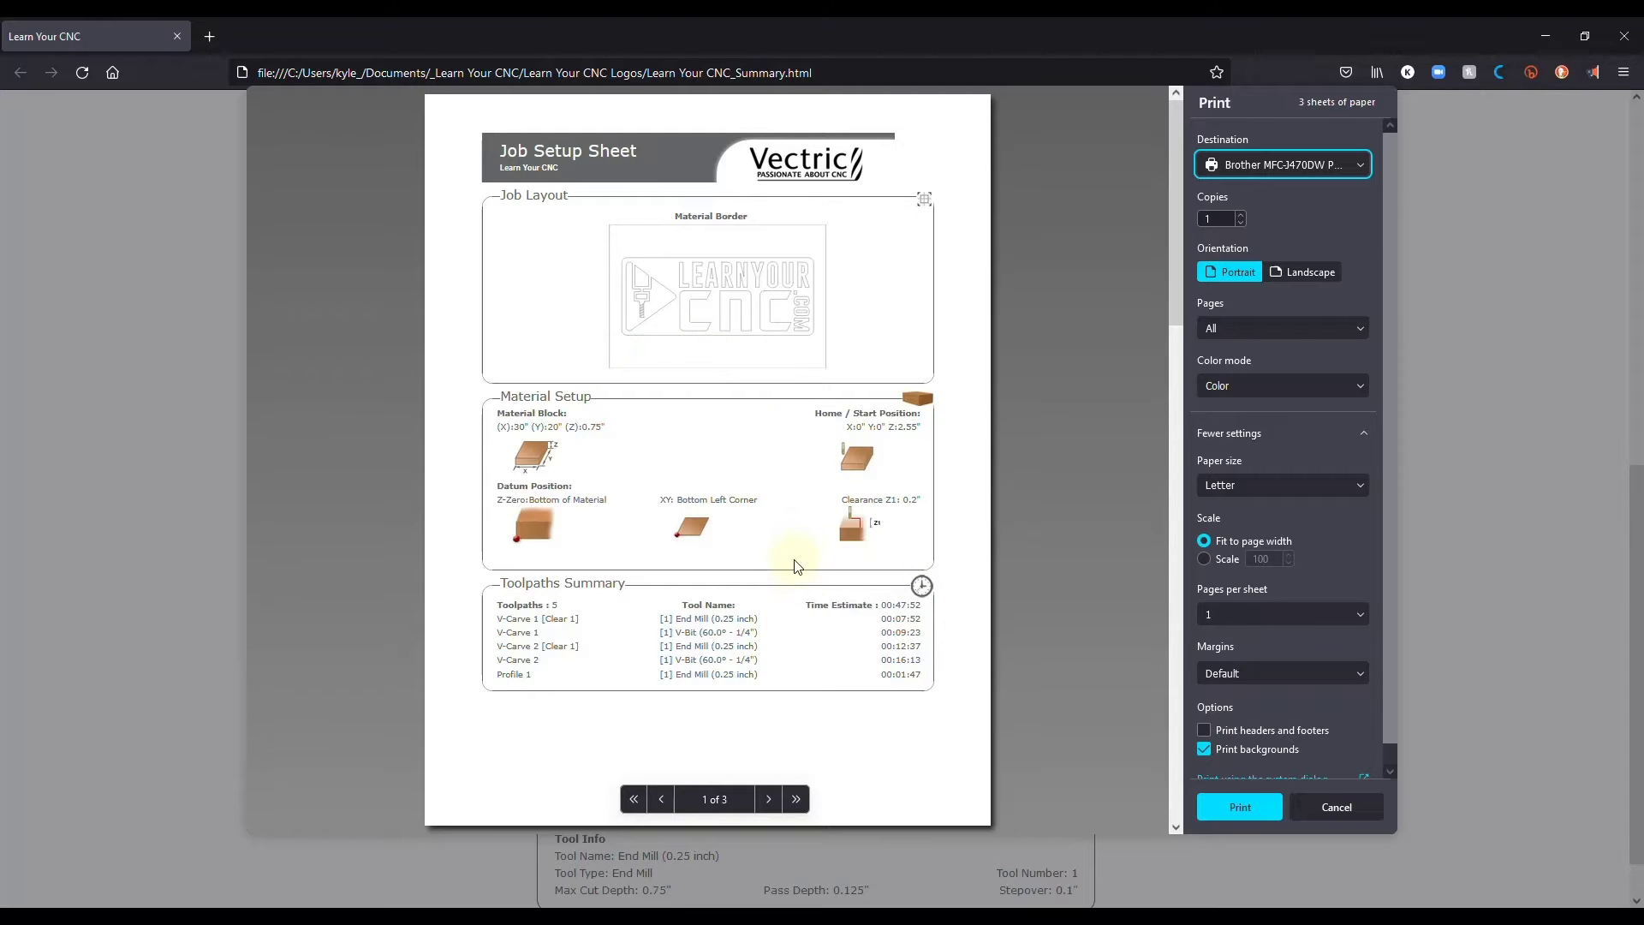
{"action": "scroll", "coordinate": [802, 588], "scroll_direction": "down", "scroll_amount": 8}
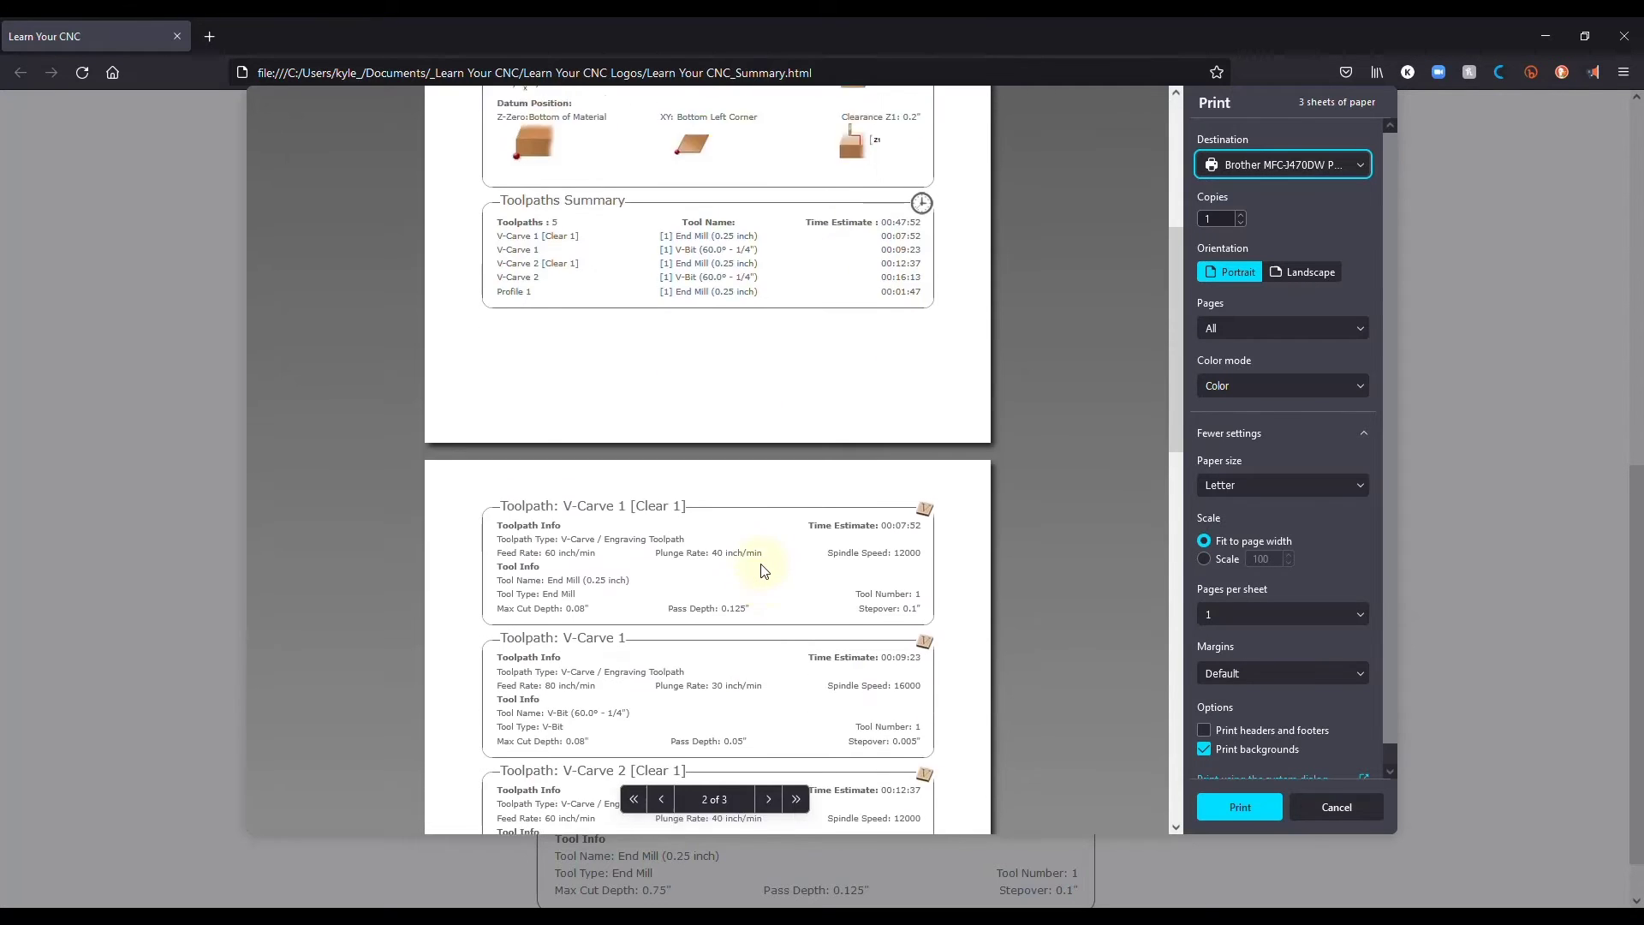
{"action": "scroll", "coordinate": [836, 521], "scroll_direction": "up", "scroll_amount": 8}
{"action": "left_click", "coordinate": [1241, 164]}
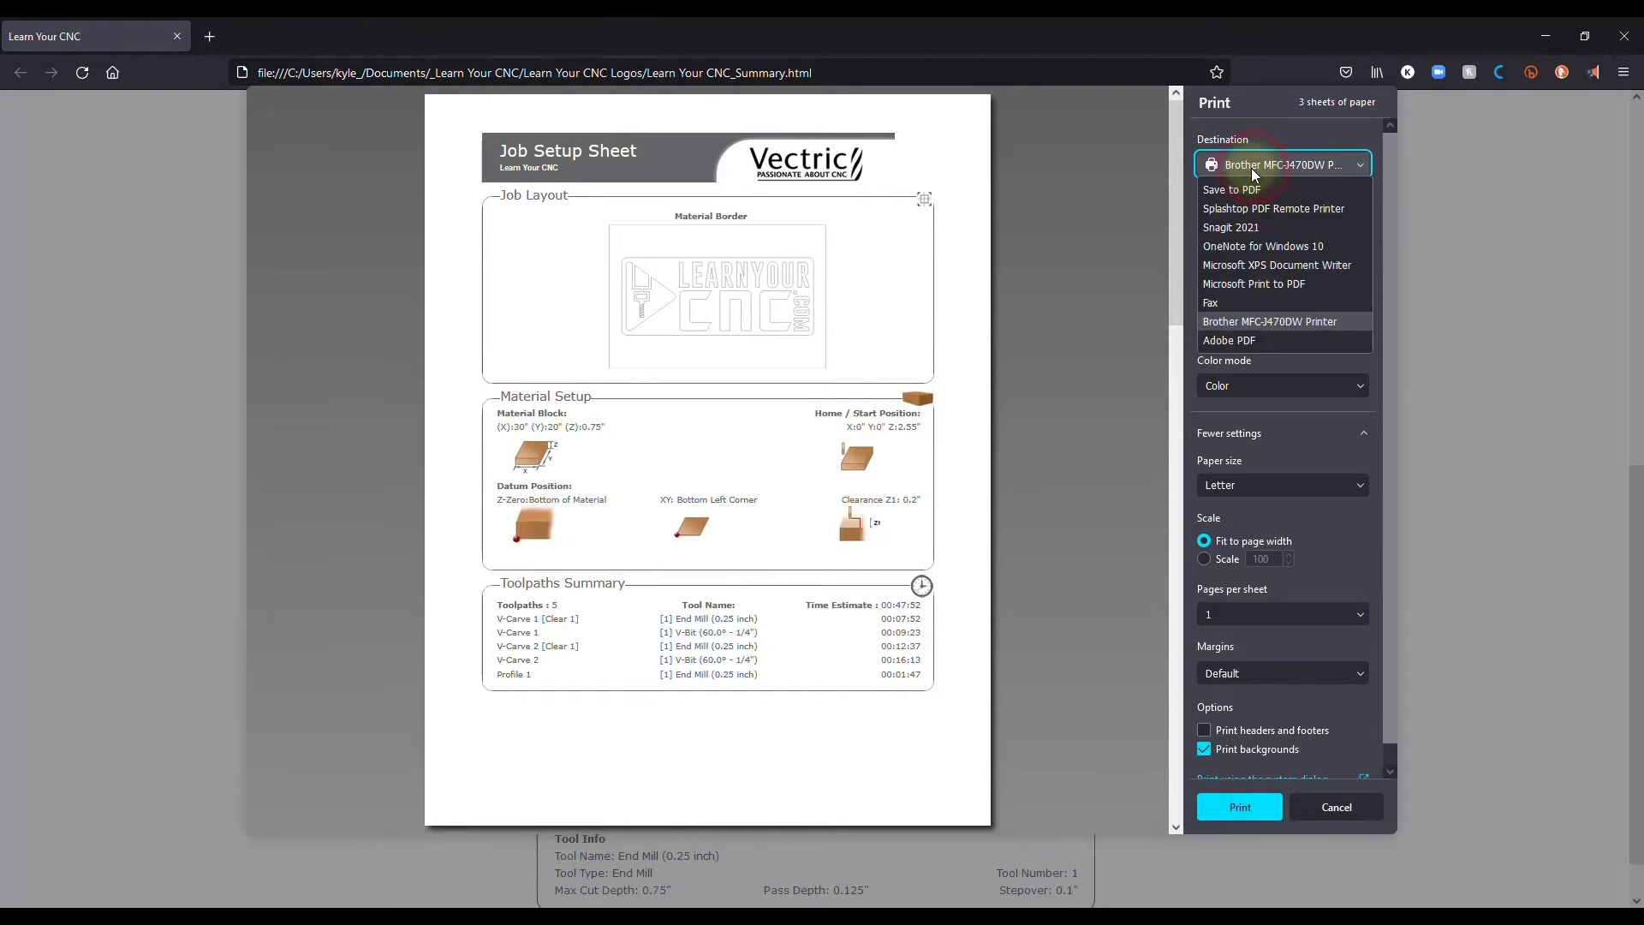
{"action": "left_click", "coordinate": [1241, 192]}
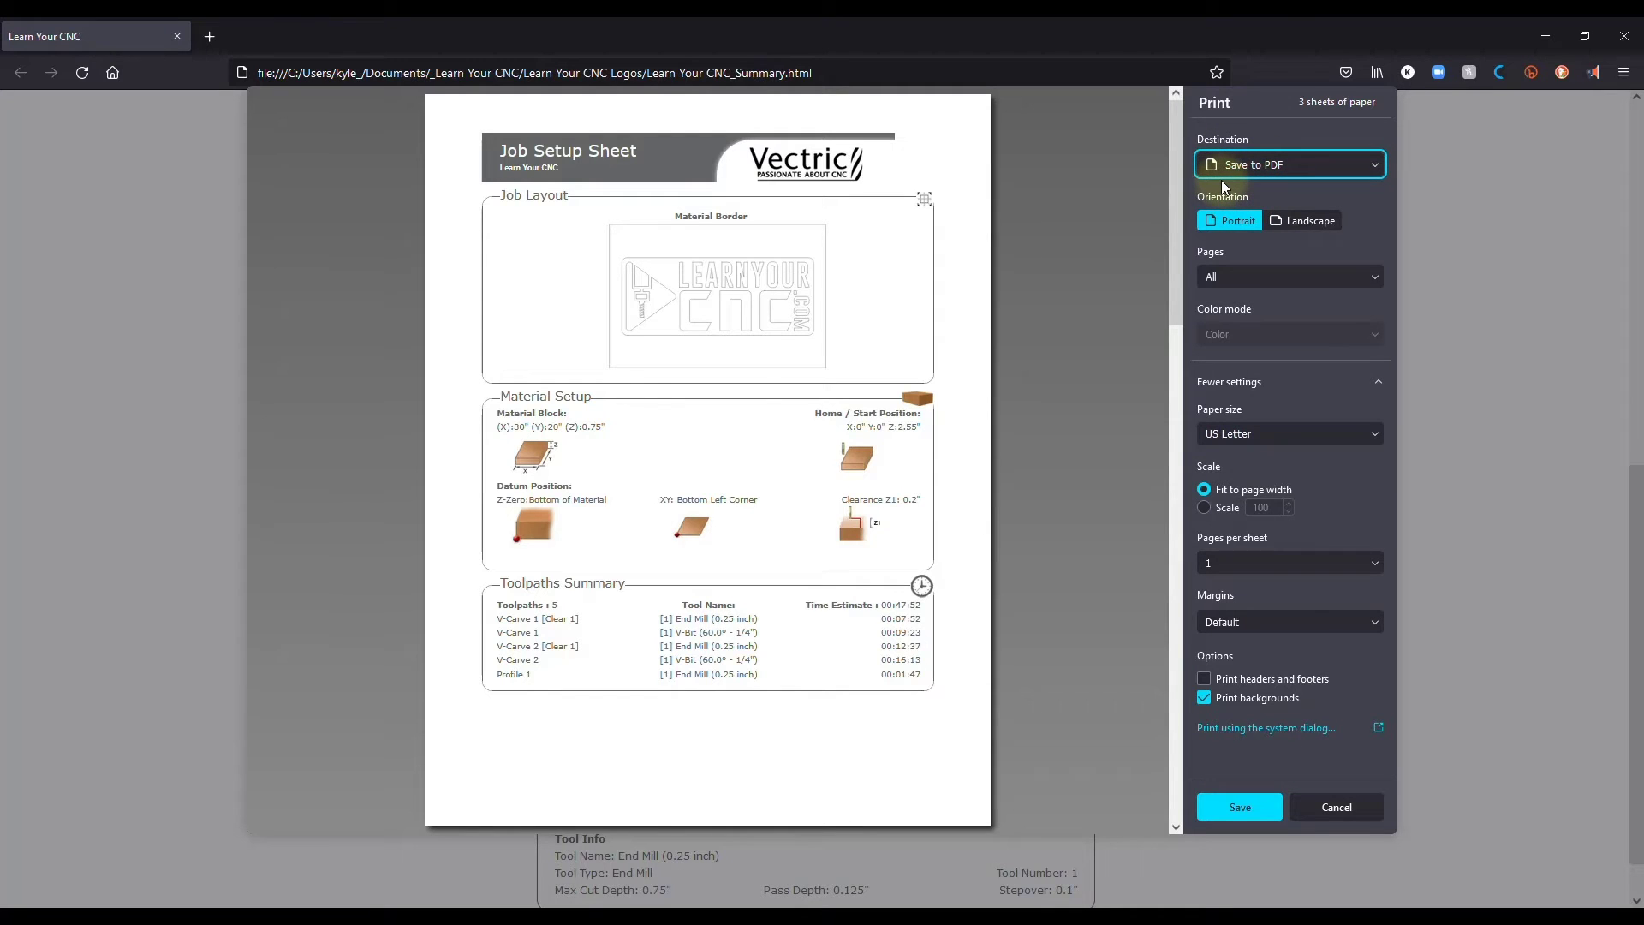
{"action": "mouse_move", "coordinate": [852, 354]}
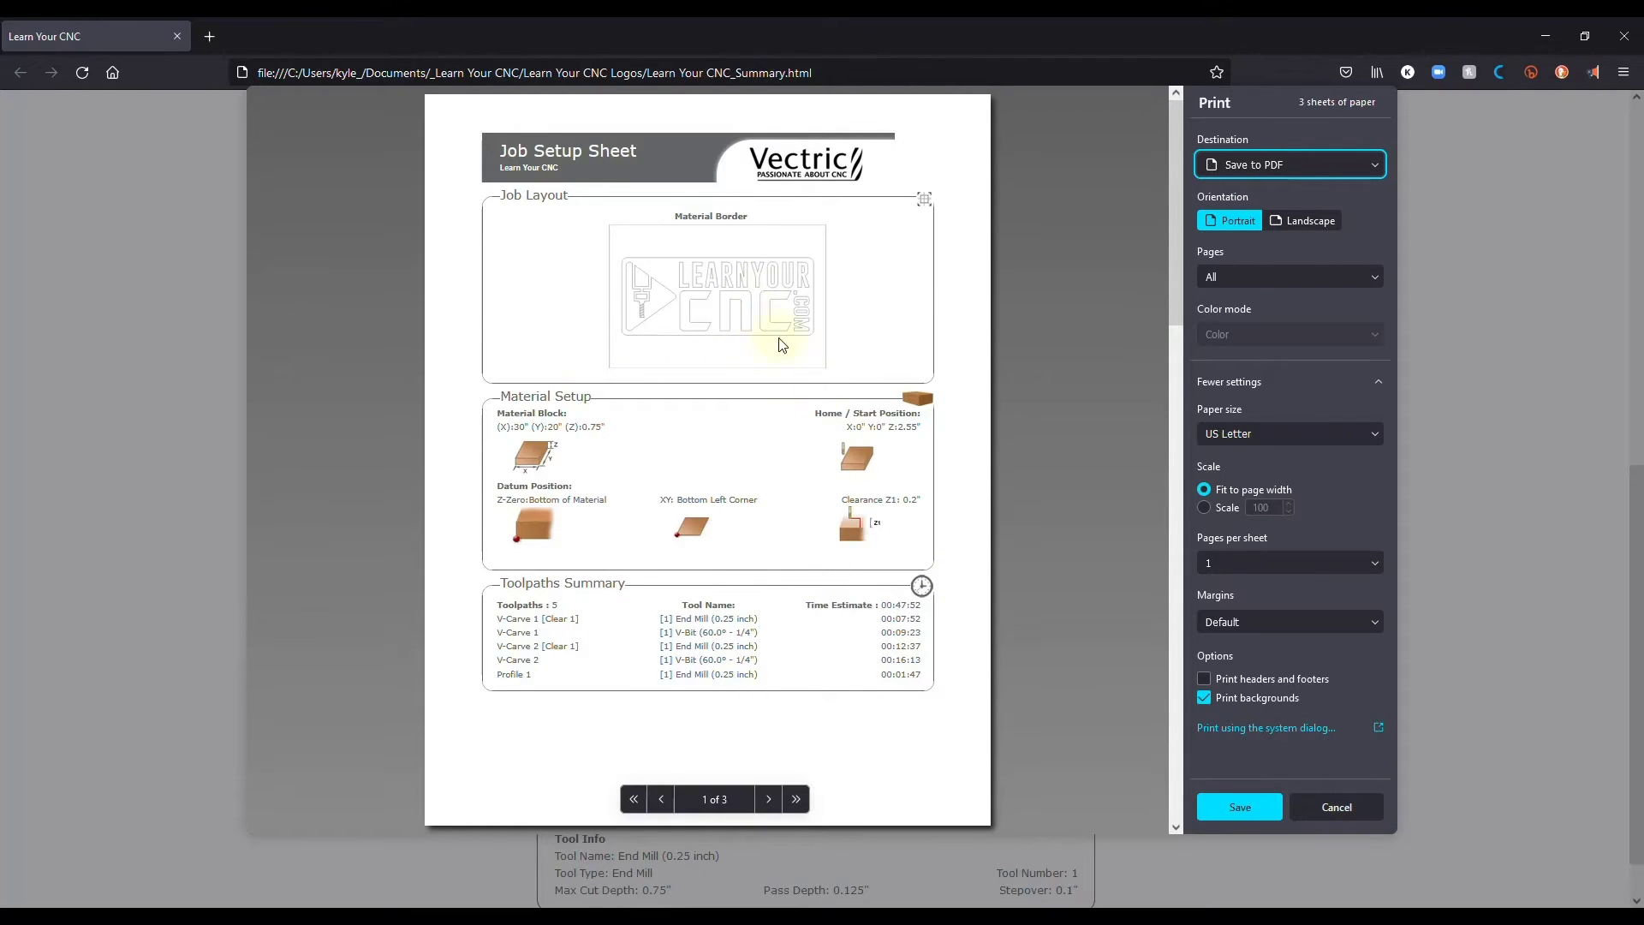
{"action": "left_click", "coordinate": [1338, 809]}
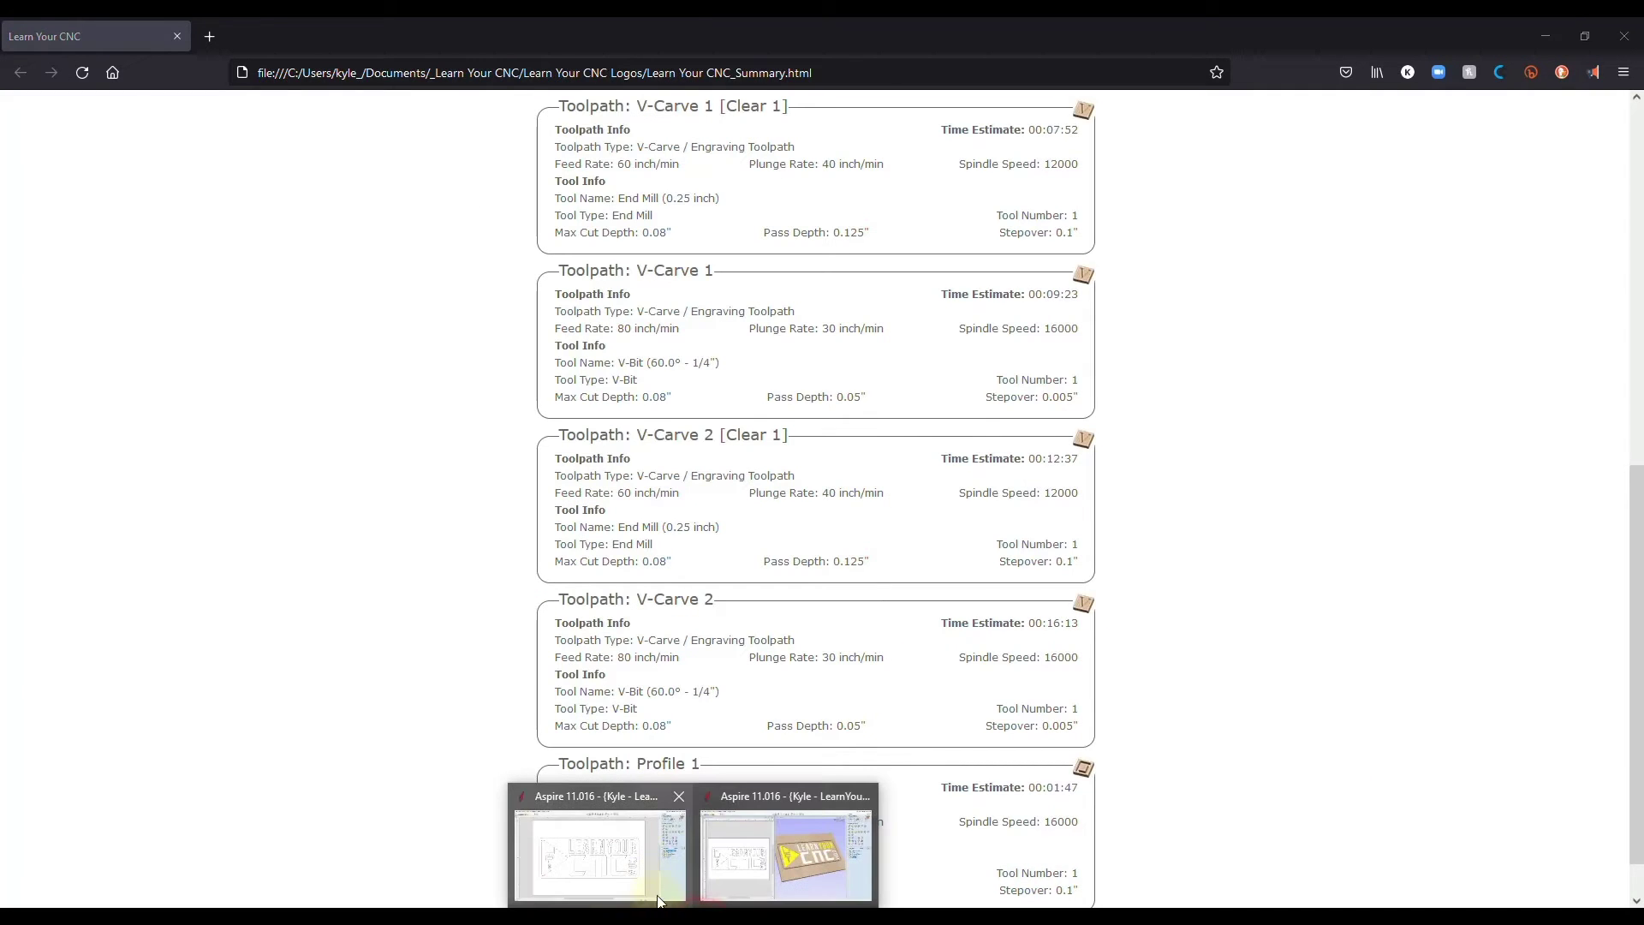
Step: Switch to the Aspire logo project and read through its Edit > Notes text without changes
{"action": "left_click", "coordinate": [652, 876]}
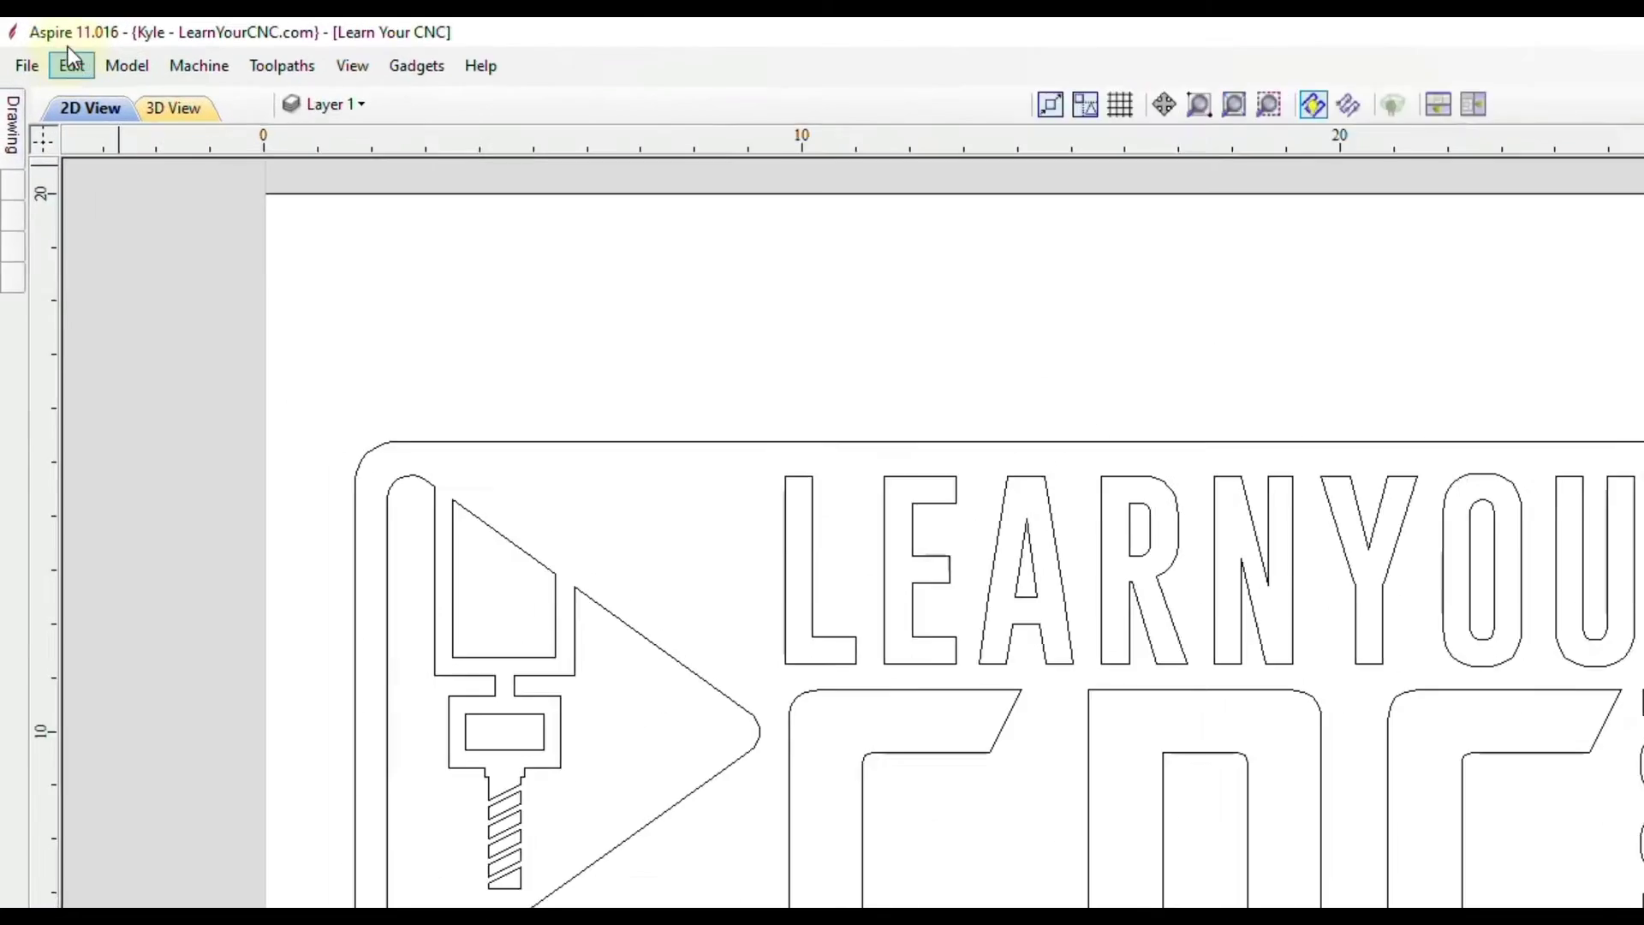
{"action": "left_click", "coordinate": [48, 50]}
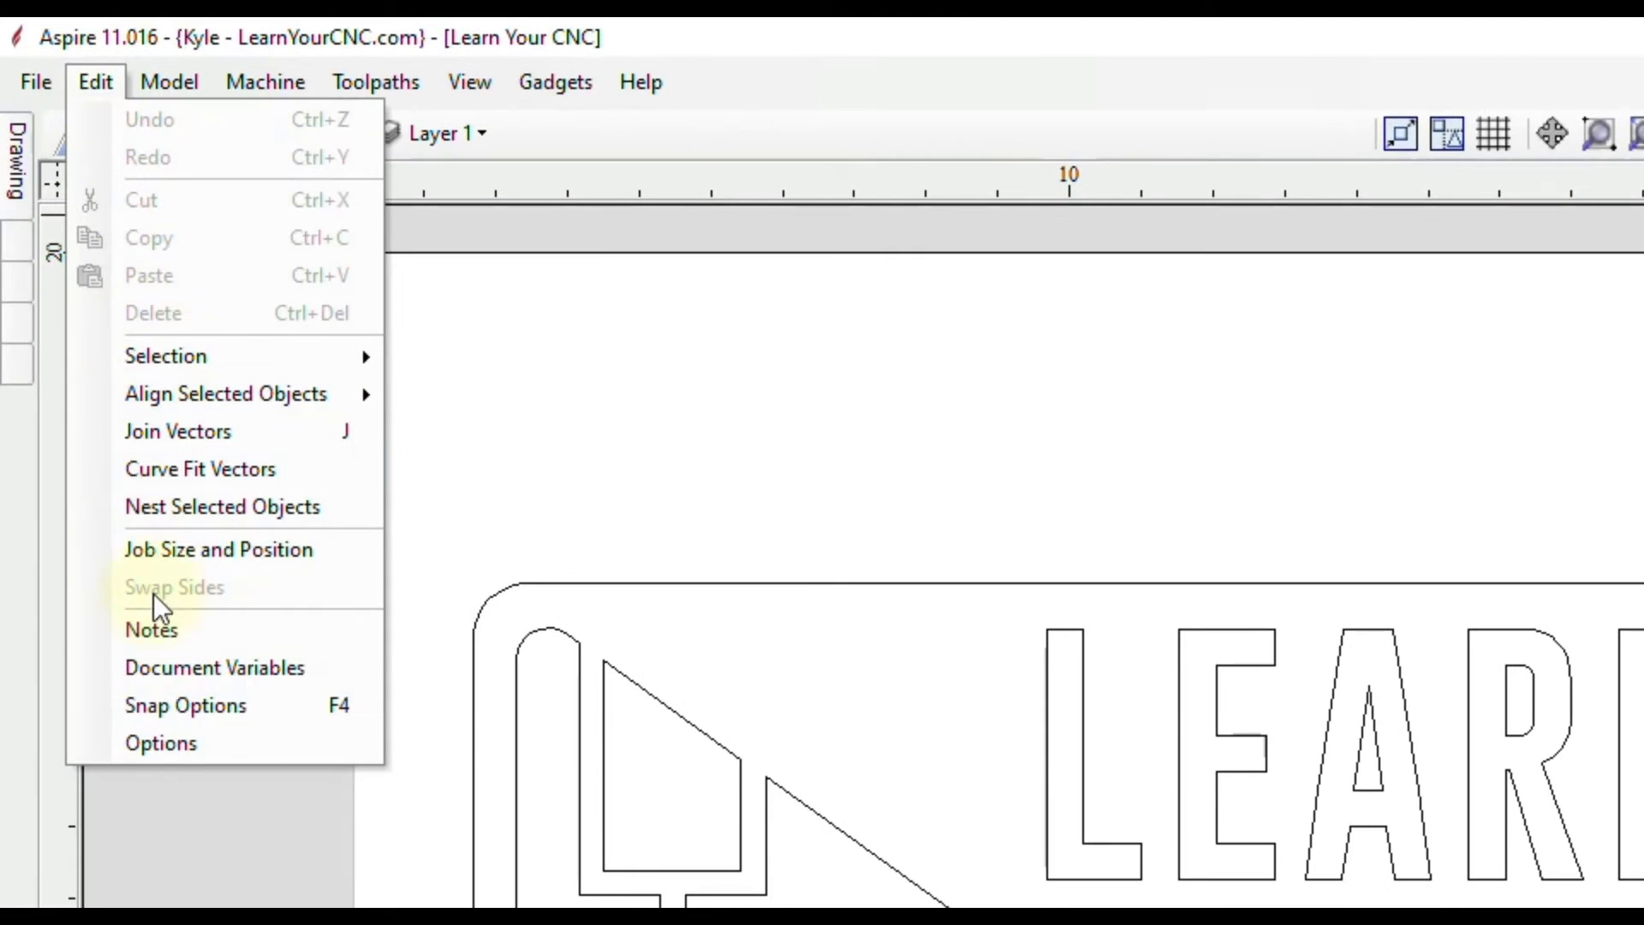
{"action": "left_click", "coordinate": [167, 635]}
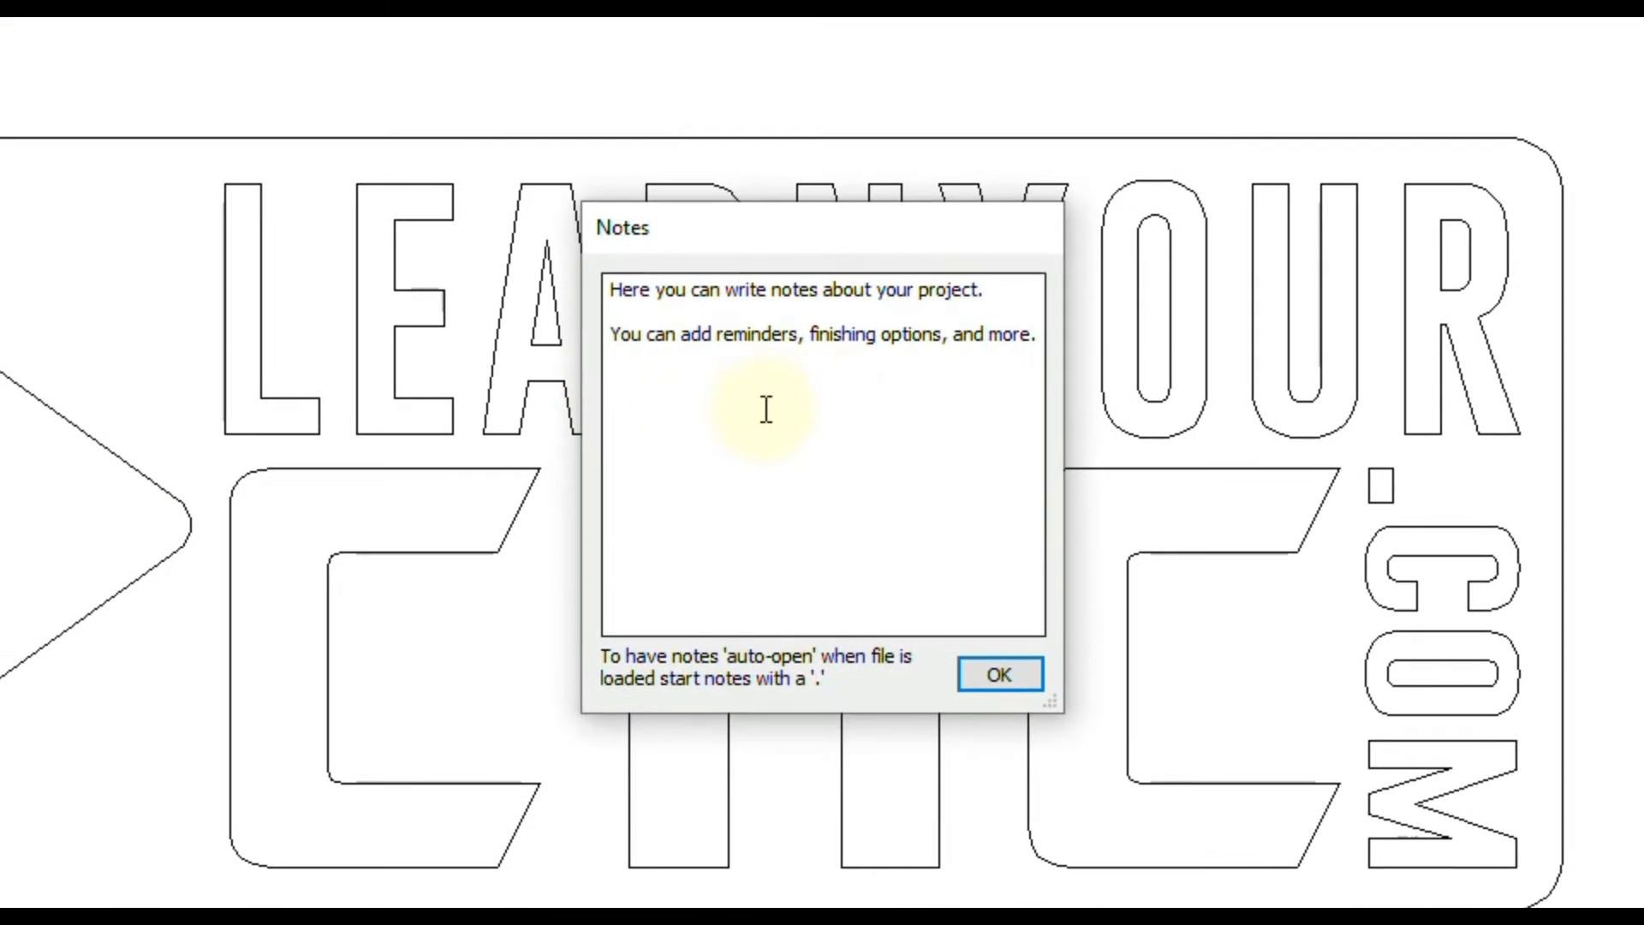
{"action": "left_click_drag", "start_coordinate": [878, 399], "coordinate": [609, 287]}
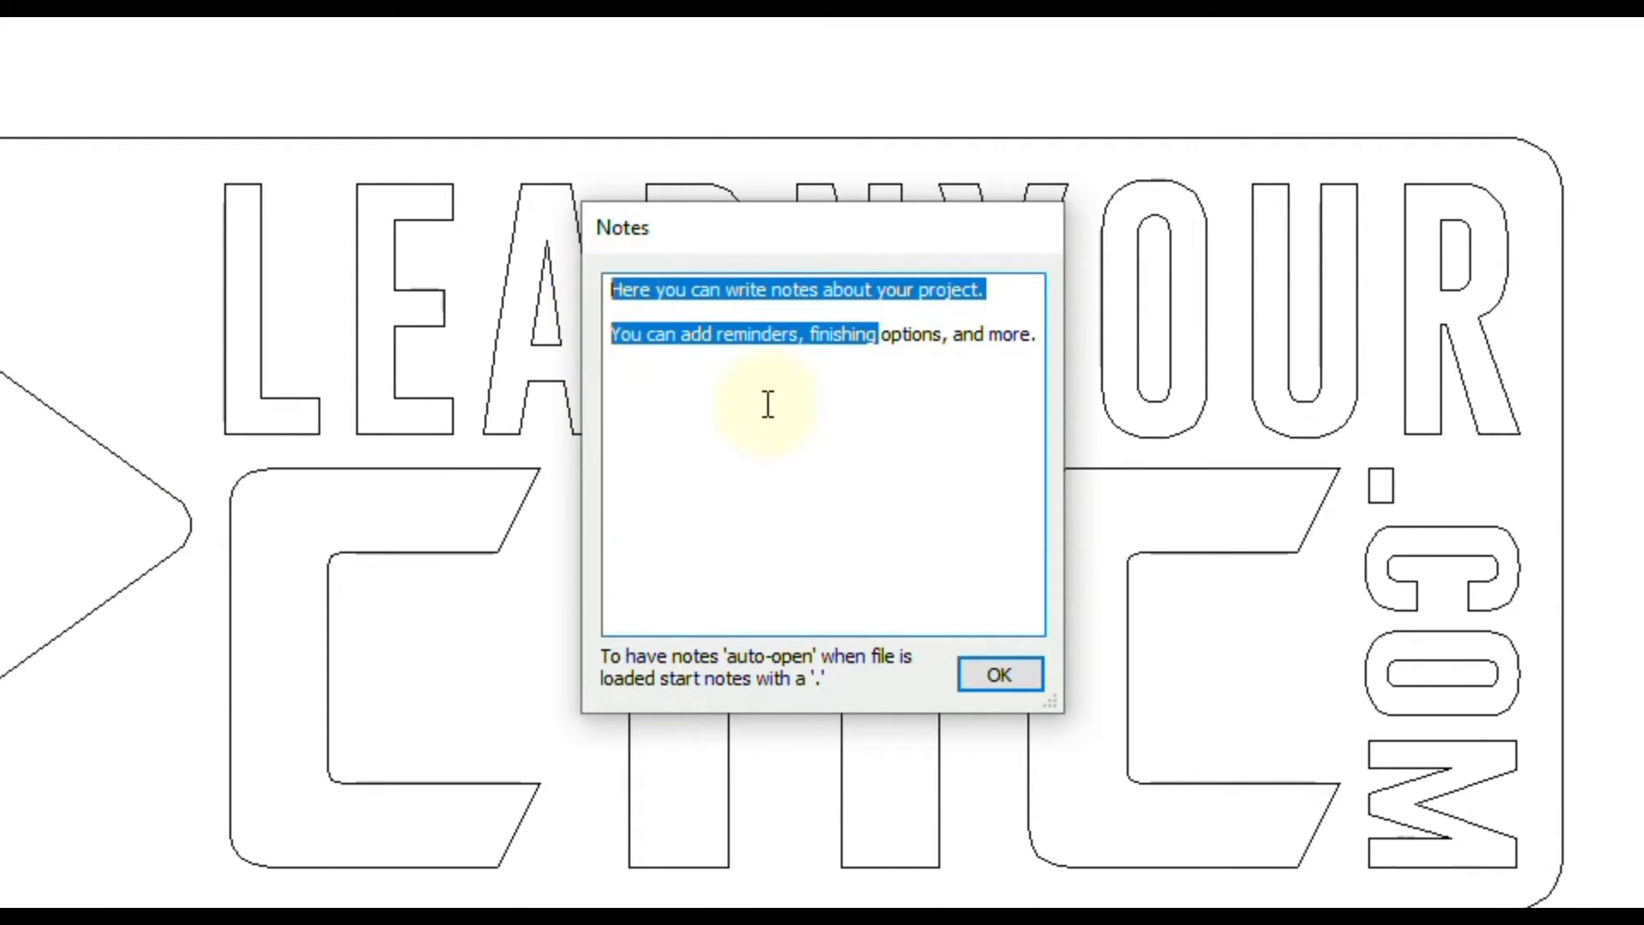
{"action": "left_click", "coordinate": [932, 482]}
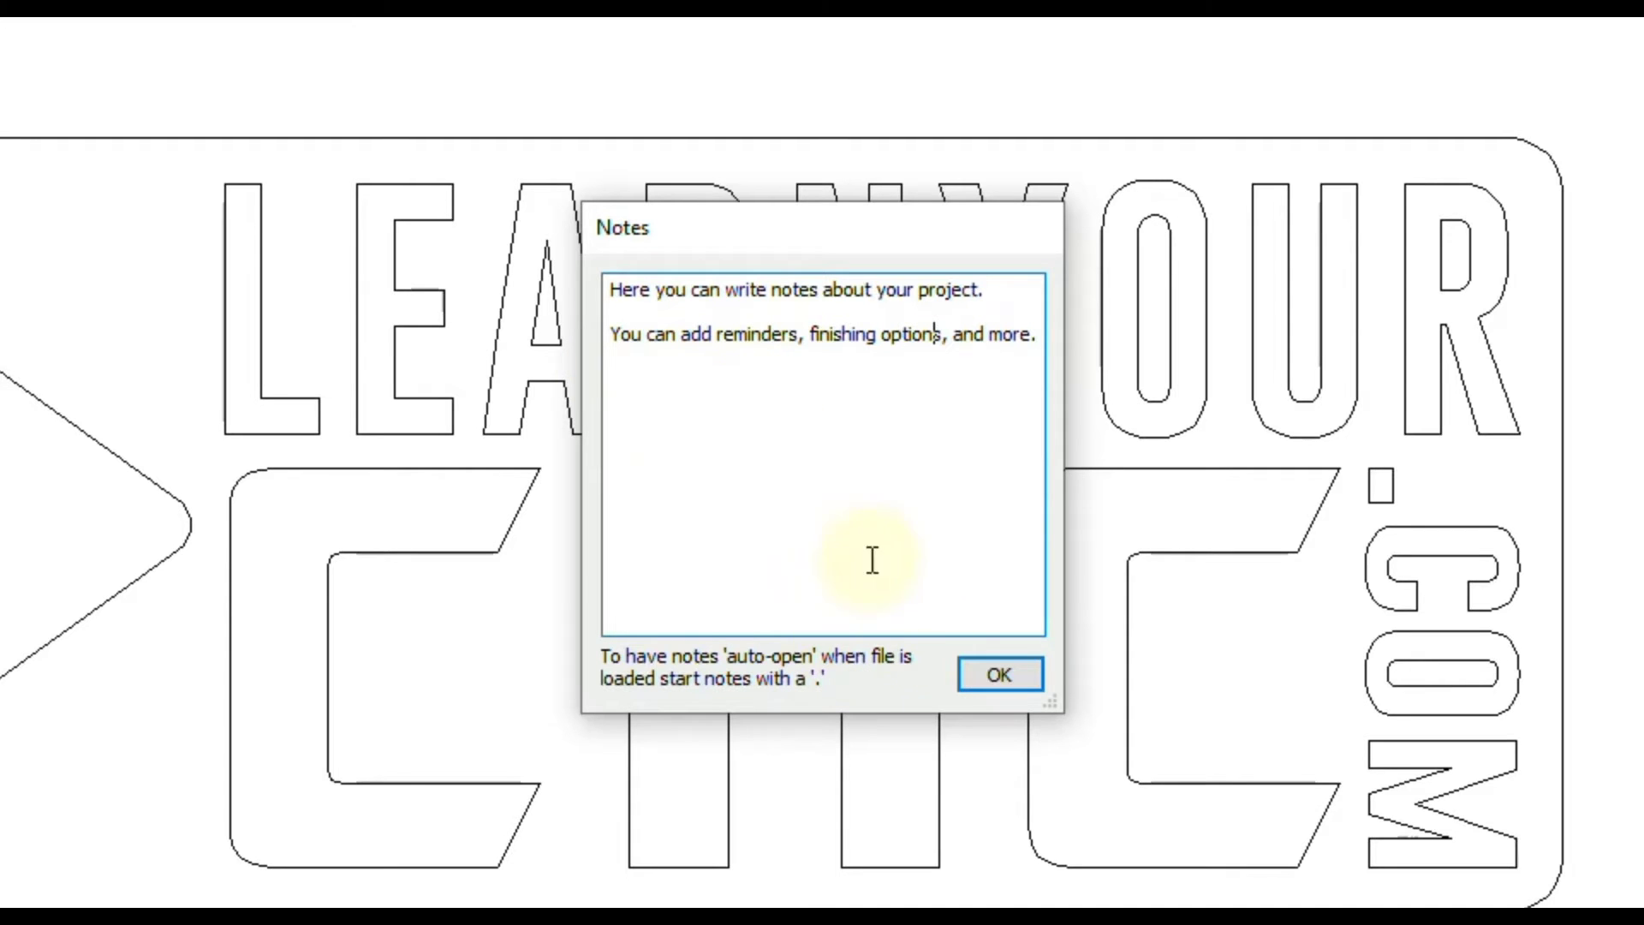
{"action": "left_click", "coordinate": [993, 673]}
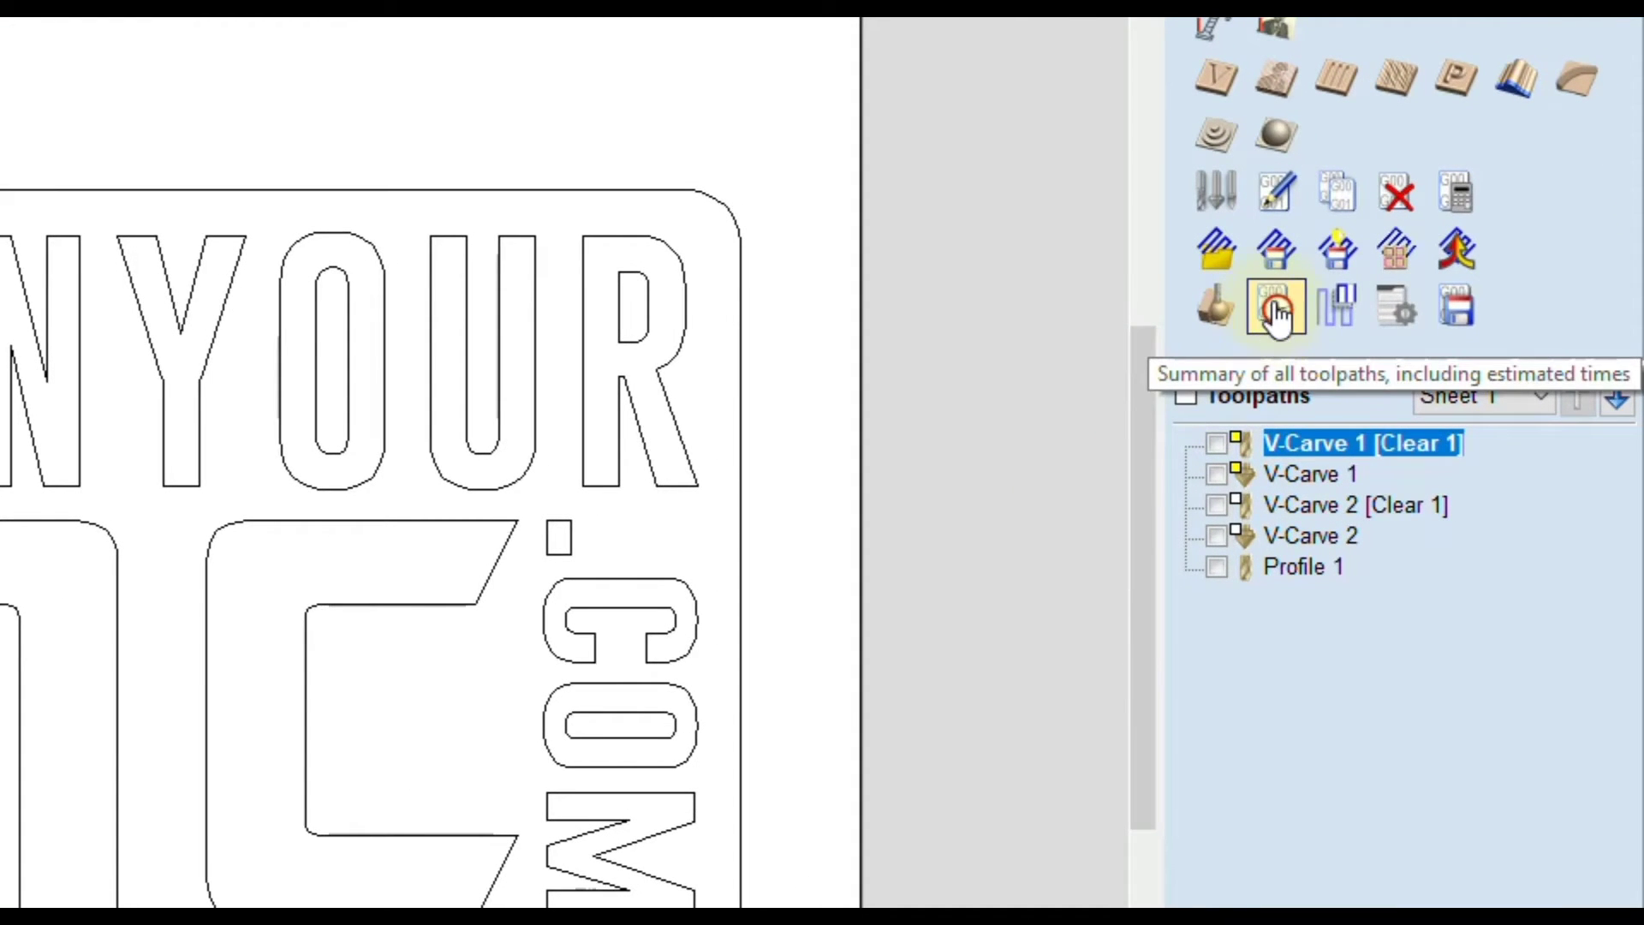
Step: In the Toolpath Summary, read notes for V-Carve 1, V-Carve 2 [Clear 1], V-Carve 2 and Profile 1
{"action": "left_click", "coordinate": [1278, 310]}
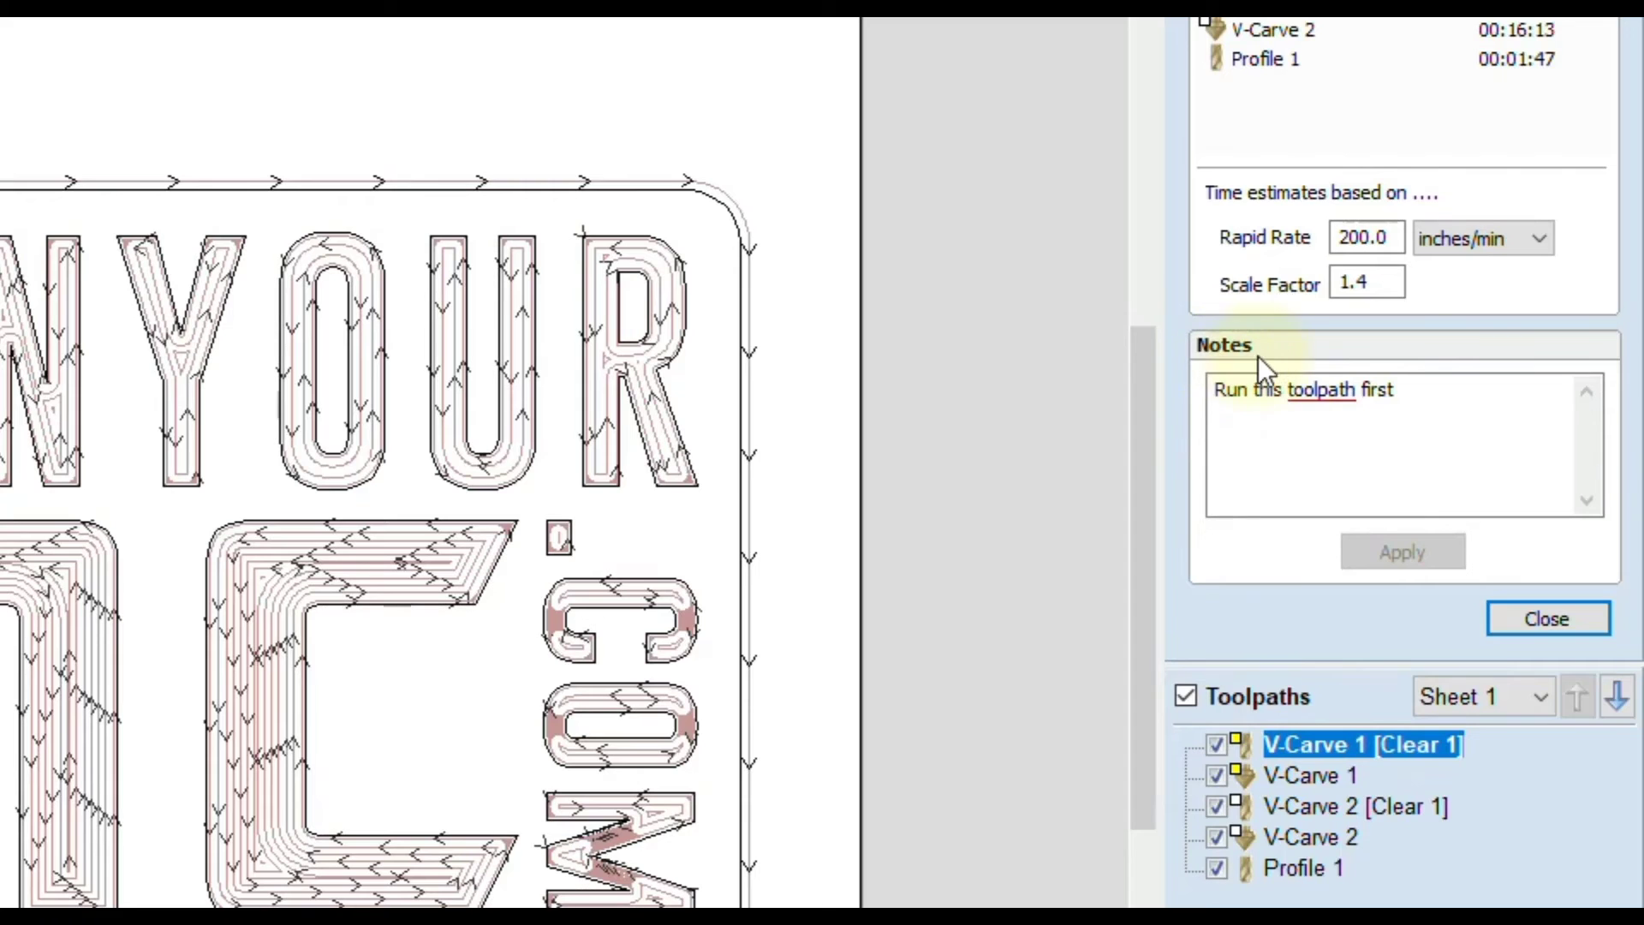
{"action": "left_click", "coordinate": [1439, 403]}
{"action": "left_click_drag", "start_coordinate": [1439, 404], "coordinate": [1216, 392]}
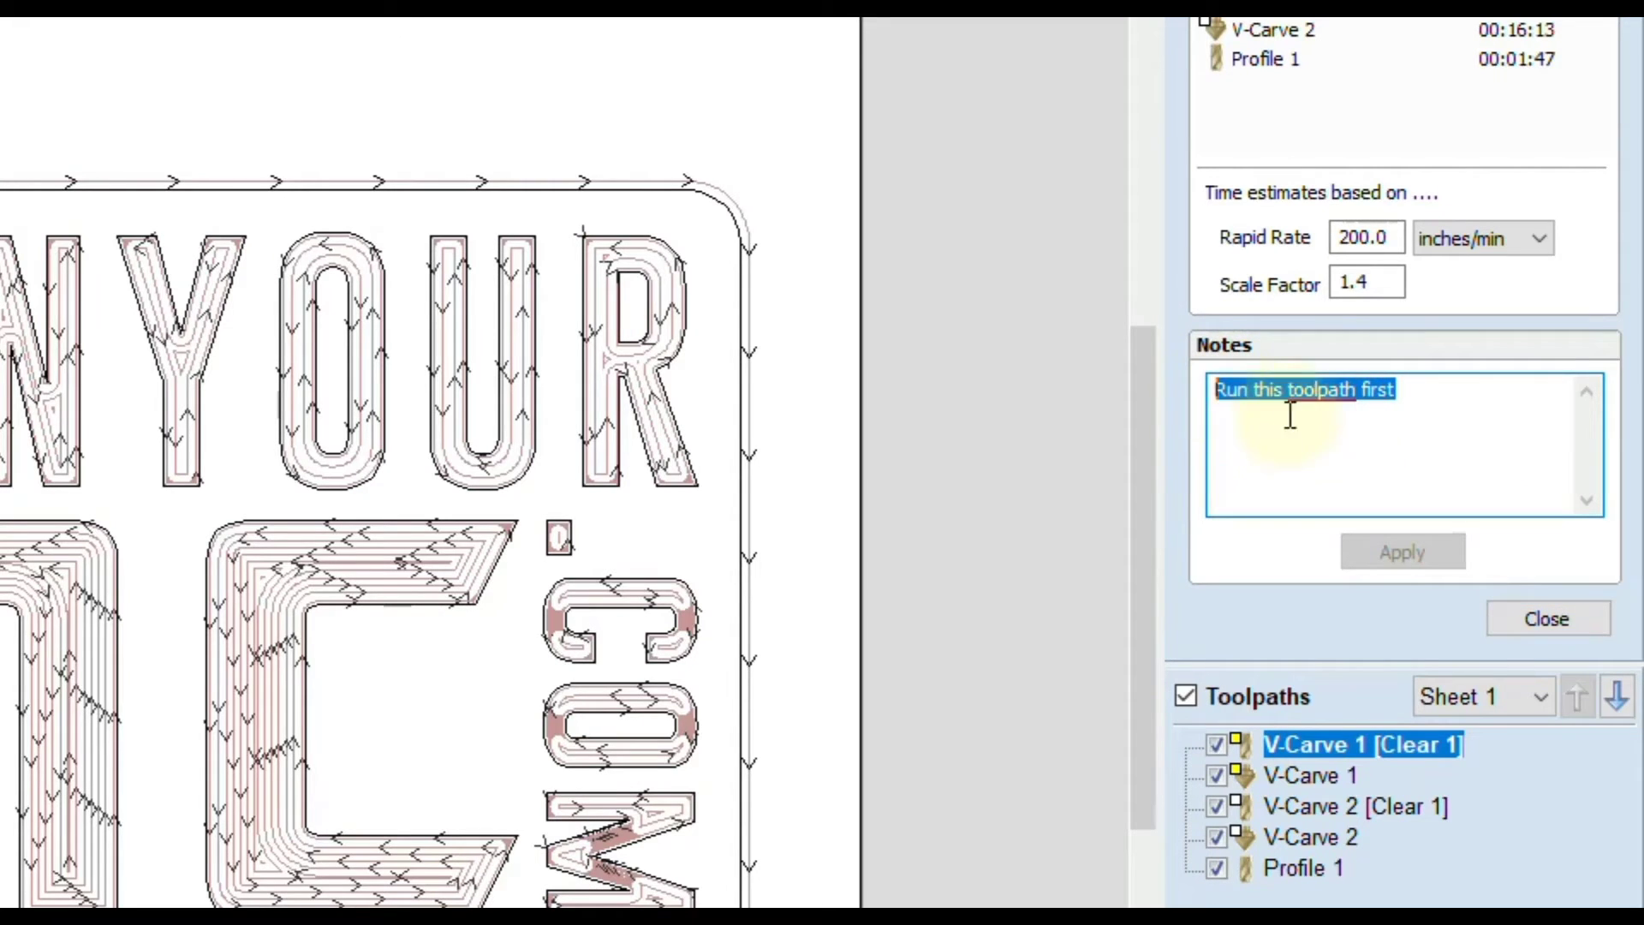
{"action": "left_click", "coordinate": [1327, 779]}
{"action": "left_click", "coordinate": [1314, 808]}
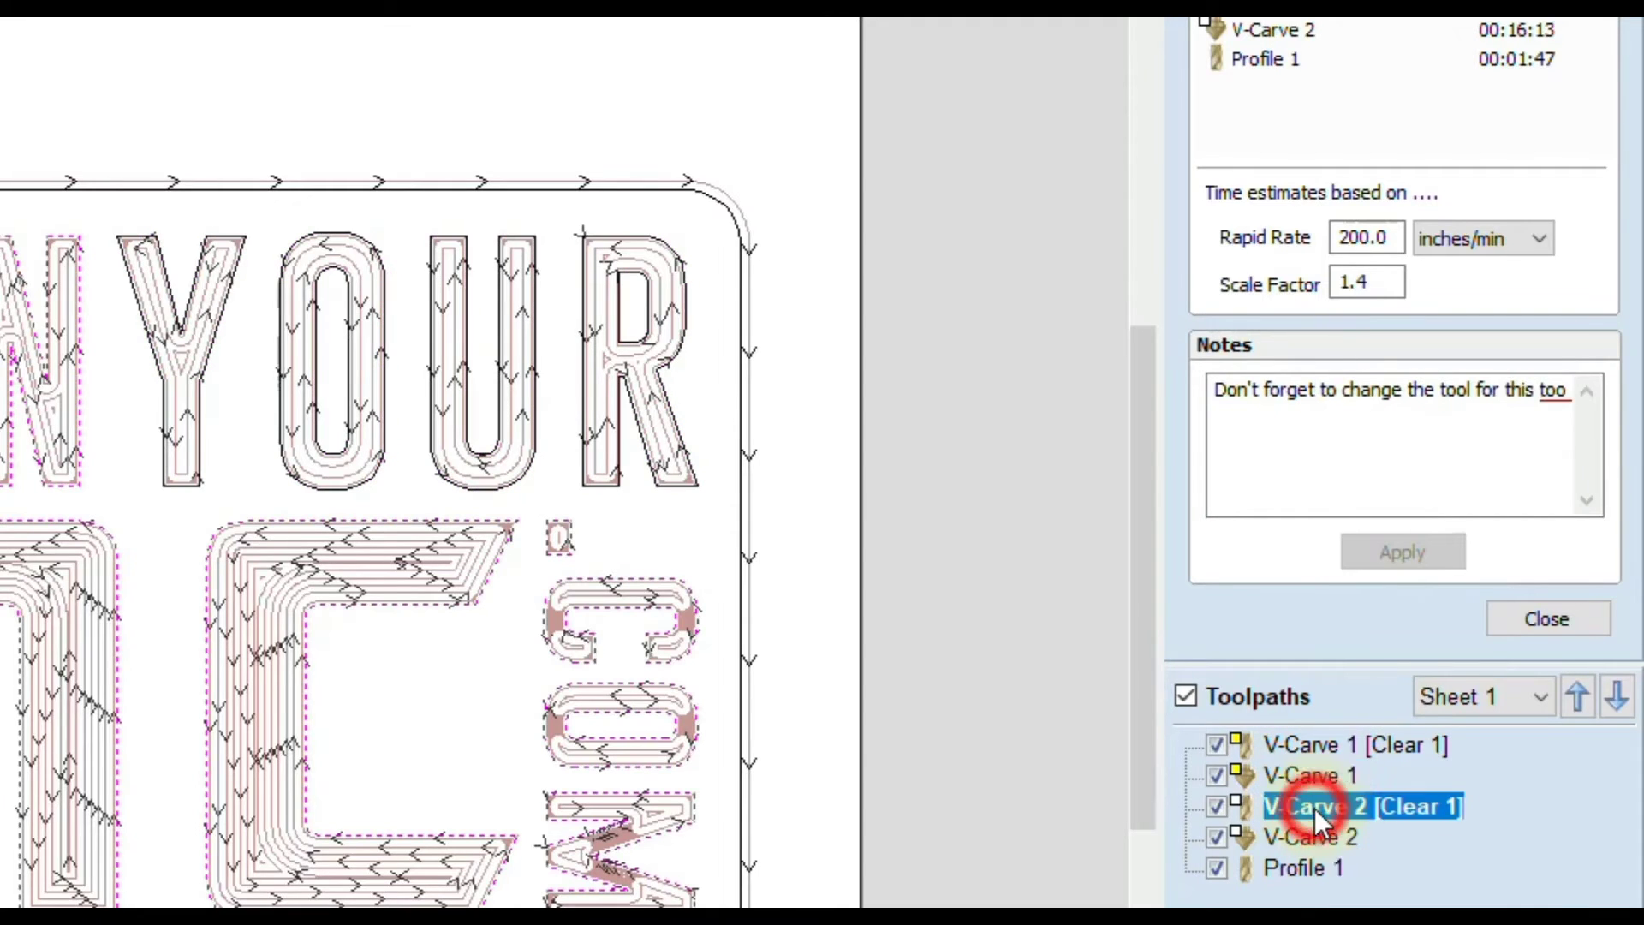
{"action": "left_click", "coordinate": [1317, 840]}
{"action": "left_click", "coordinate": [1297, 868]}
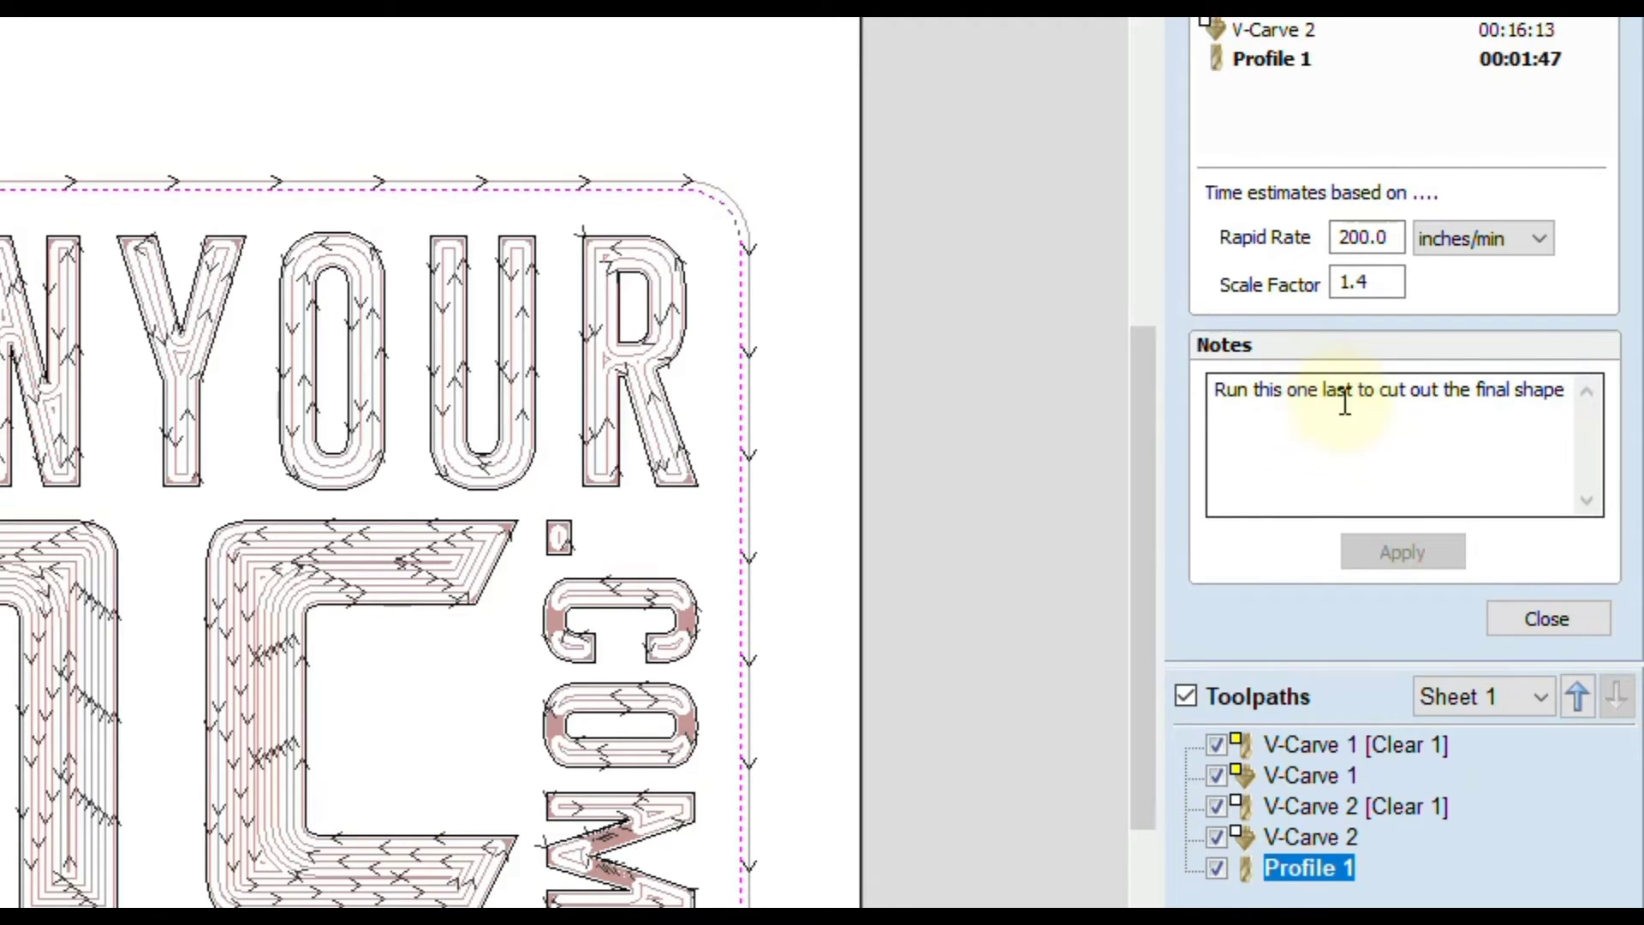
{"action": "left_click", "coordinate": [1281, 835]}
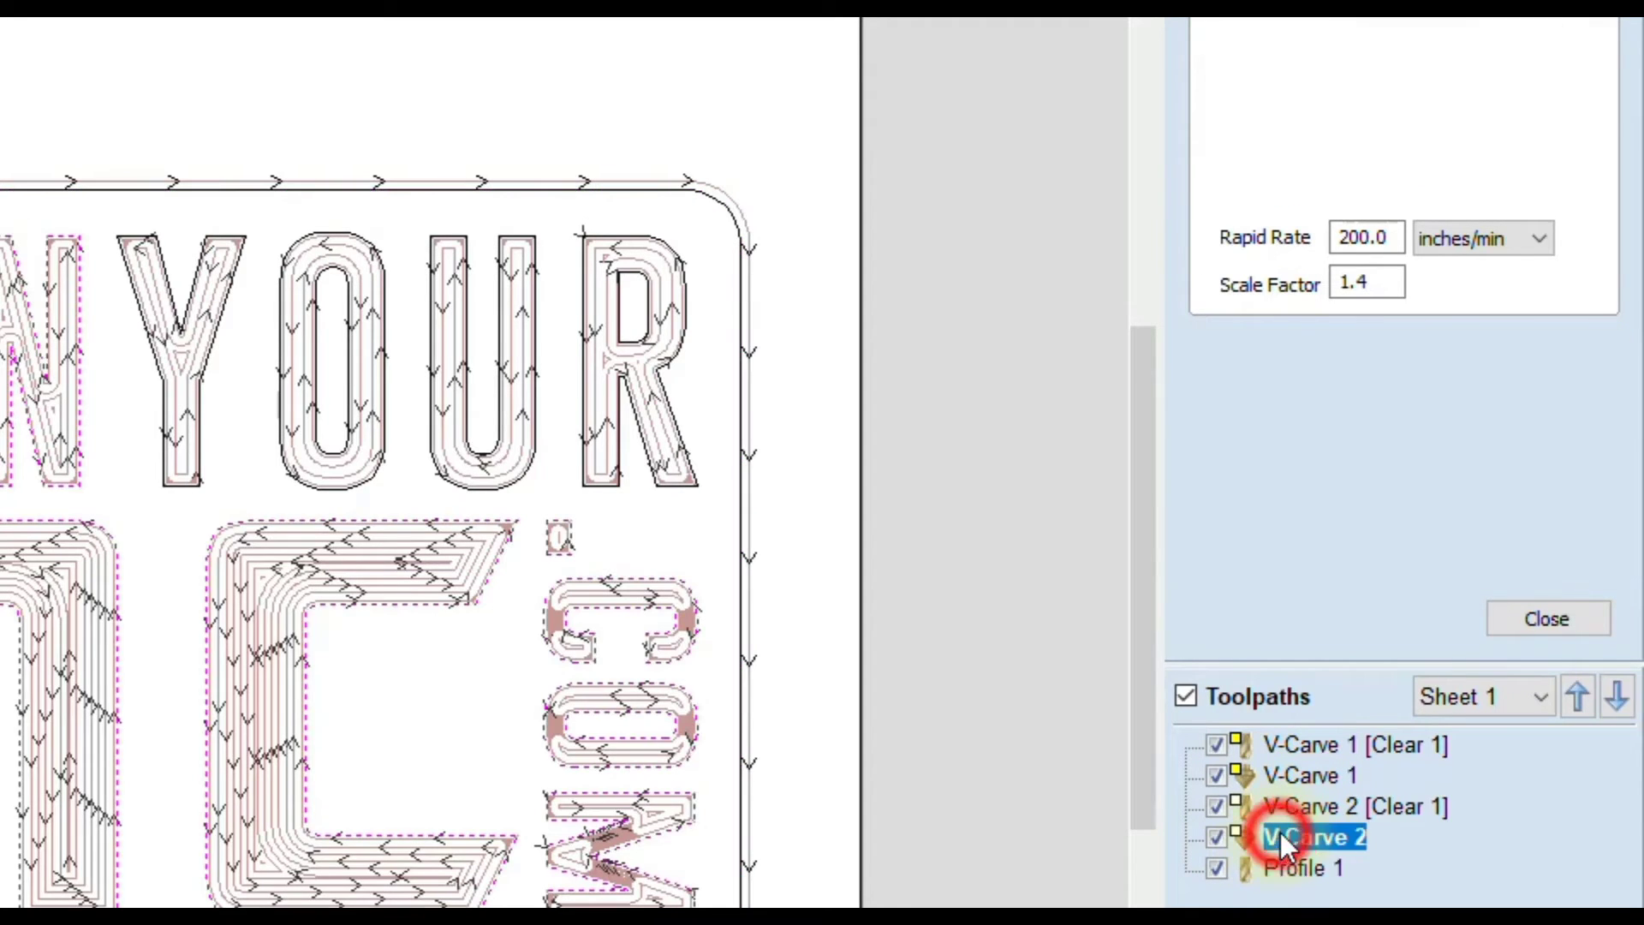
{"action": "left_click", "coordinate": [1294, 806]}
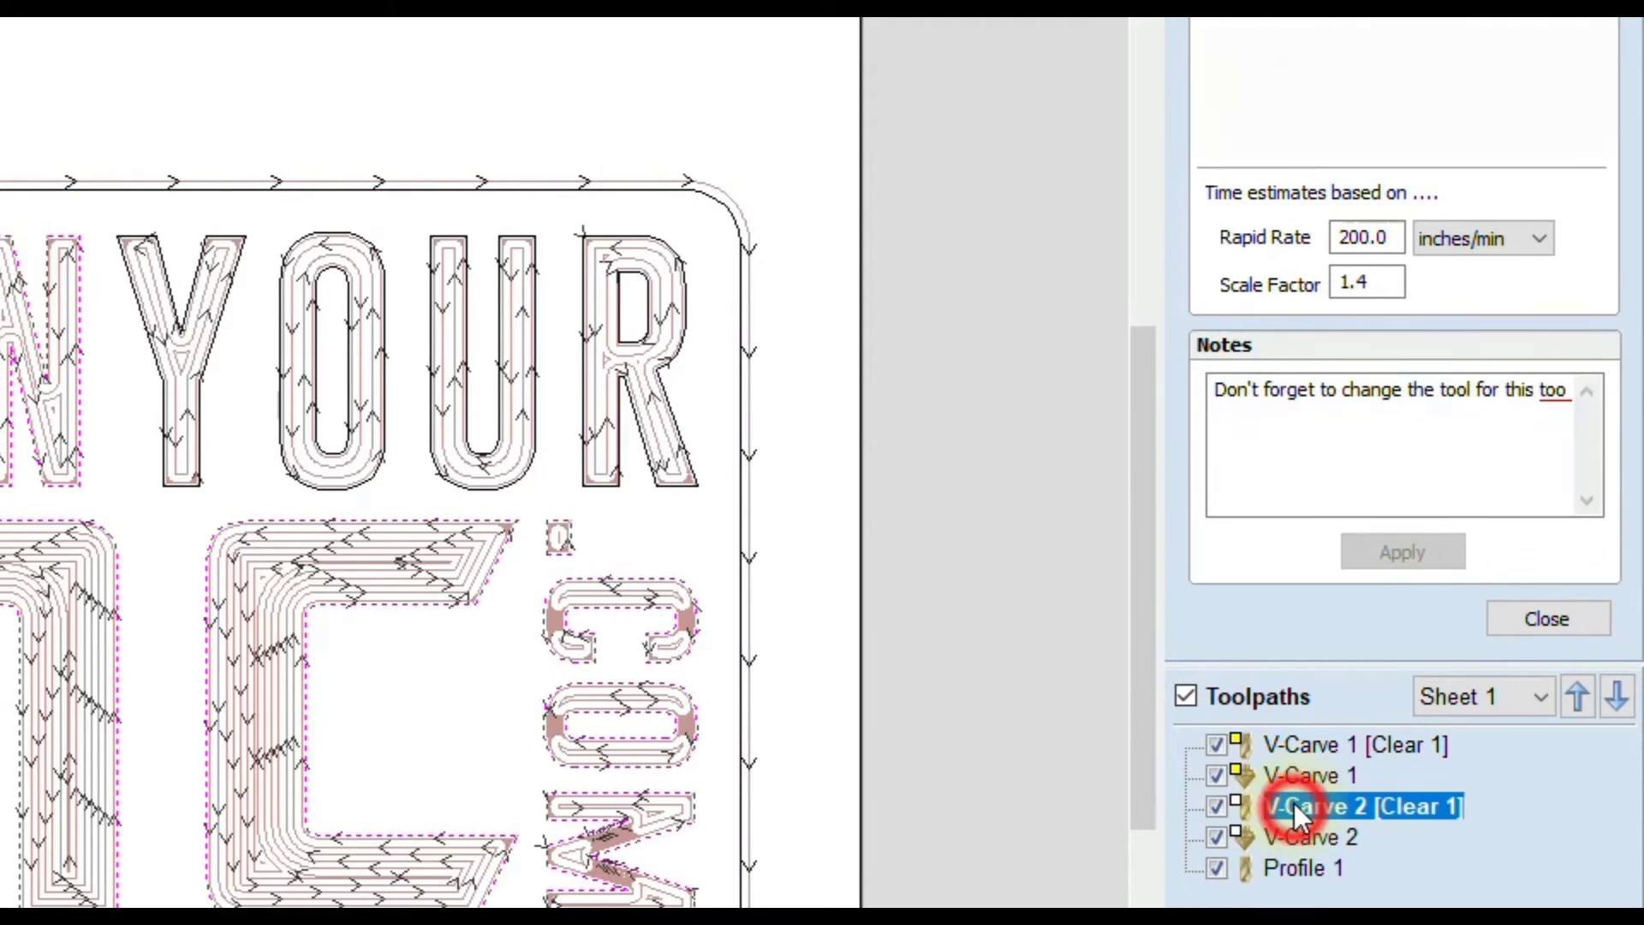
{"action": "left_click", "coordinate": [1568, 619]}
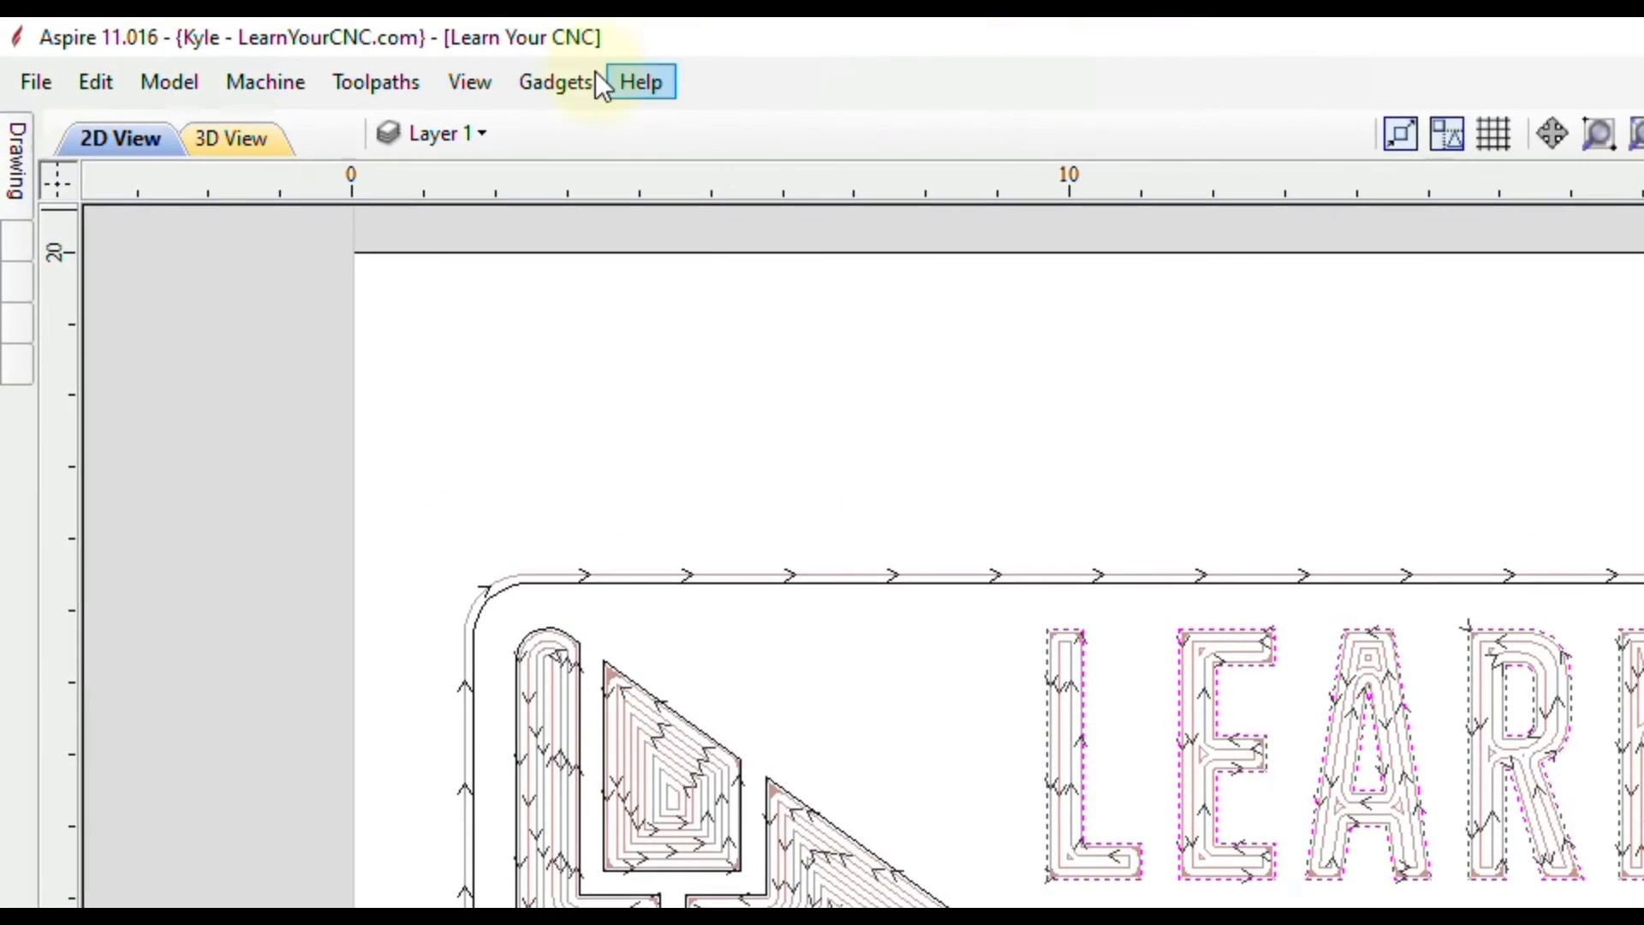
Step: Open the Gadgets menu listing the Setup Sheet Editor
{"action": "left_click", "coordinate": [553, 81]}
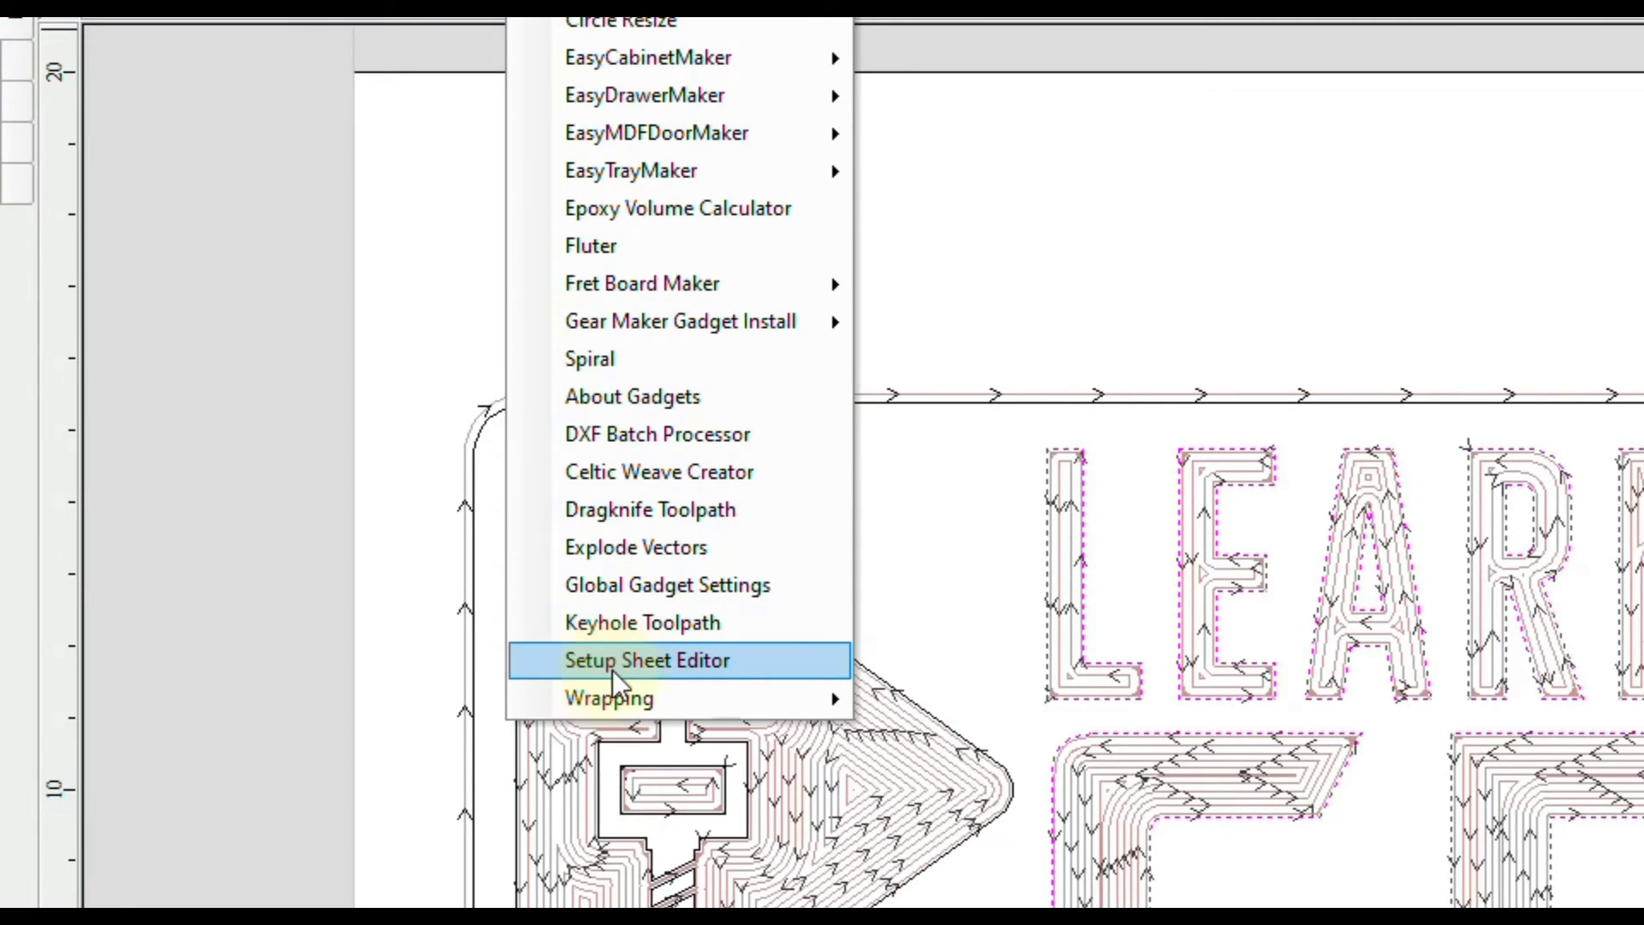
Step: Launch the Setup Sheet Editor and set the logo to the grey-outline mouse image from A10799 > Logo JPG
{"action": "left_click", "coordinate": [702, 665]}
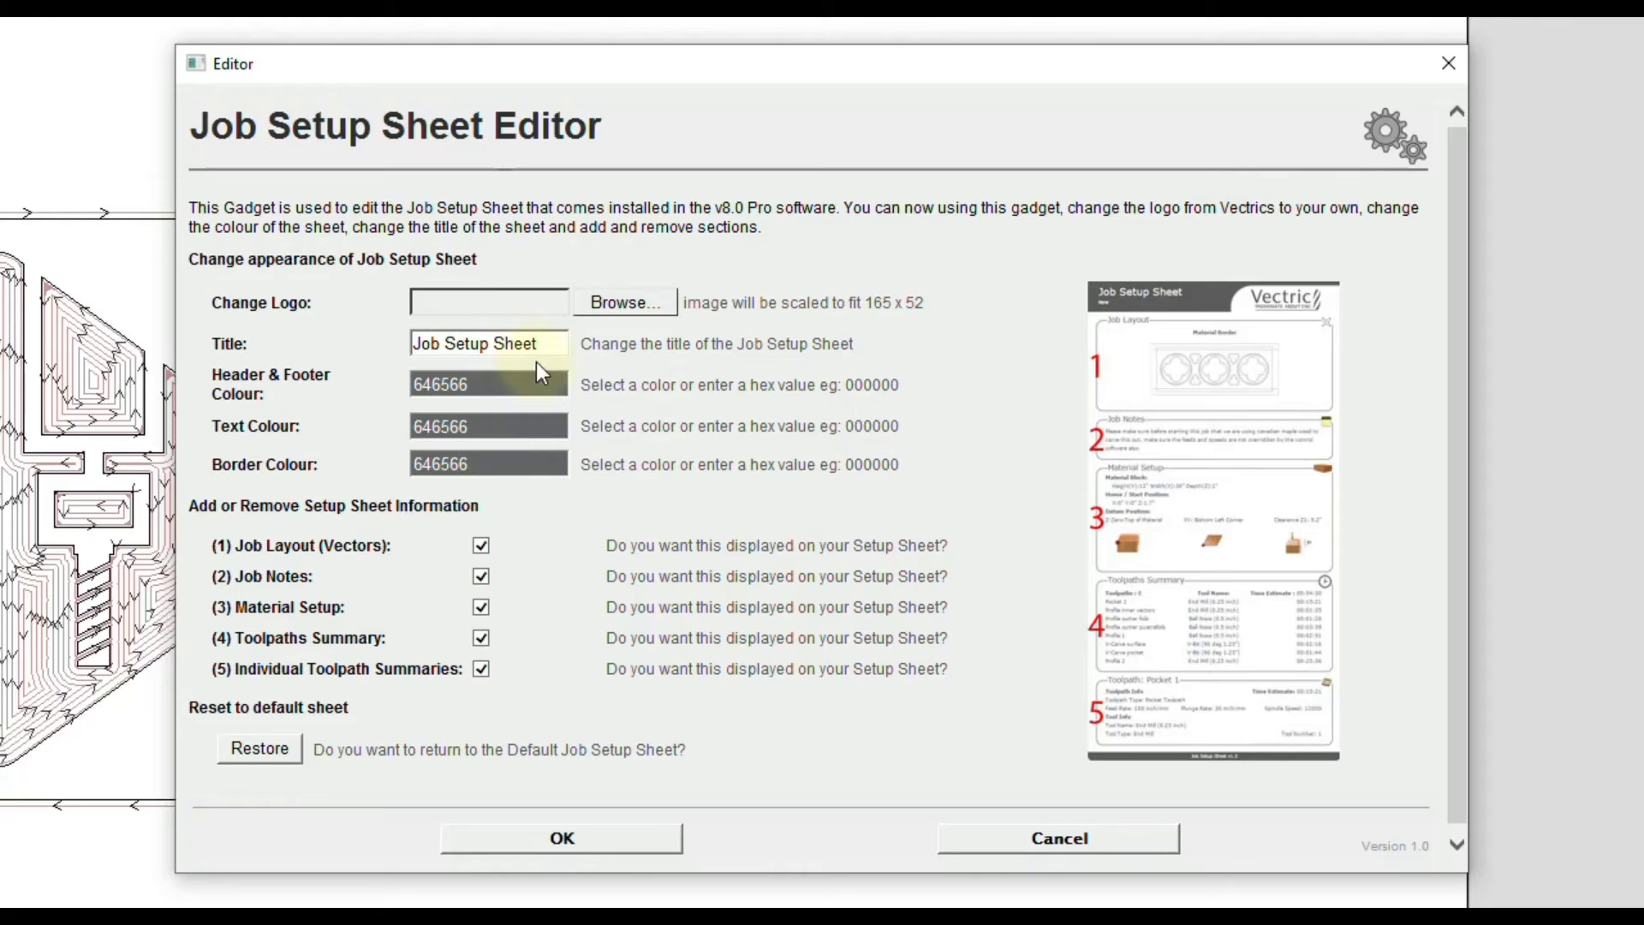
{"action": "left_click", "coordinate": [610, 301]}
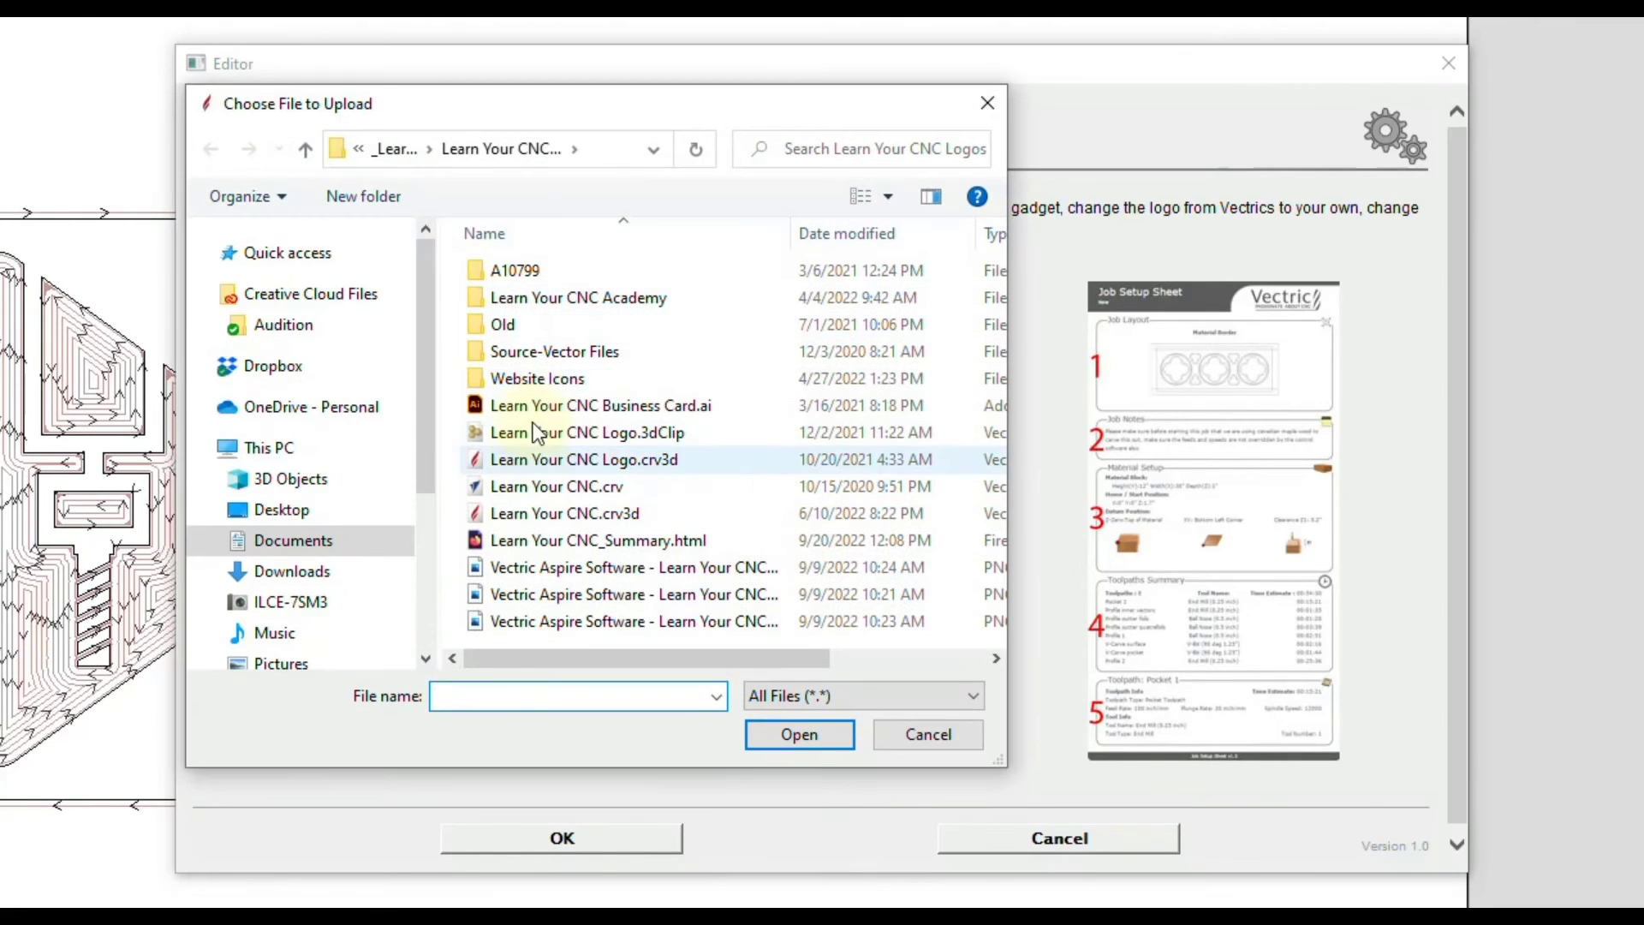
{"action": "double_click", "coordinate": [521, 271]}
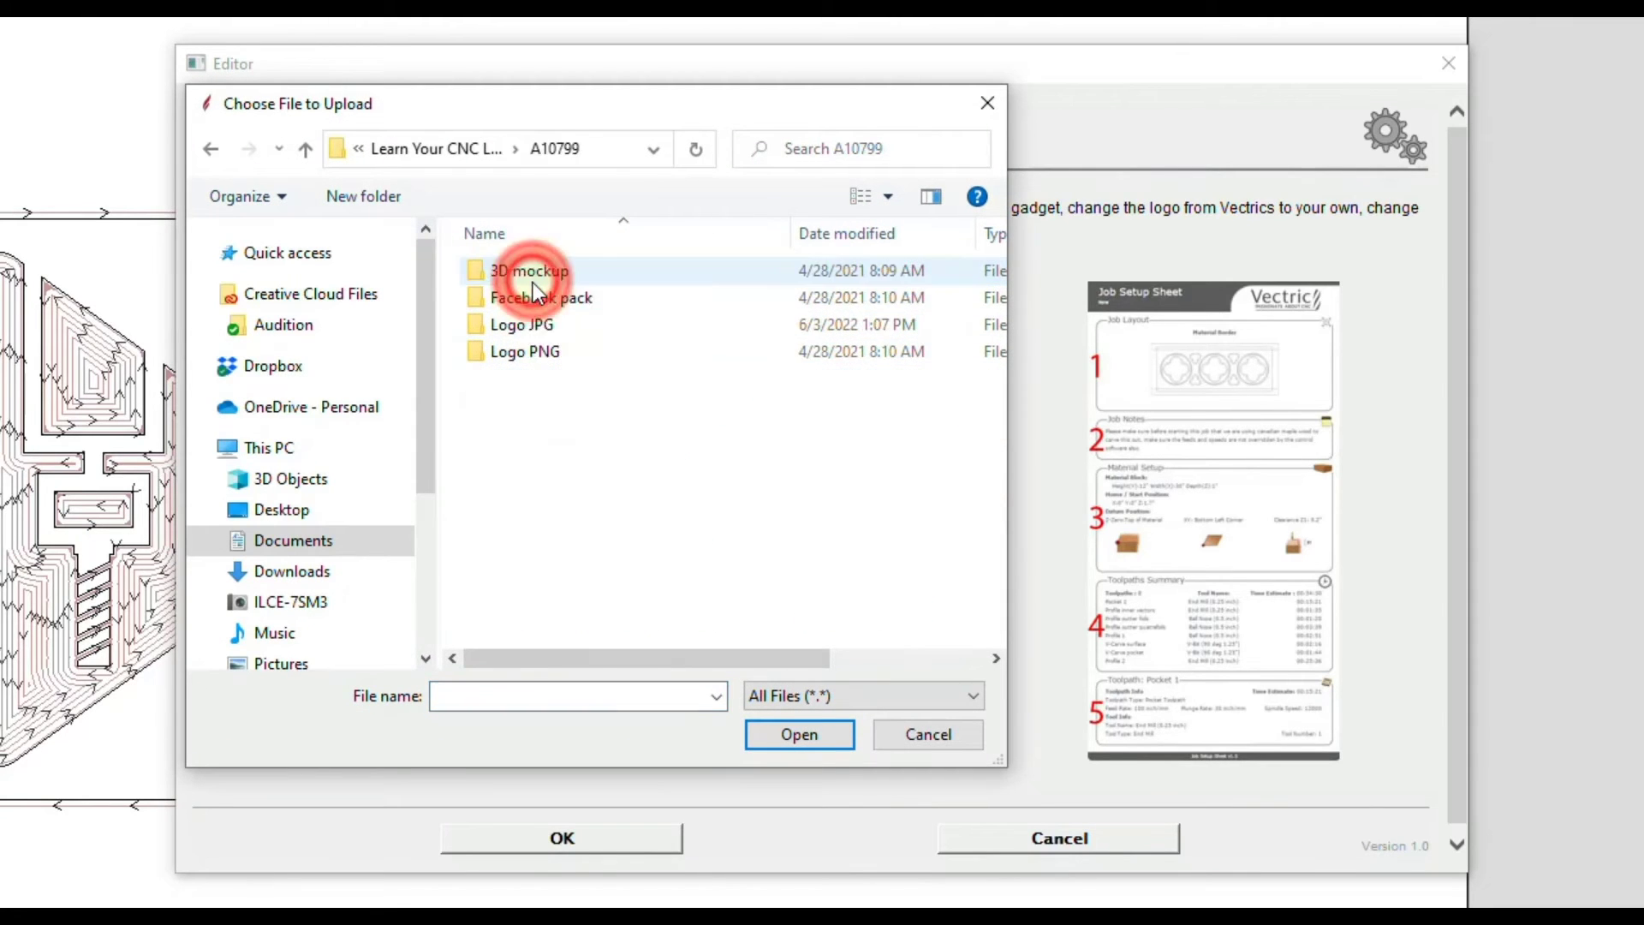
{"action": "double_click", "coordinate": [546, 326]}
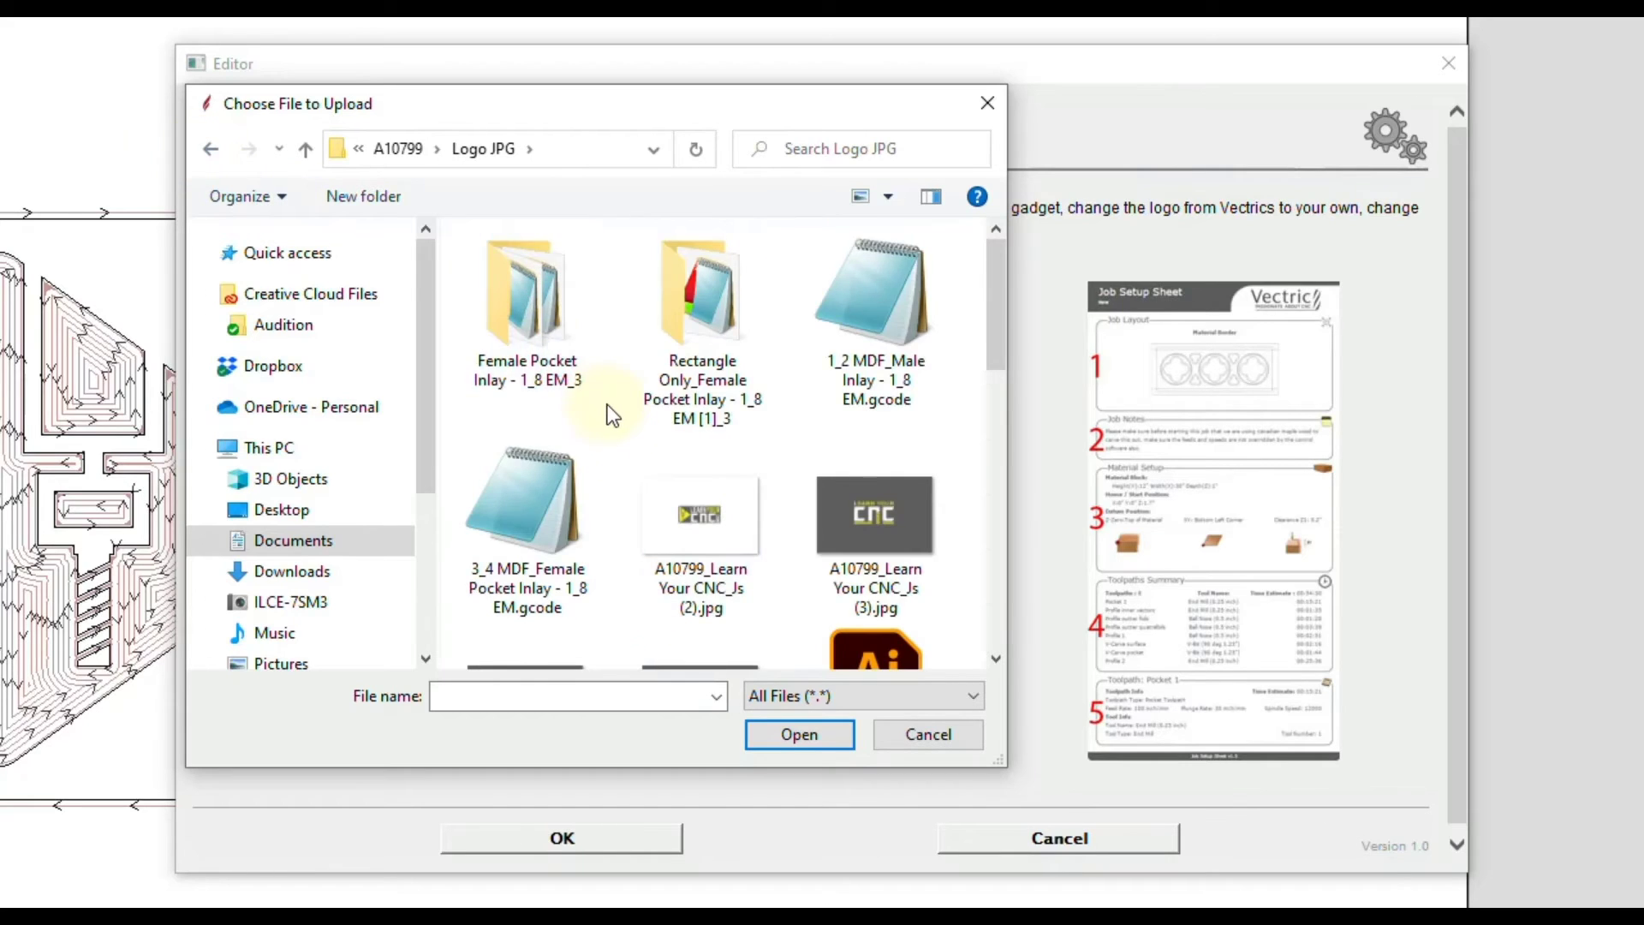
{"action": "scroll", "coordinate": [608, 404], "scroll_direction": "down", "scroll_amount": 8}
{"action": "left_click", "coordinate": [852, 374]}
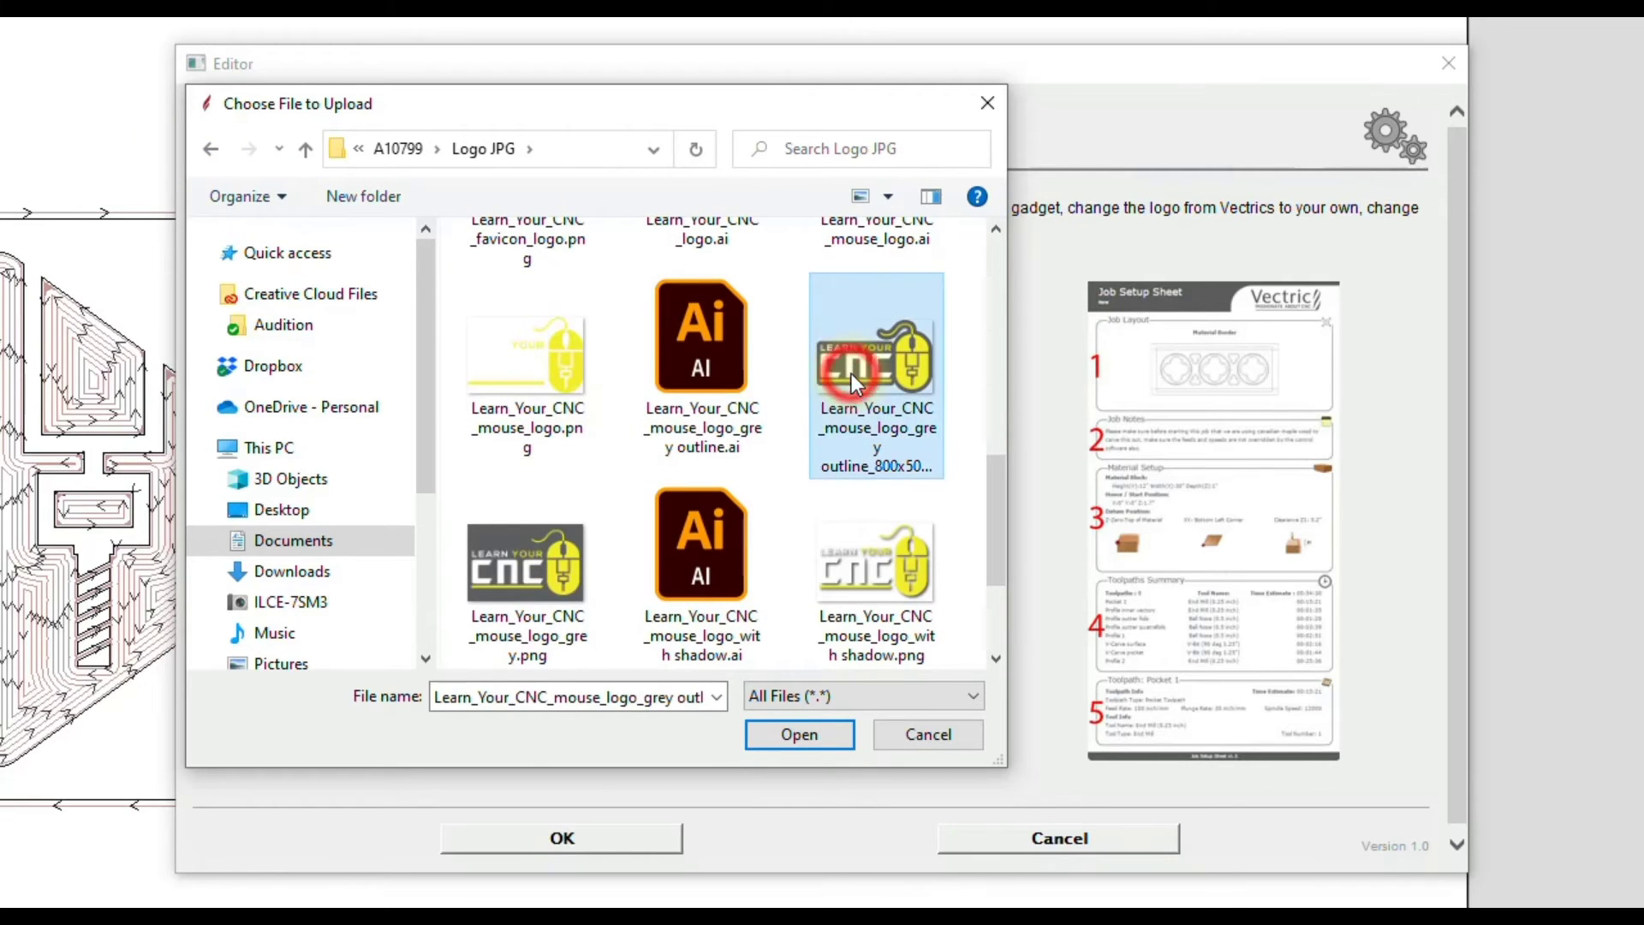
{"action": "left_click", "coordinate": [815, 727]}
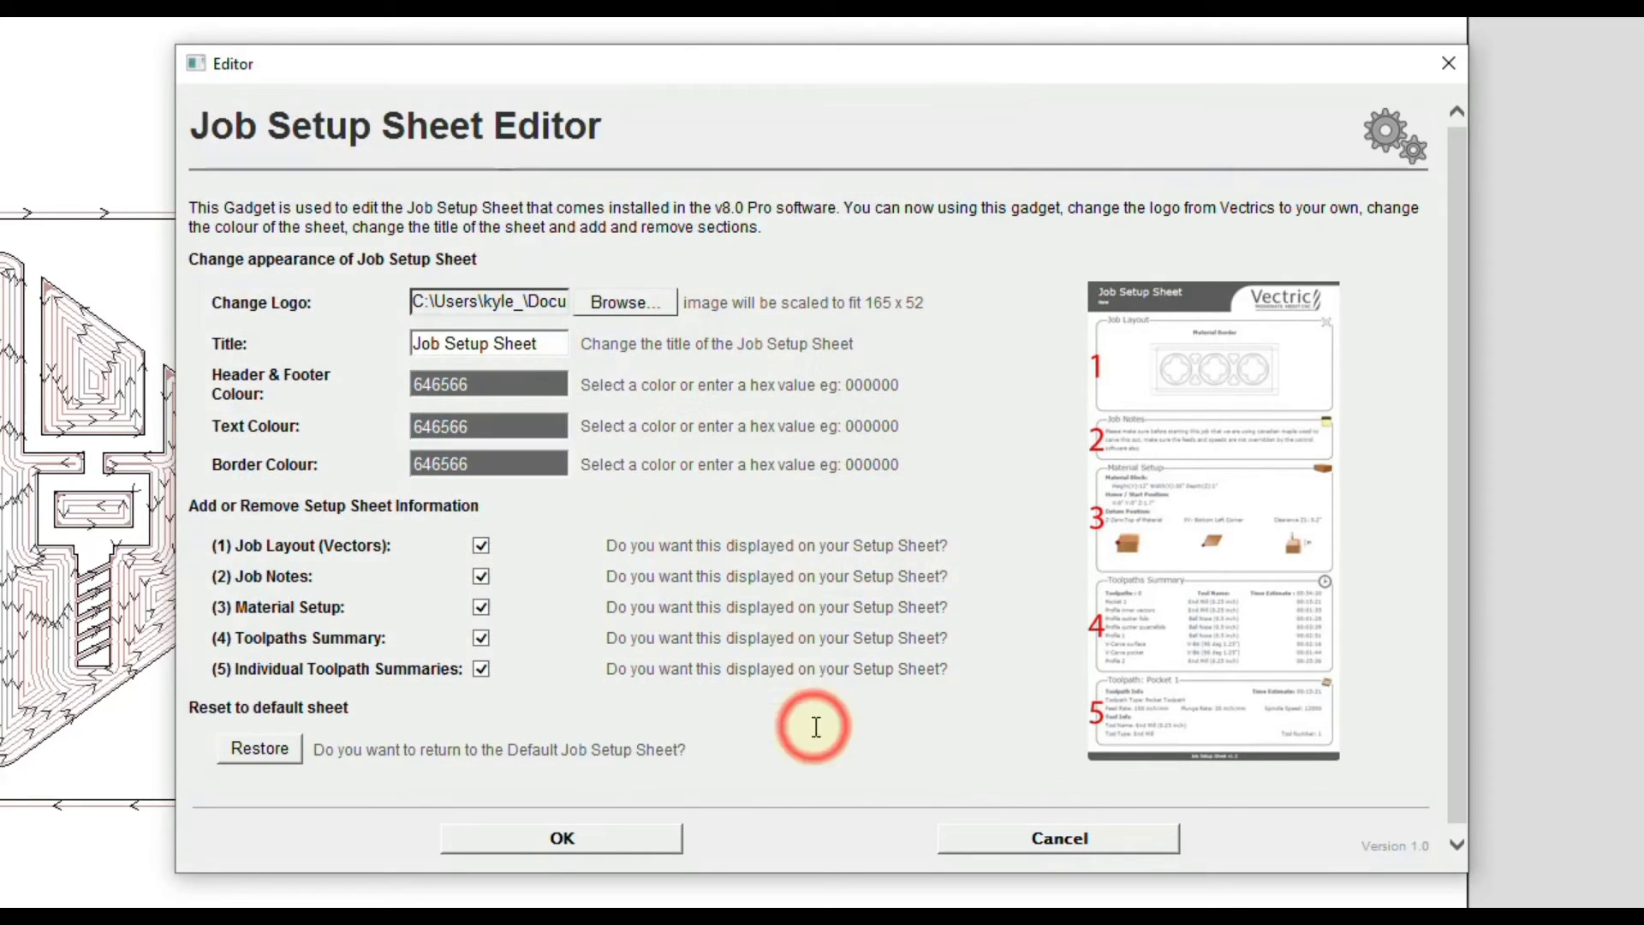
Step: Add LyCNC to the sheet title and make the header and footer colour blue 196BB3
{"action": "left_click", "coordinate": [417, 344]}
{"action": "type", "text": "LyCNC"}
{"action": "left_click", "coordinate": [436, 383]}
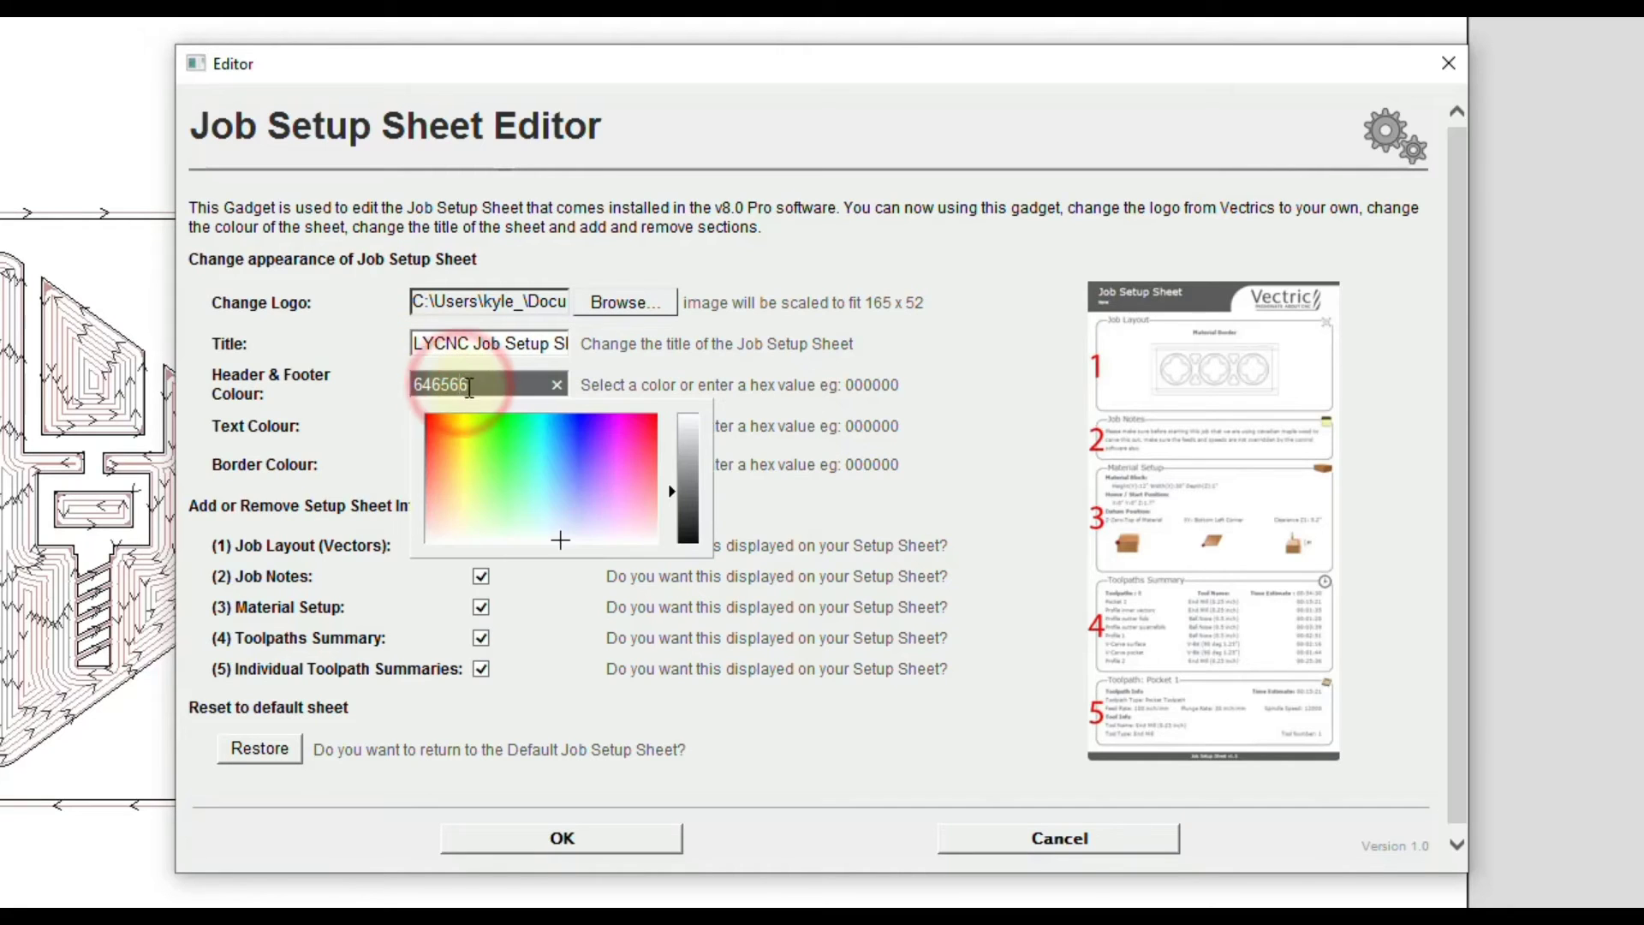
{"action": "left_click_drag", "start_coordinate": [561, 508], "coordinate": [561, 433]}
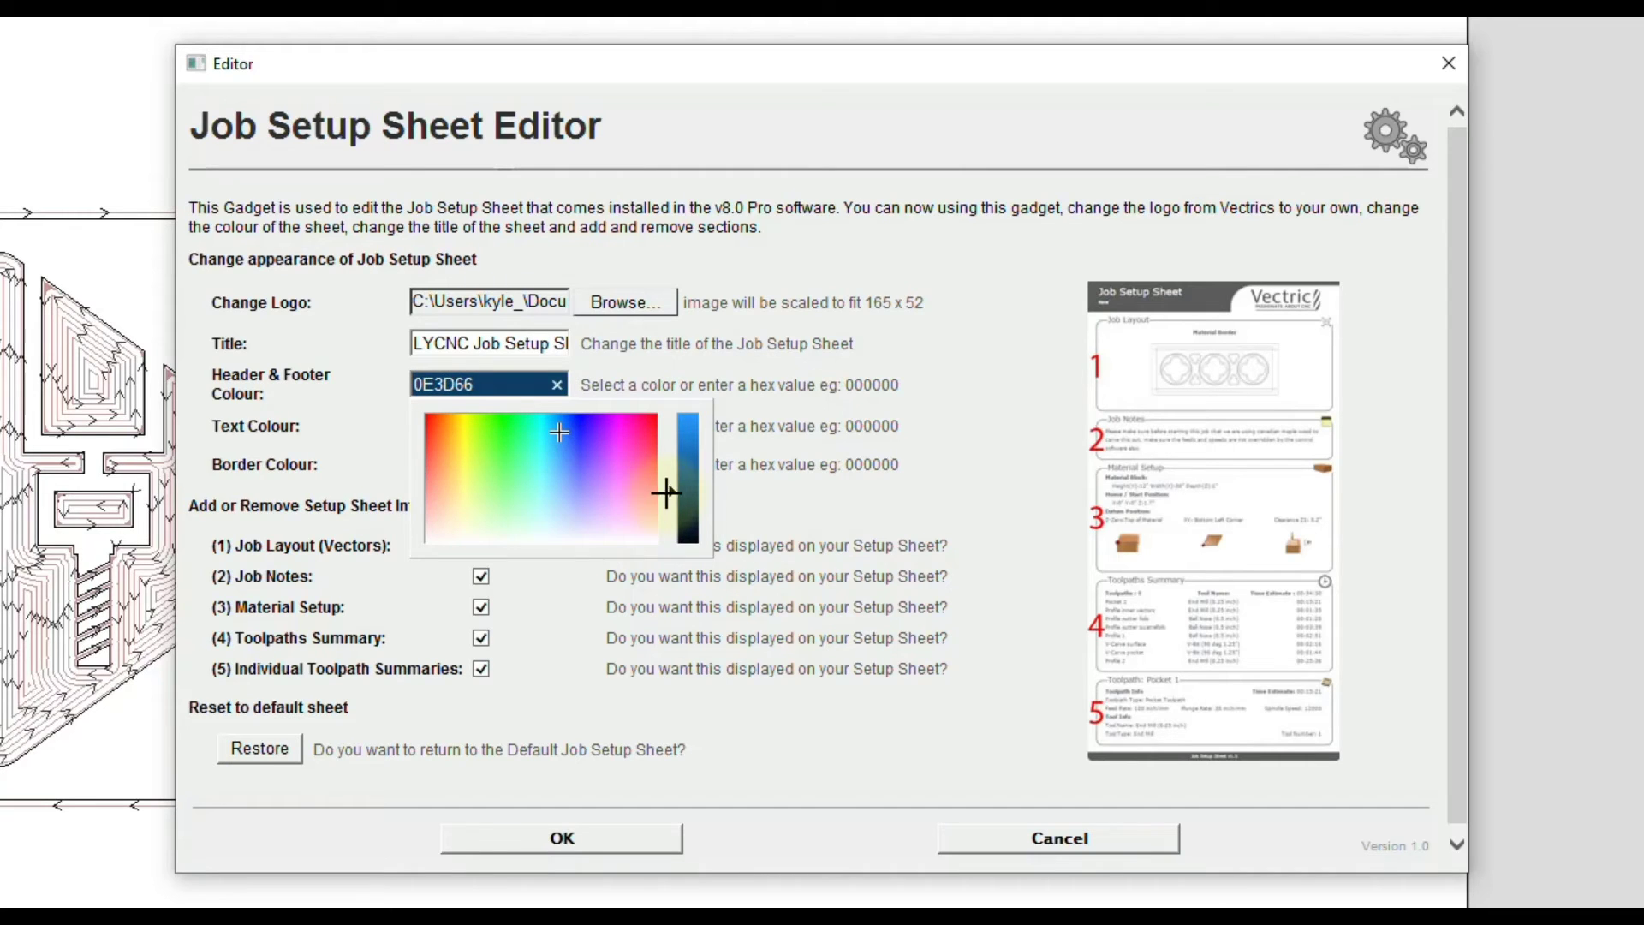
{"action": "left_click_drag", "start_coordinate": [674, 487], "coordinate": [682, 441]}
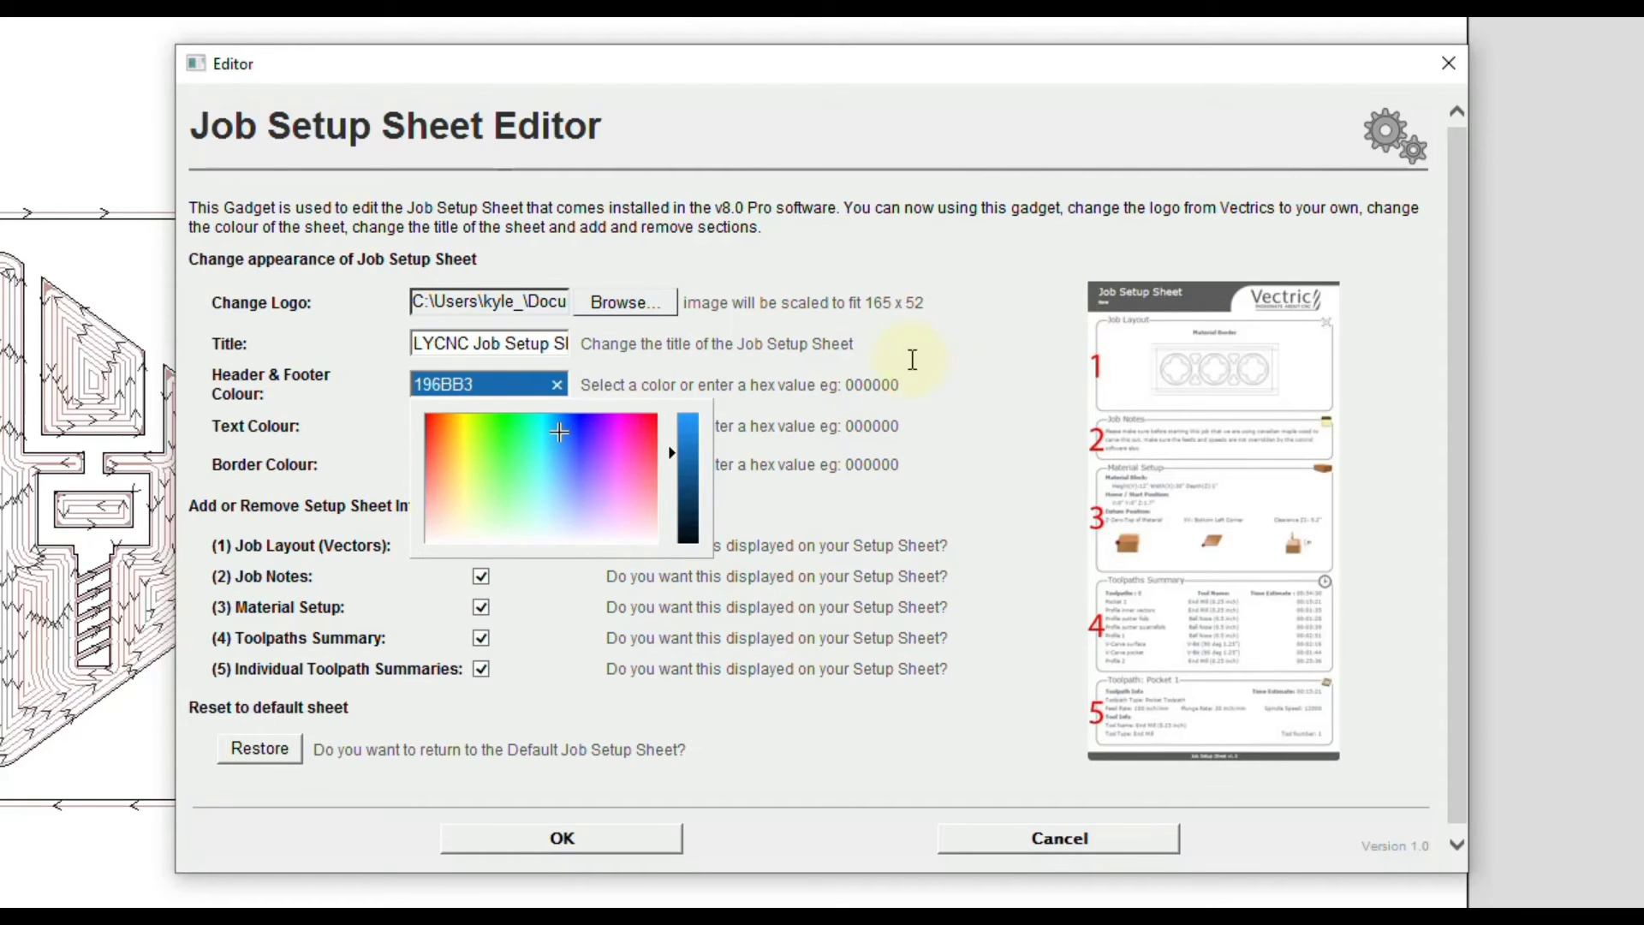
{"action": "left_click", "coordinate": [765, 499]}
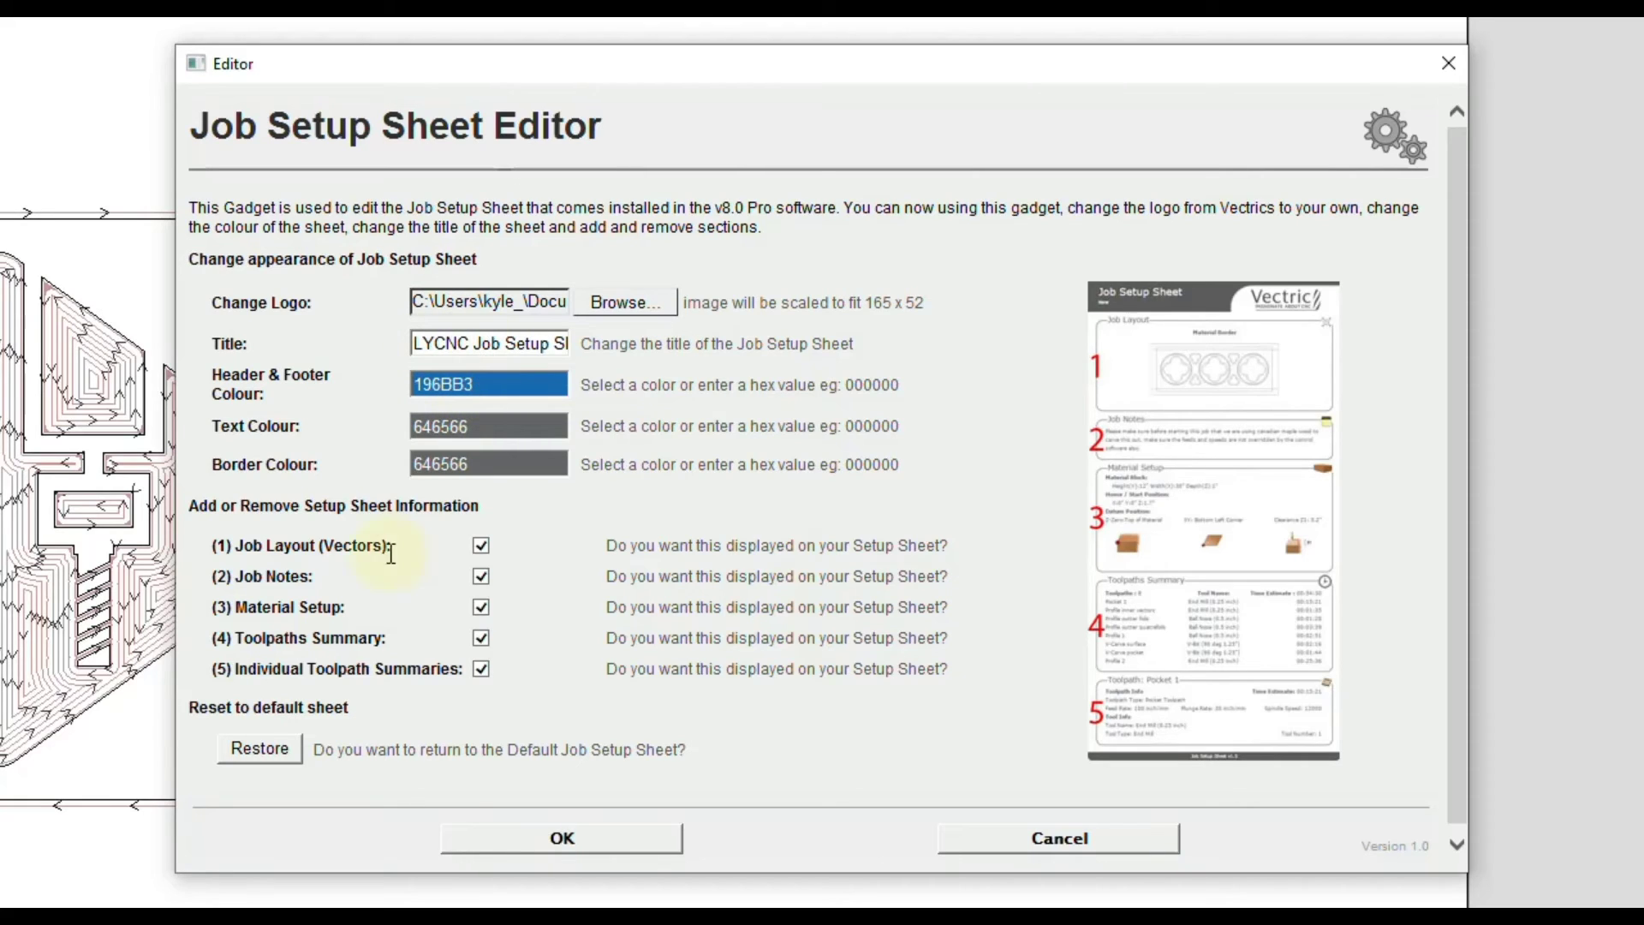
Step: Accept the customised LYCNC setup sheet settings and close the Job Setup Sheet Editor
{"action": "left_click", "coordinate": [538, 840]}
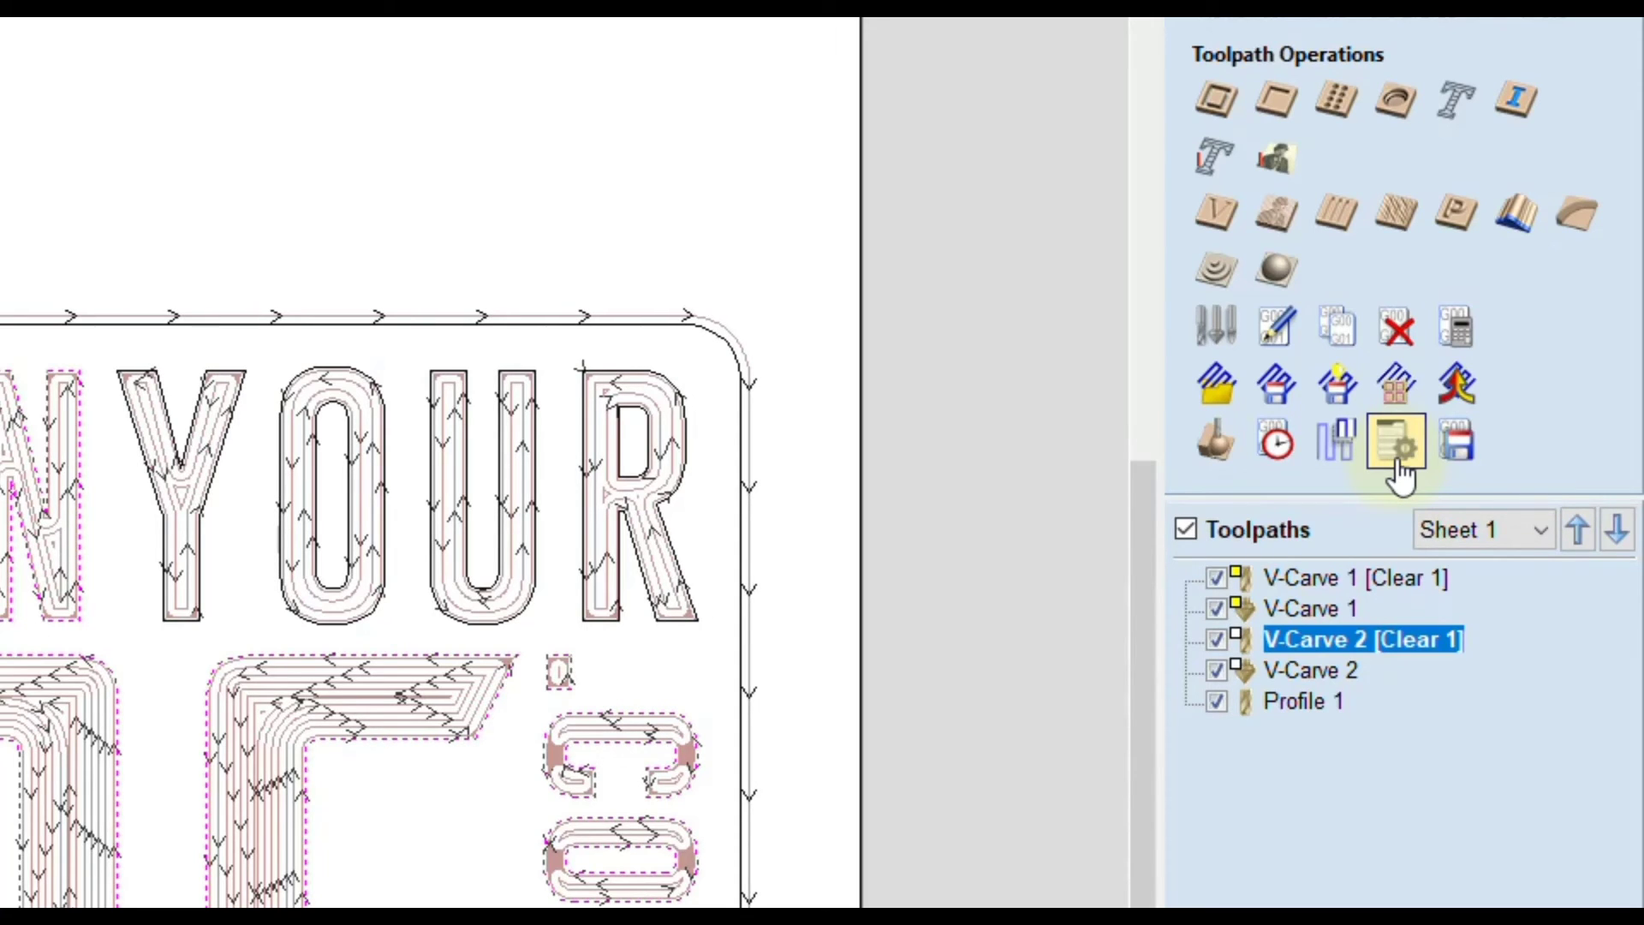
{"action": "key", "text": "ctrl"}
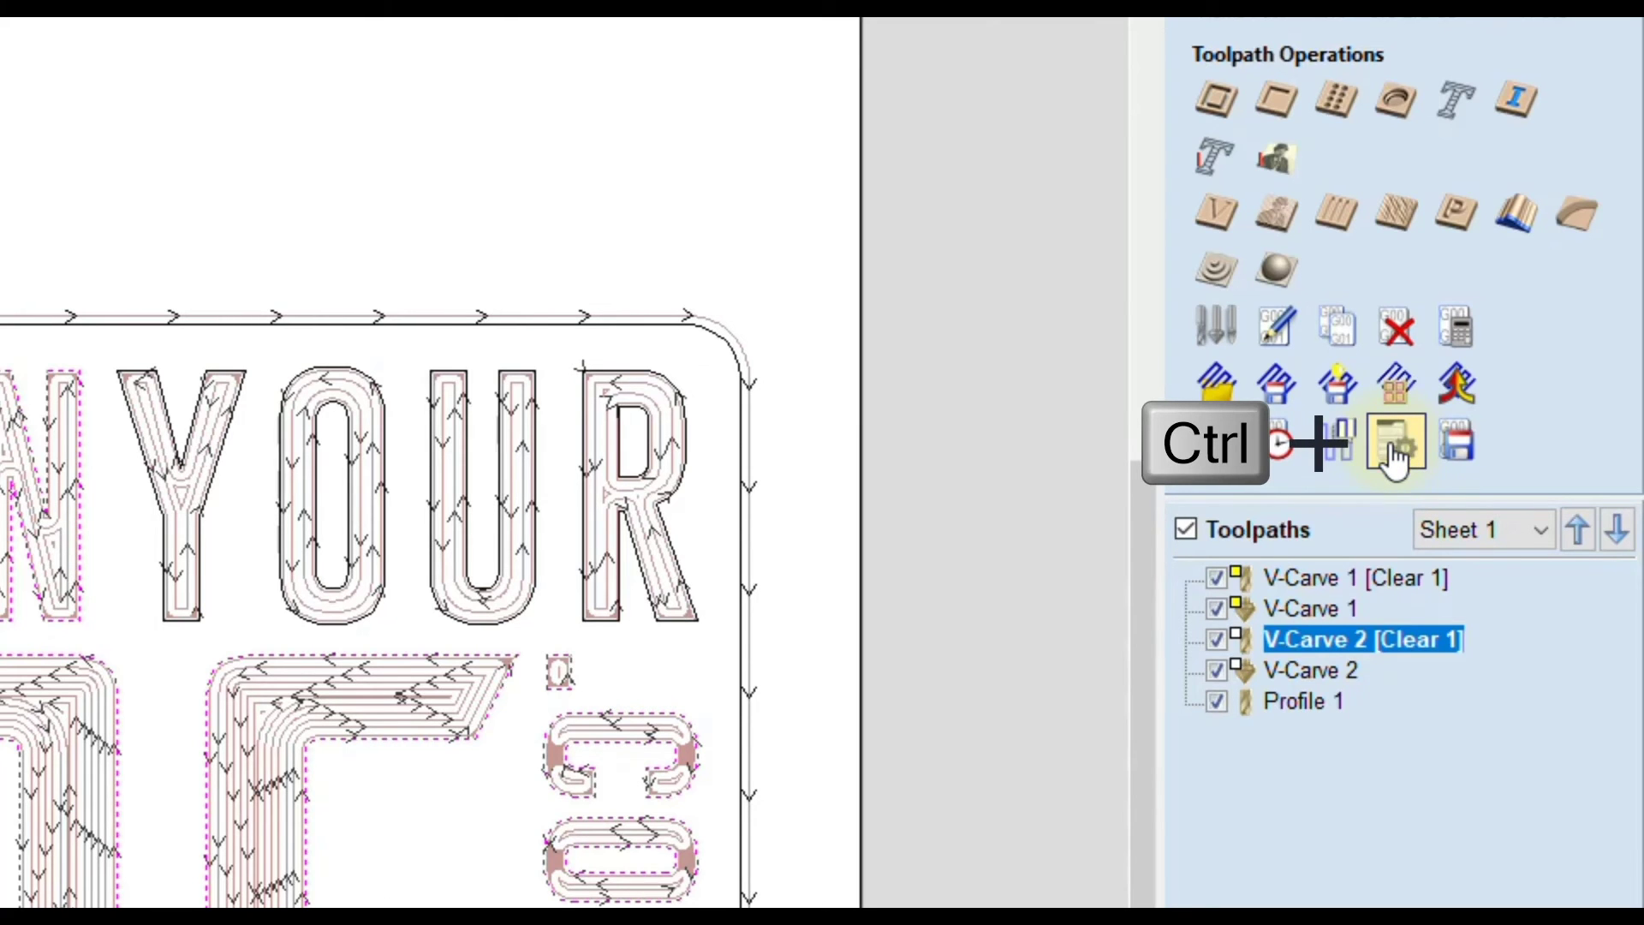
Step: Create the job setup sheet as Learn Your CNC_Summary2.html, opening it in Firefox
{"action": "left_click", "coordinate": [1394, 447], "text": "ctrl"}
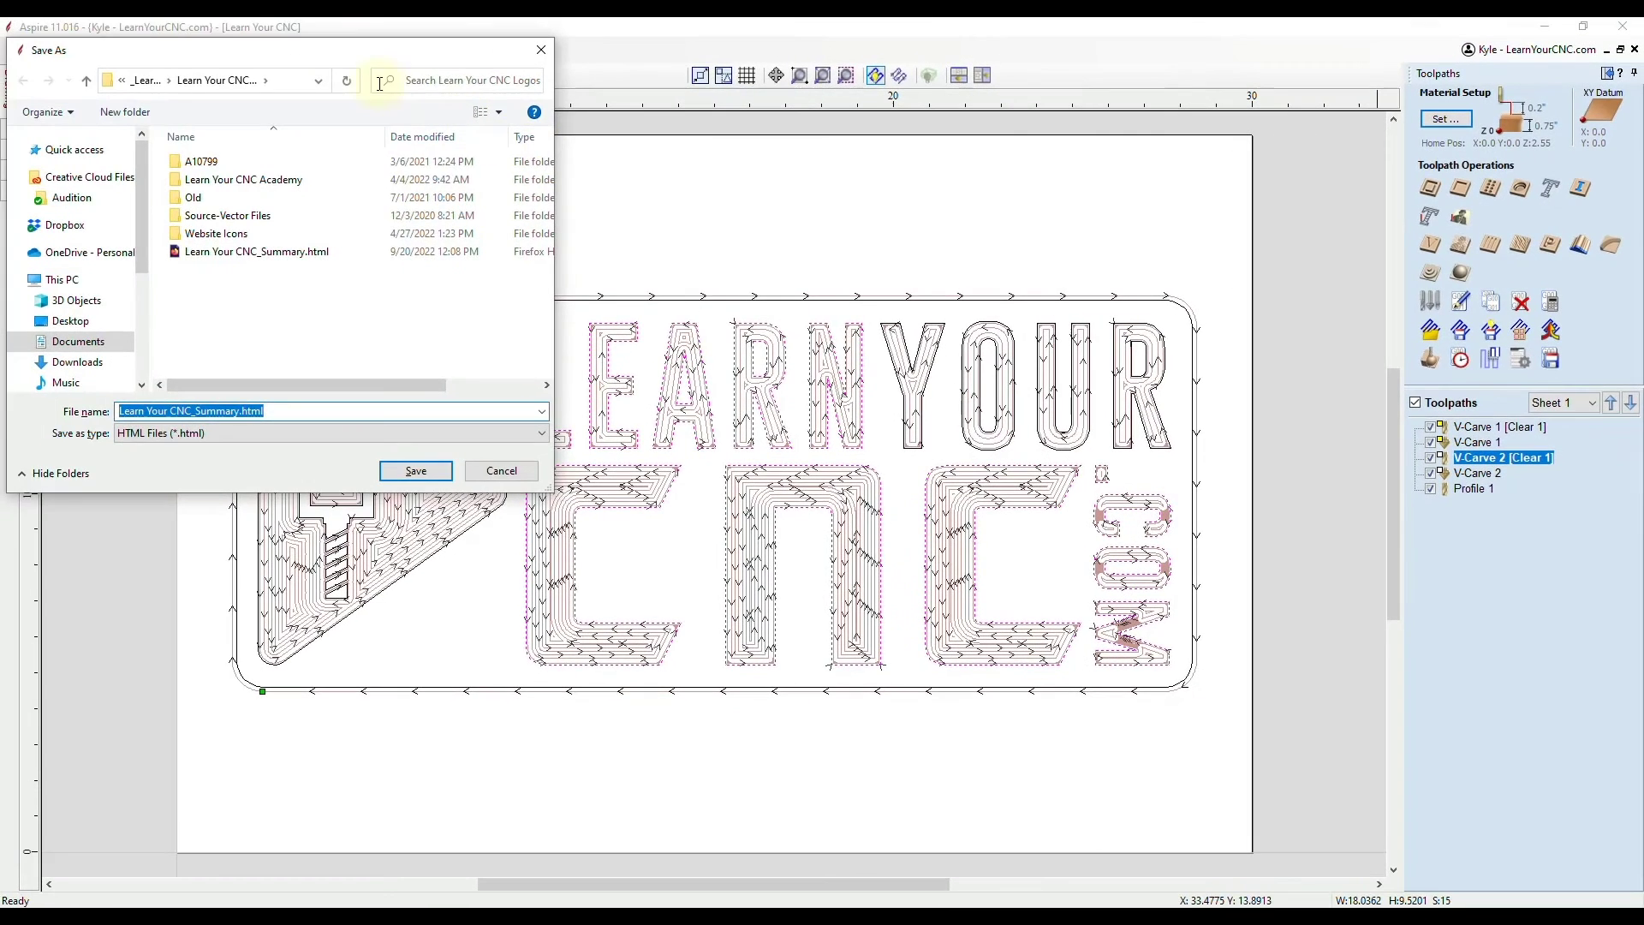
{"action": "left_click_drag", "start_coordinate": [341, 61], "coordinate": [901, 209]}
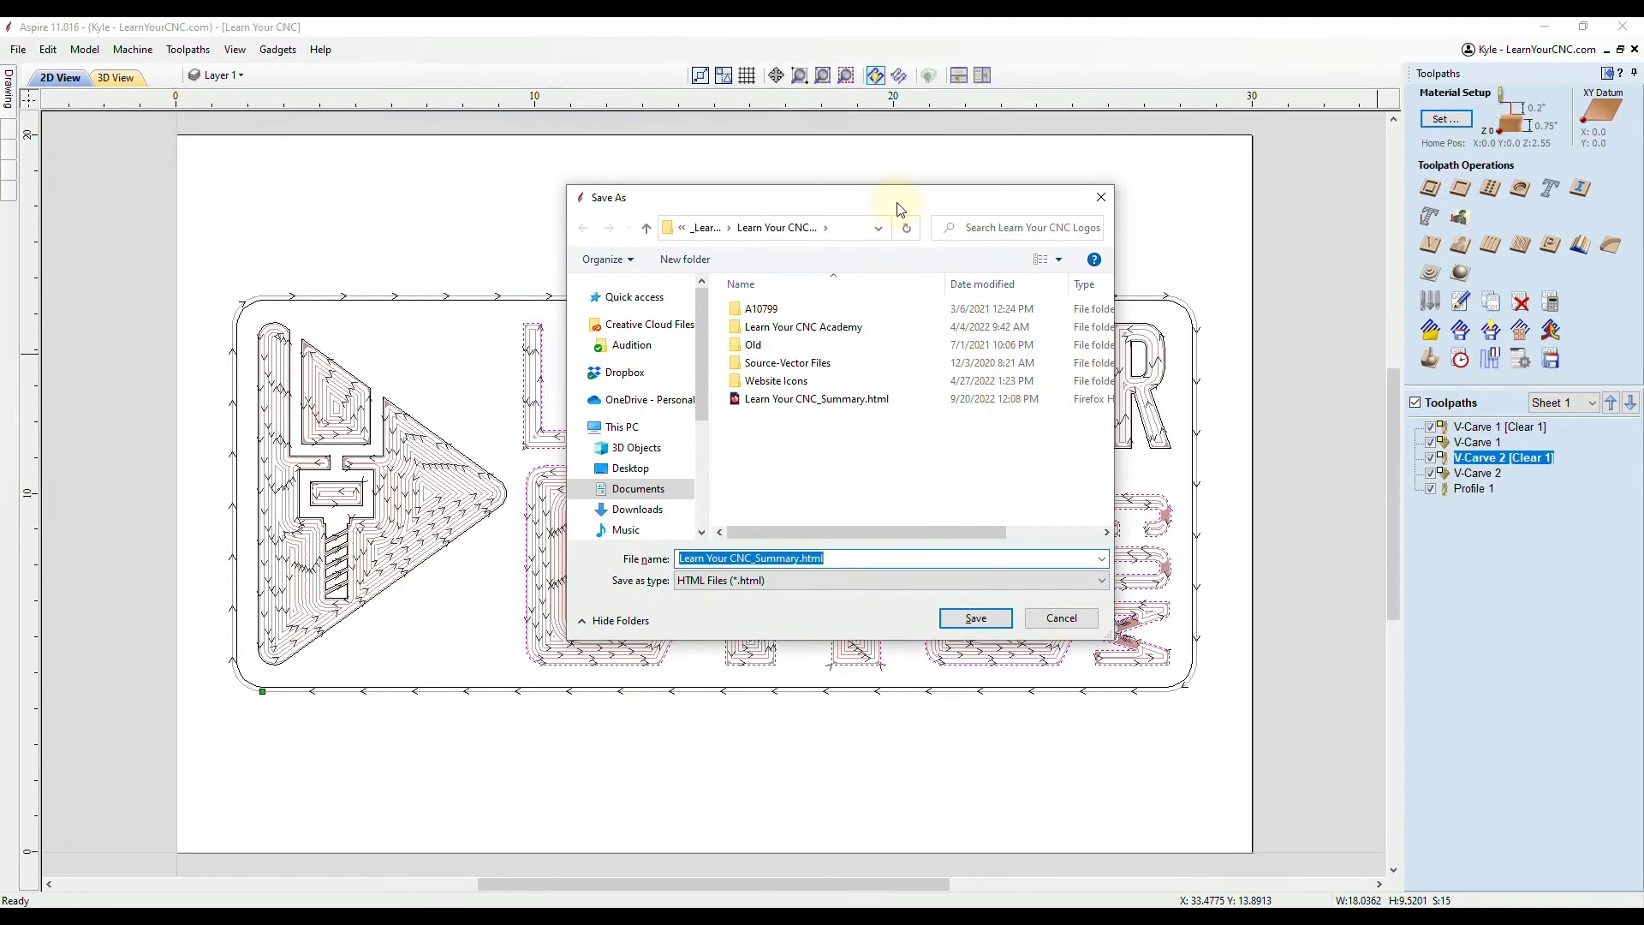
{"action": "left_click", "coordinate": [800, 559]}
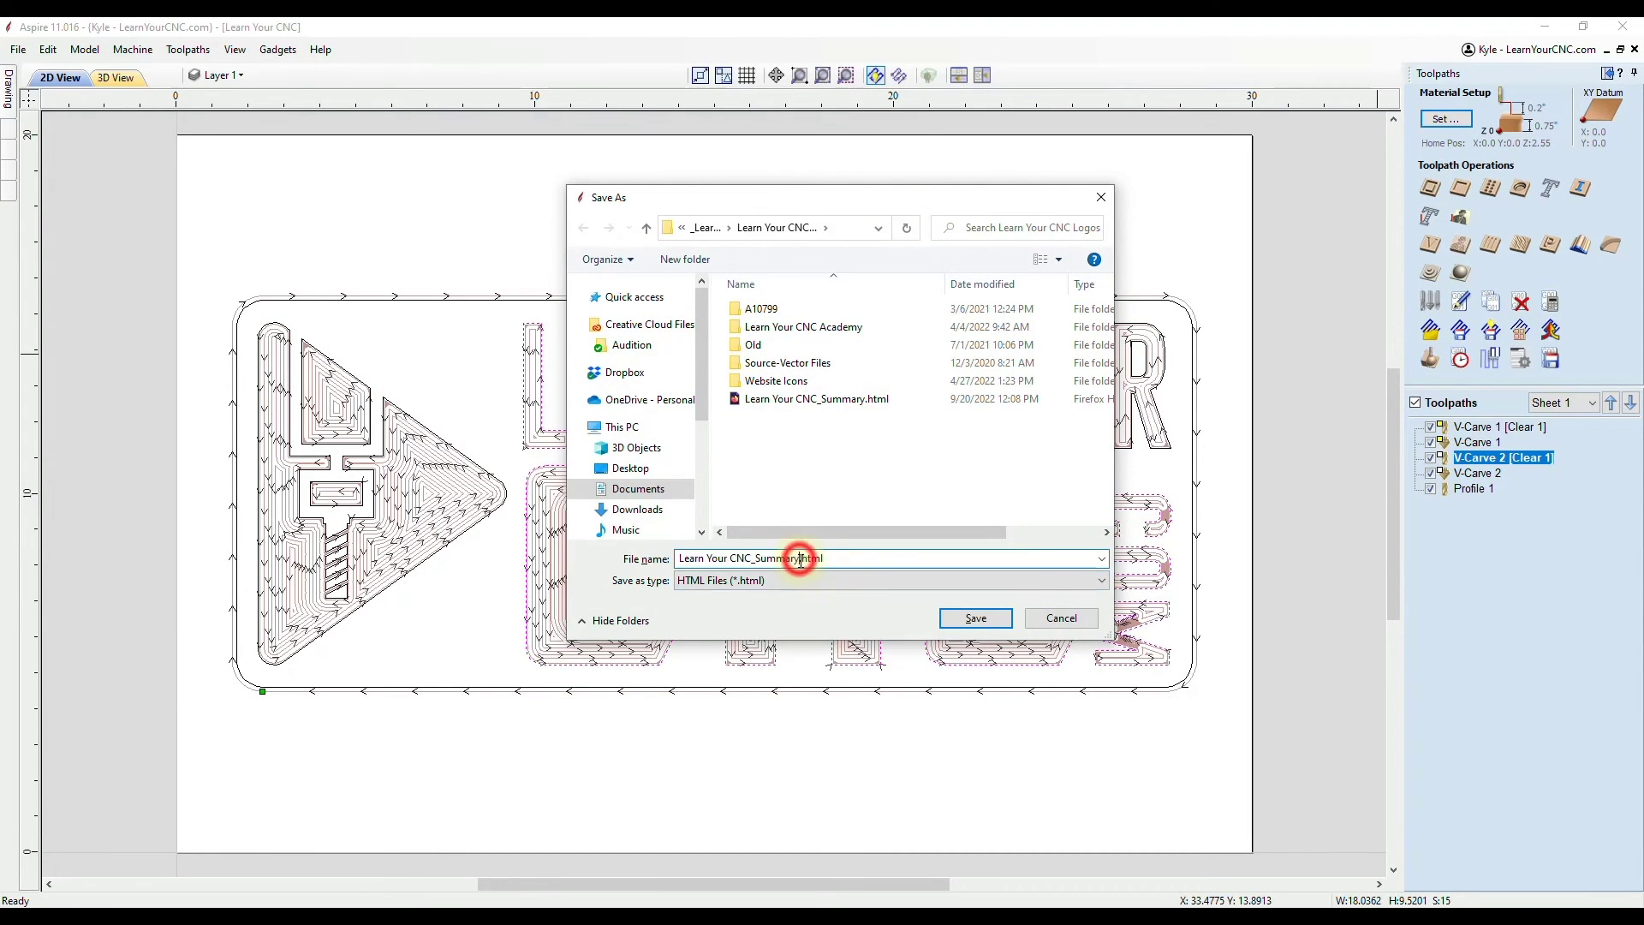
{"action": "left_click", "coordinate": [978, 622]}
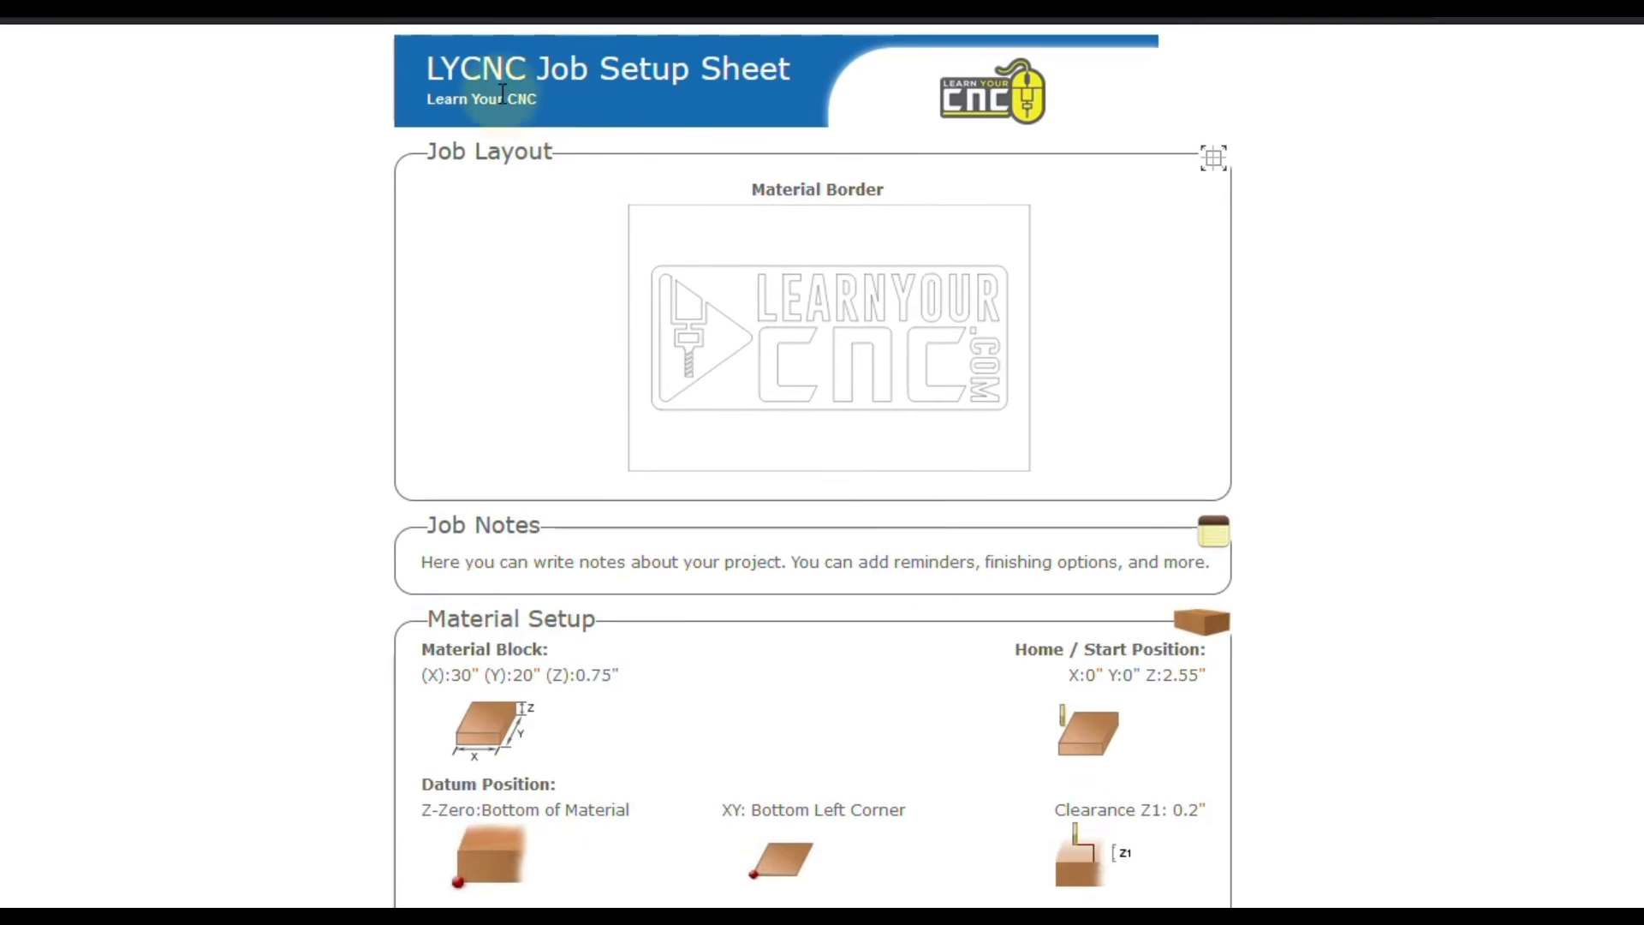
{"action": "left_click_drag", "start_coordinate": [461, 68], "coordinate": [588, 70]}
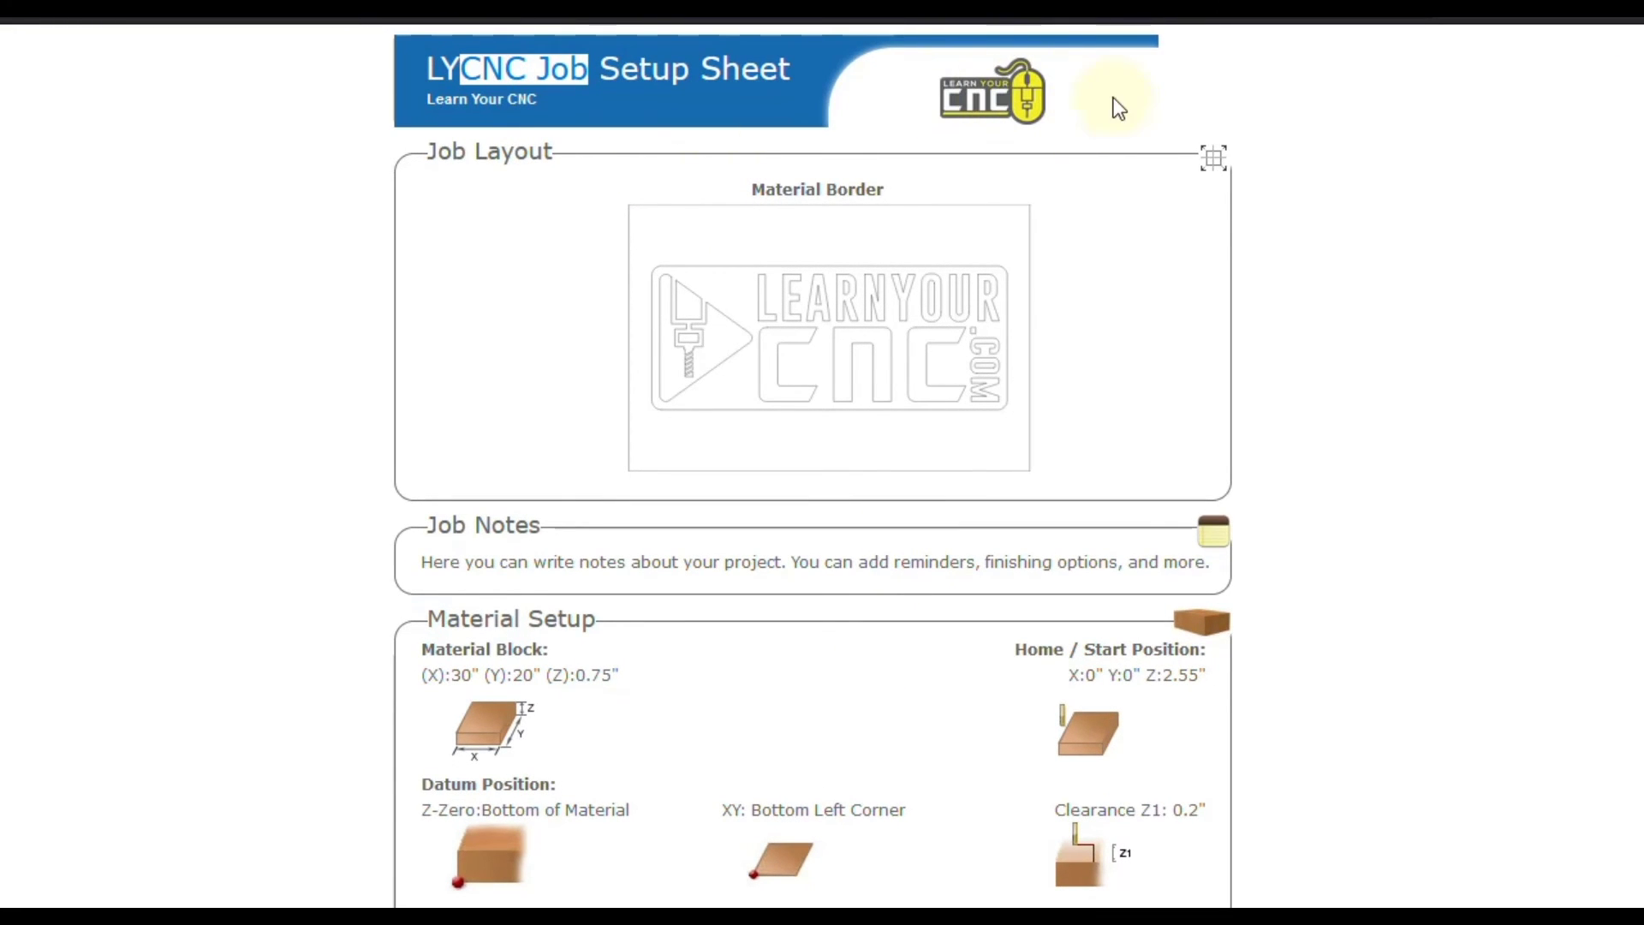
{"action": "scroll", "coordinate": [813, 555], "scroll_direction": "down", "scroll_amount": 2}
{"action": "left_click_drag", "start_coordinate": [415, 429], "coordinate": [918, 422]}
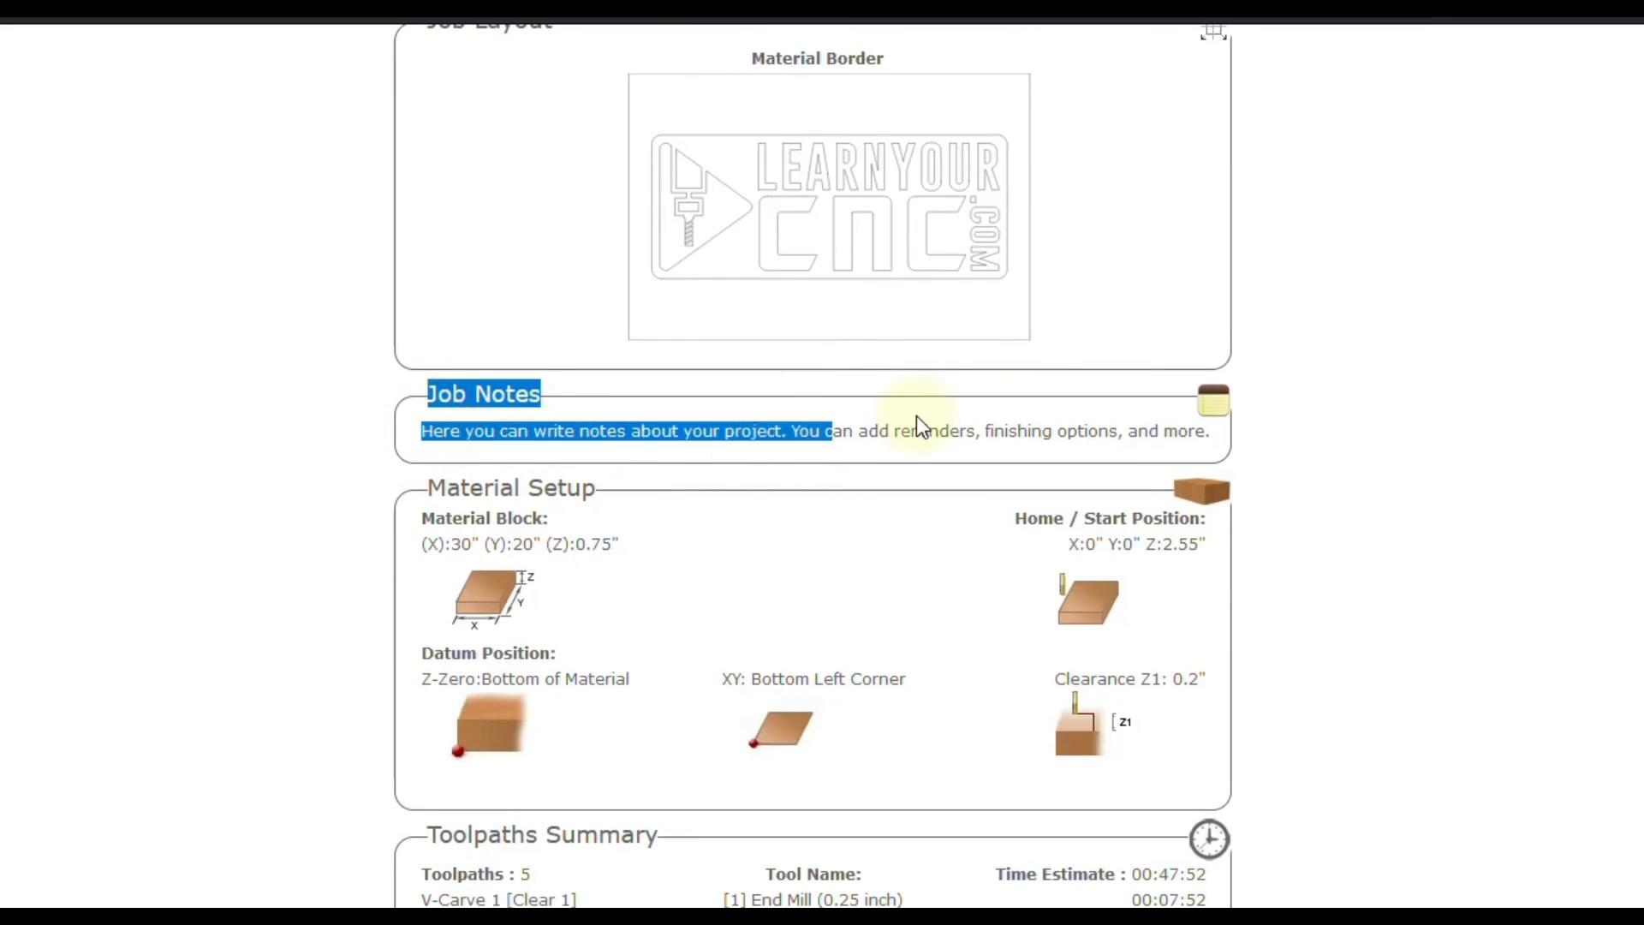
{"action": "left_click", "coordinate": [1111, 425]}
{"action": "left_click_drag", "start_coordinate": [1111, 424], "coordinate": [1149, 438]}
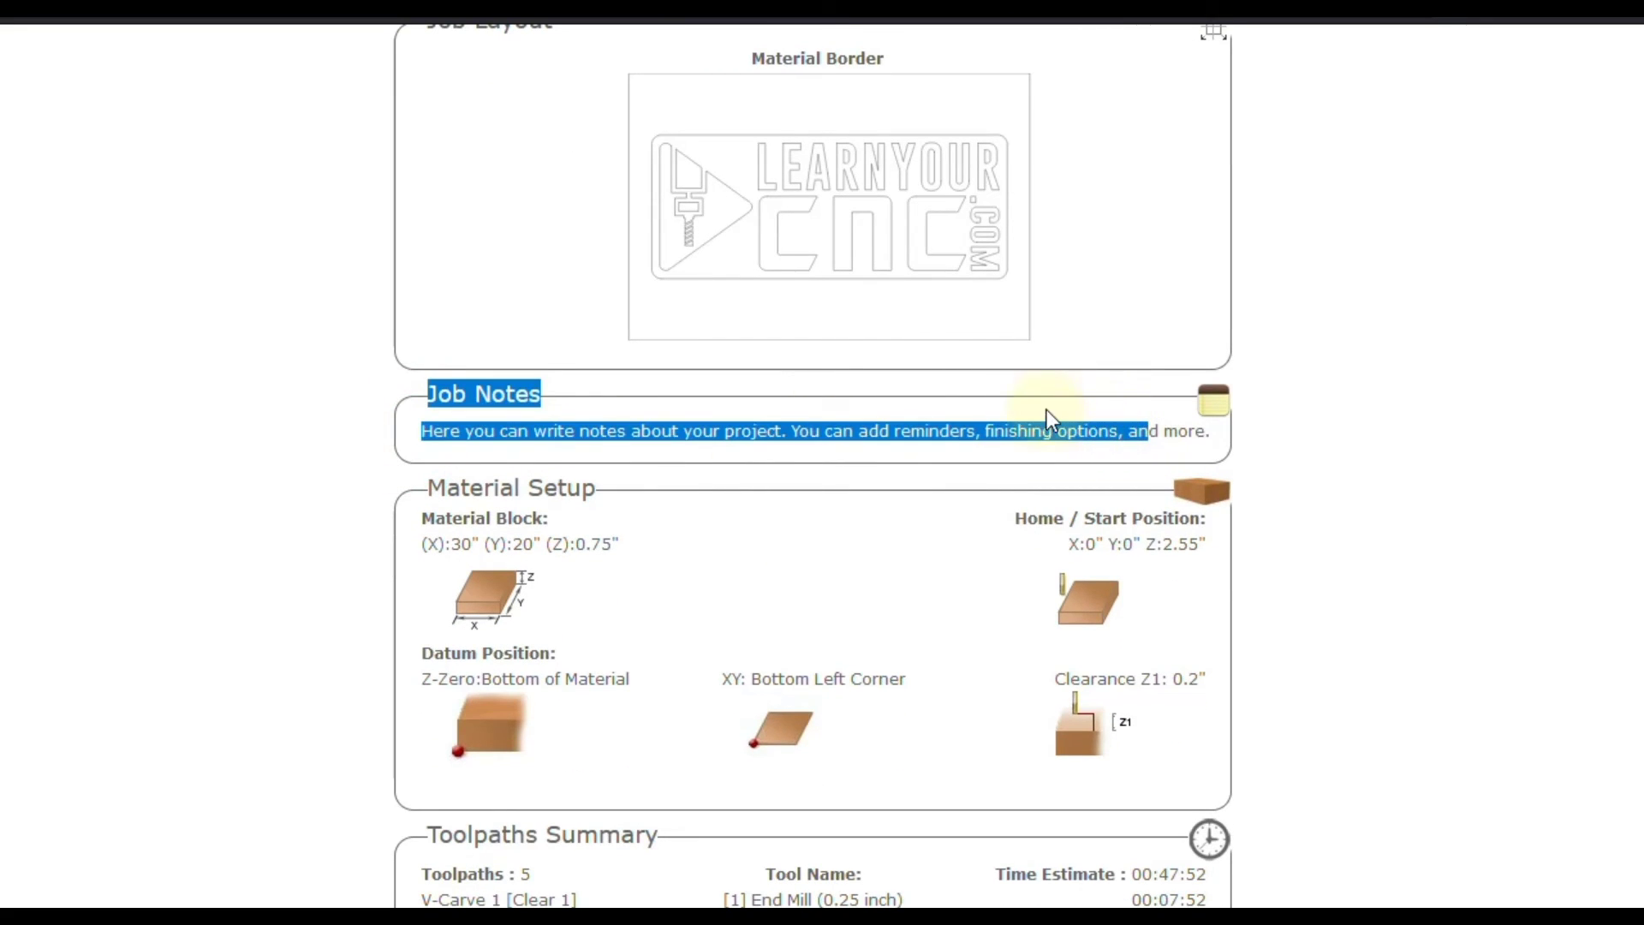
{"action": "scroll", "coordinate": [1019, 425], "scroll_direction": "down", "scroll_amount": 10}
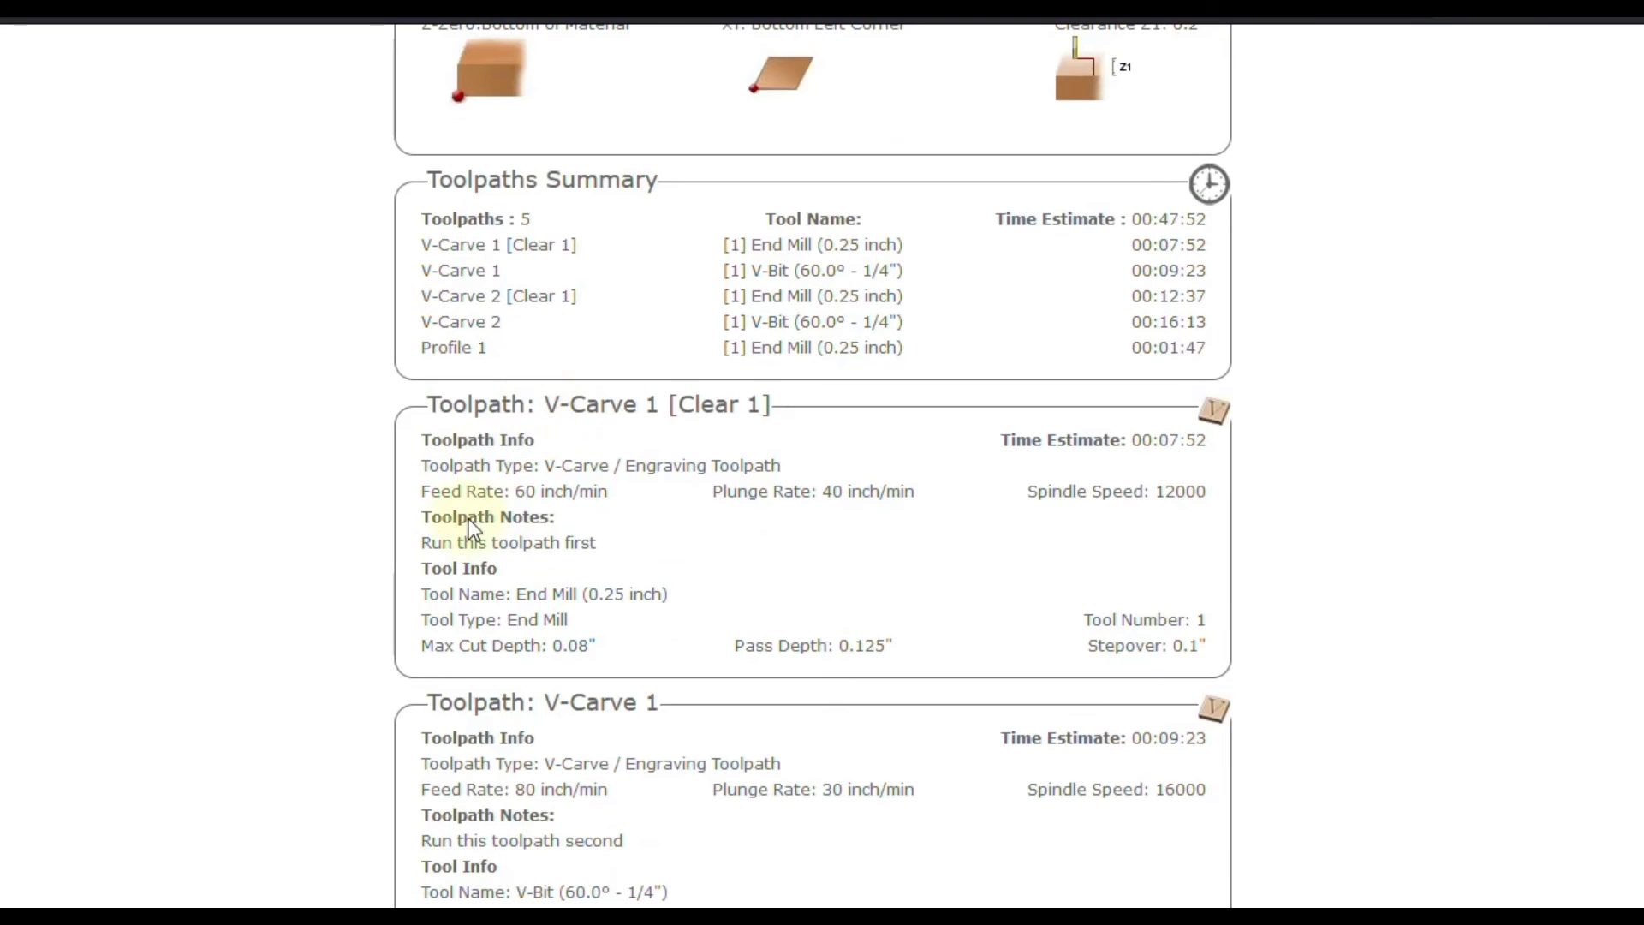
{"action": "left_click_drag", "start_coordinate": [431, 541], "coordinate": [599, 542]}
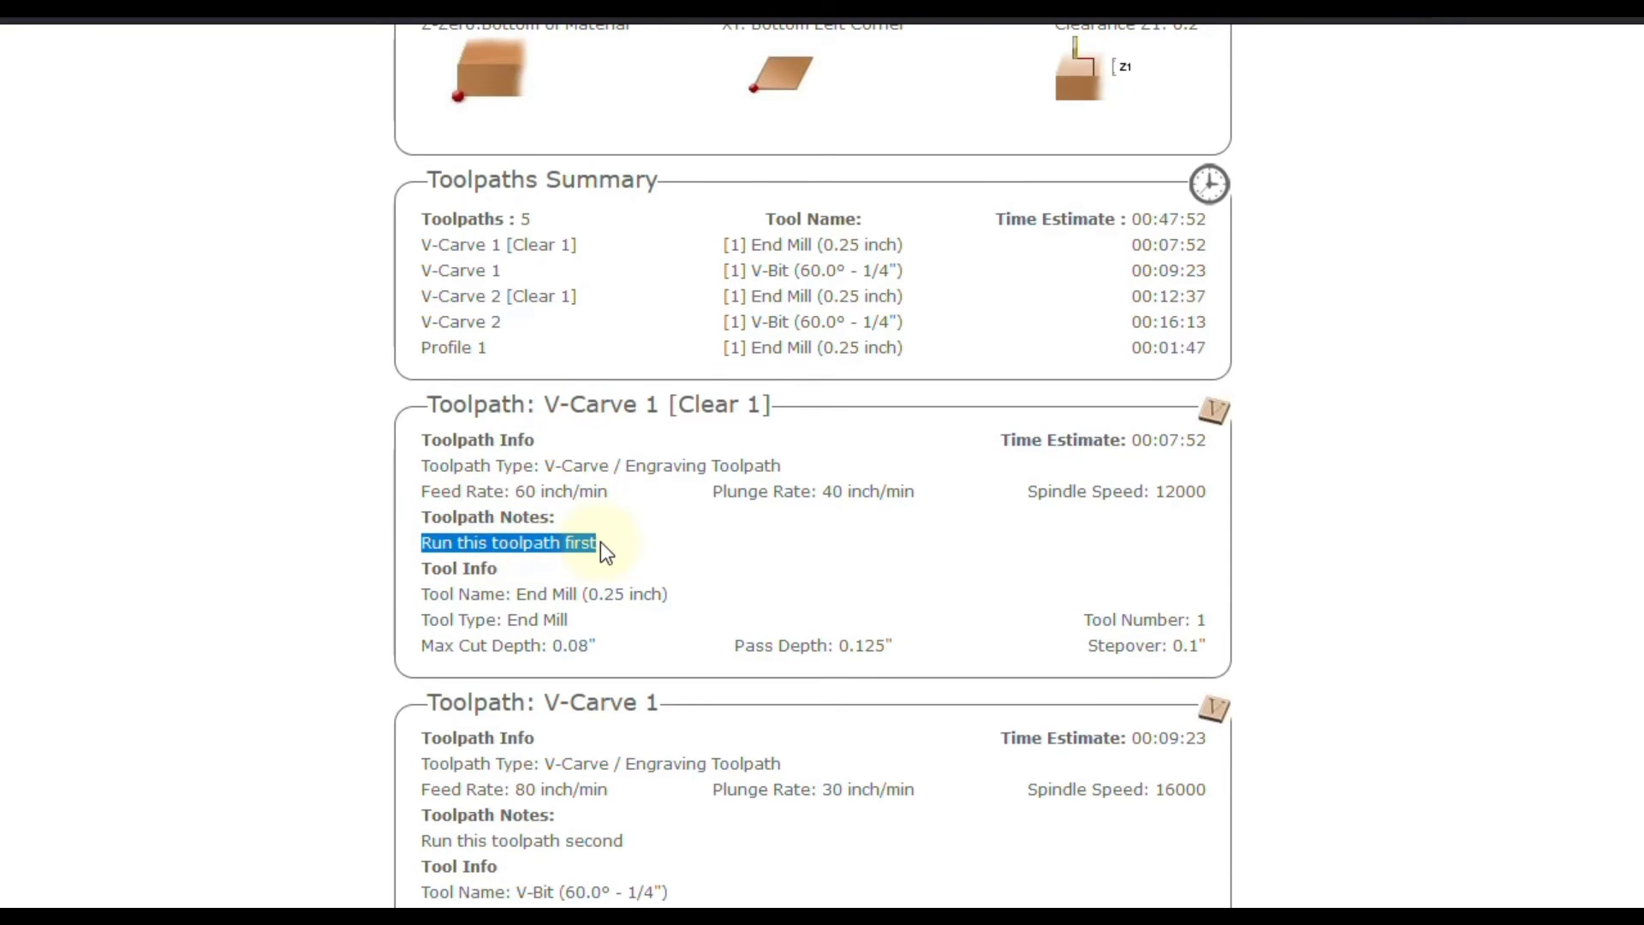
{"action": "scroll", "coordinate": [620, 554], "scroll_direction": "down", "scroll_amount": 1}
{"action": "scroll", "coordinate": [620, 553], "scroll_direction": "down", "scroll_amount": 6}
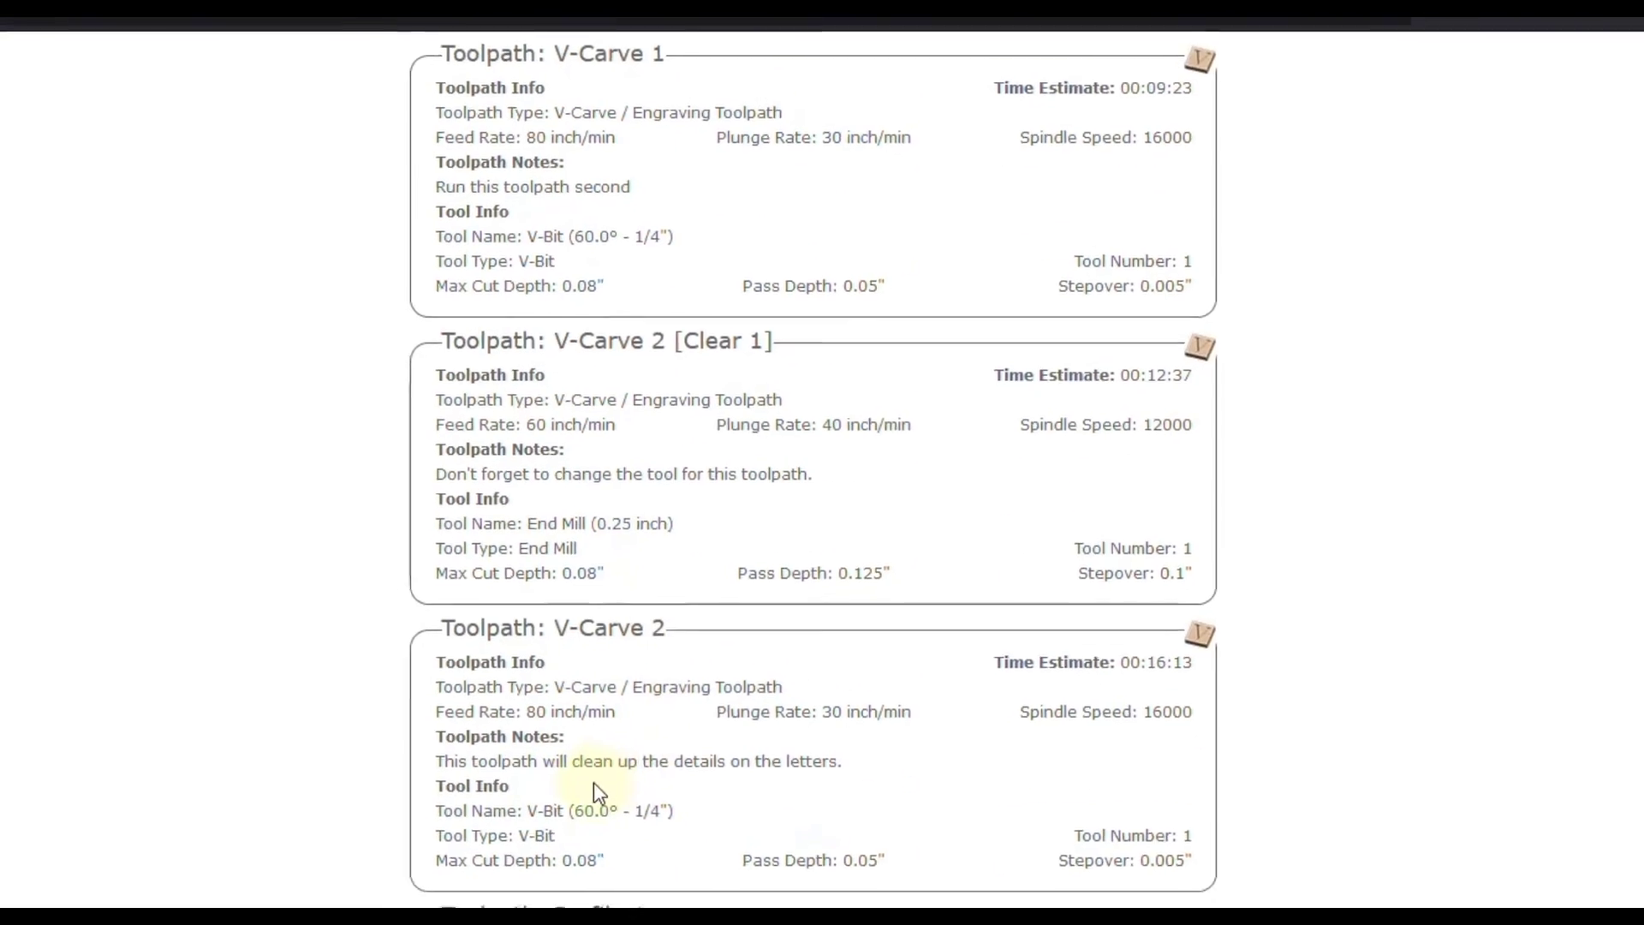
{"action": "left_click_drag", "start_coordinate": [610, 767], "coordinate": [789, 766]}
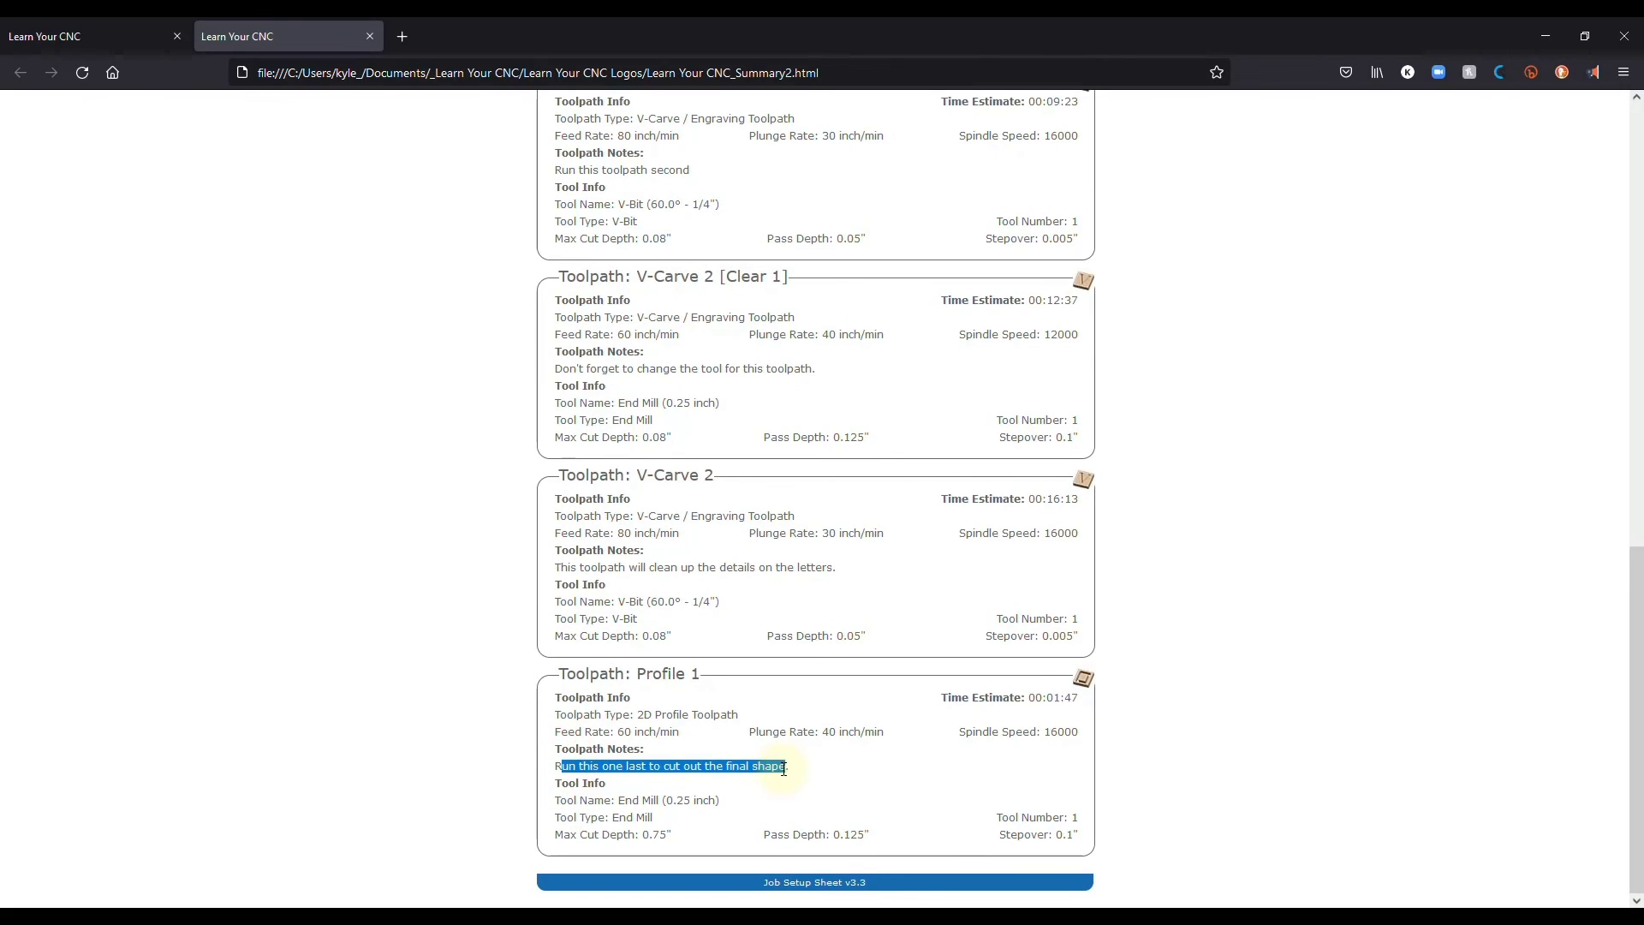
{"action": "left_click", "coordinate": [814, 760]}
{"action": "scroll", "coordinate": [771, 654], "scroll_direction": "up", "scroll_amount": 2}
{"action": "scroll", "coordinate": [747, 651], "scroll_direction": "up", "scroll_amount": 8}
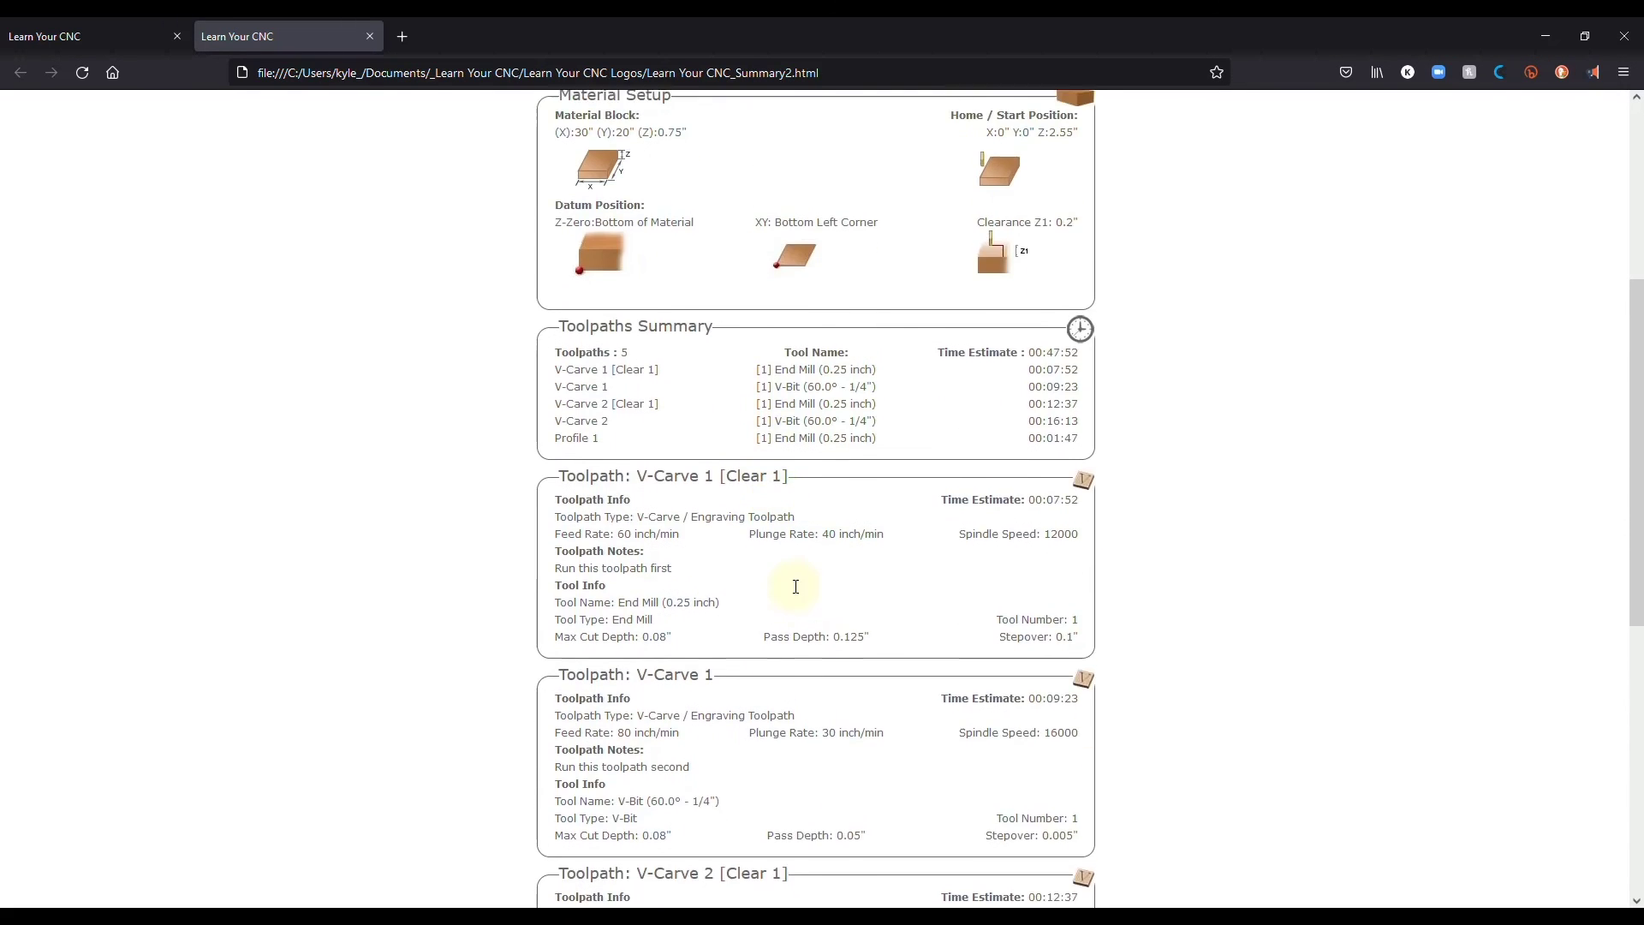
{"action": "scroll", "coordinate": [809, 628], "scroll_direction": "up", "scroll_amount": 2}
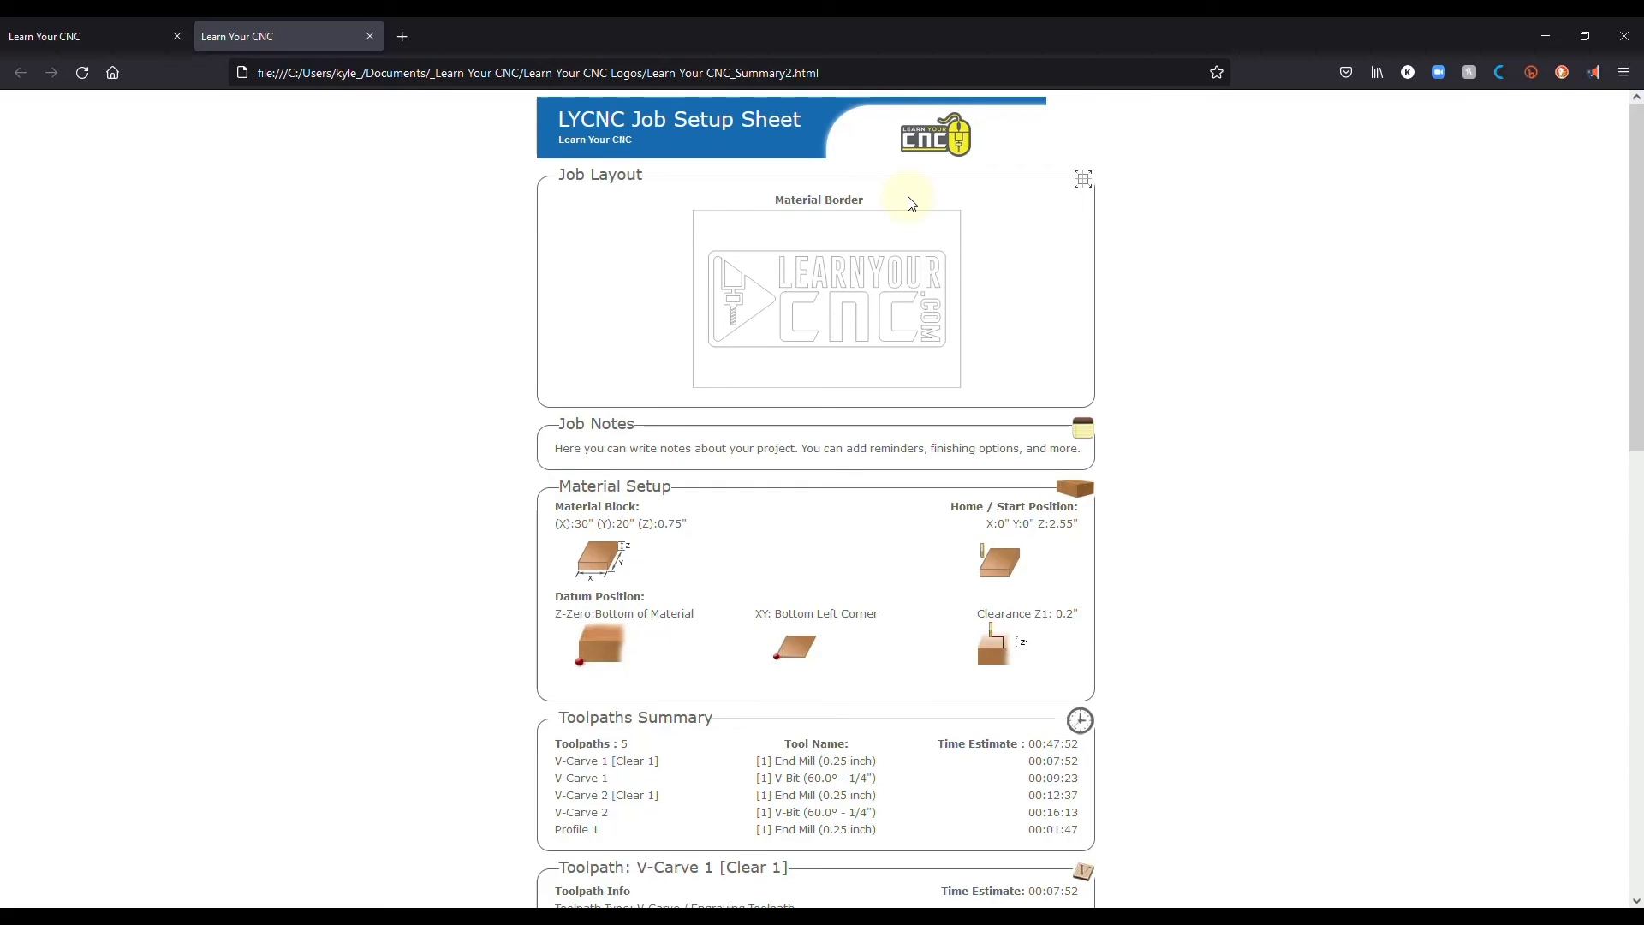
{"action": "scroll", "coordinate": [782, 624], "scroll_direction": "down", "scroll_amount": 12}
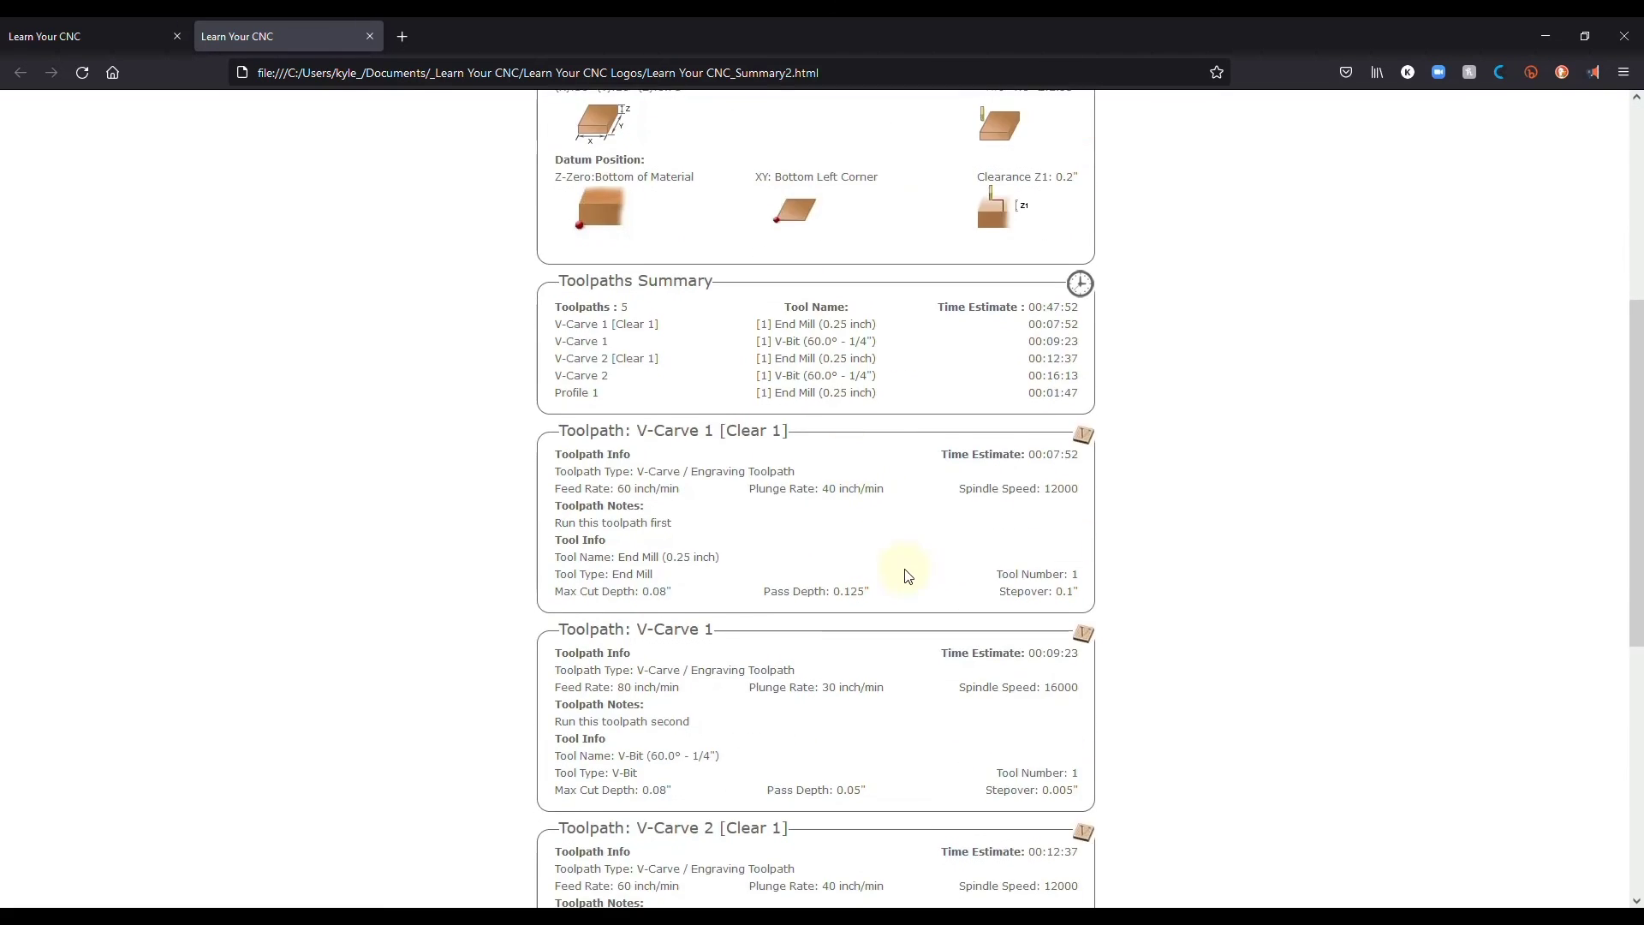
{"action": "scroll", "coordinate": [745, 586], "scroll_direction": "up", "scroll_amount": 12}
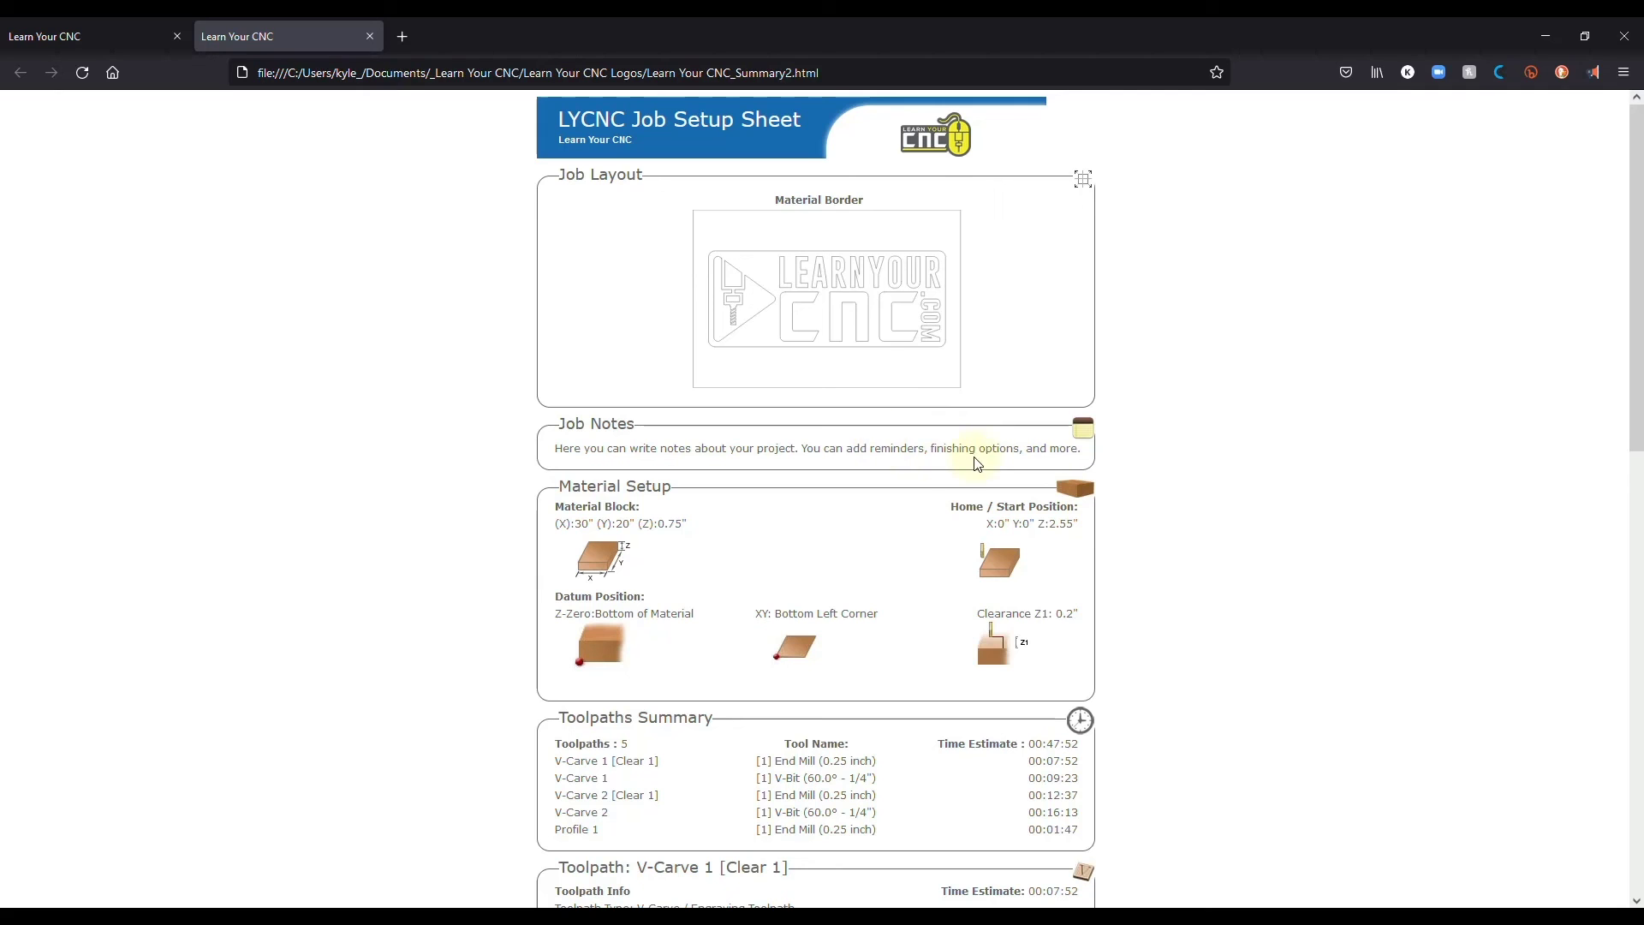
{"action": "scroll", "coordinate": [748, 446], "scroll_direction": "down", "scroll_amount": 5}
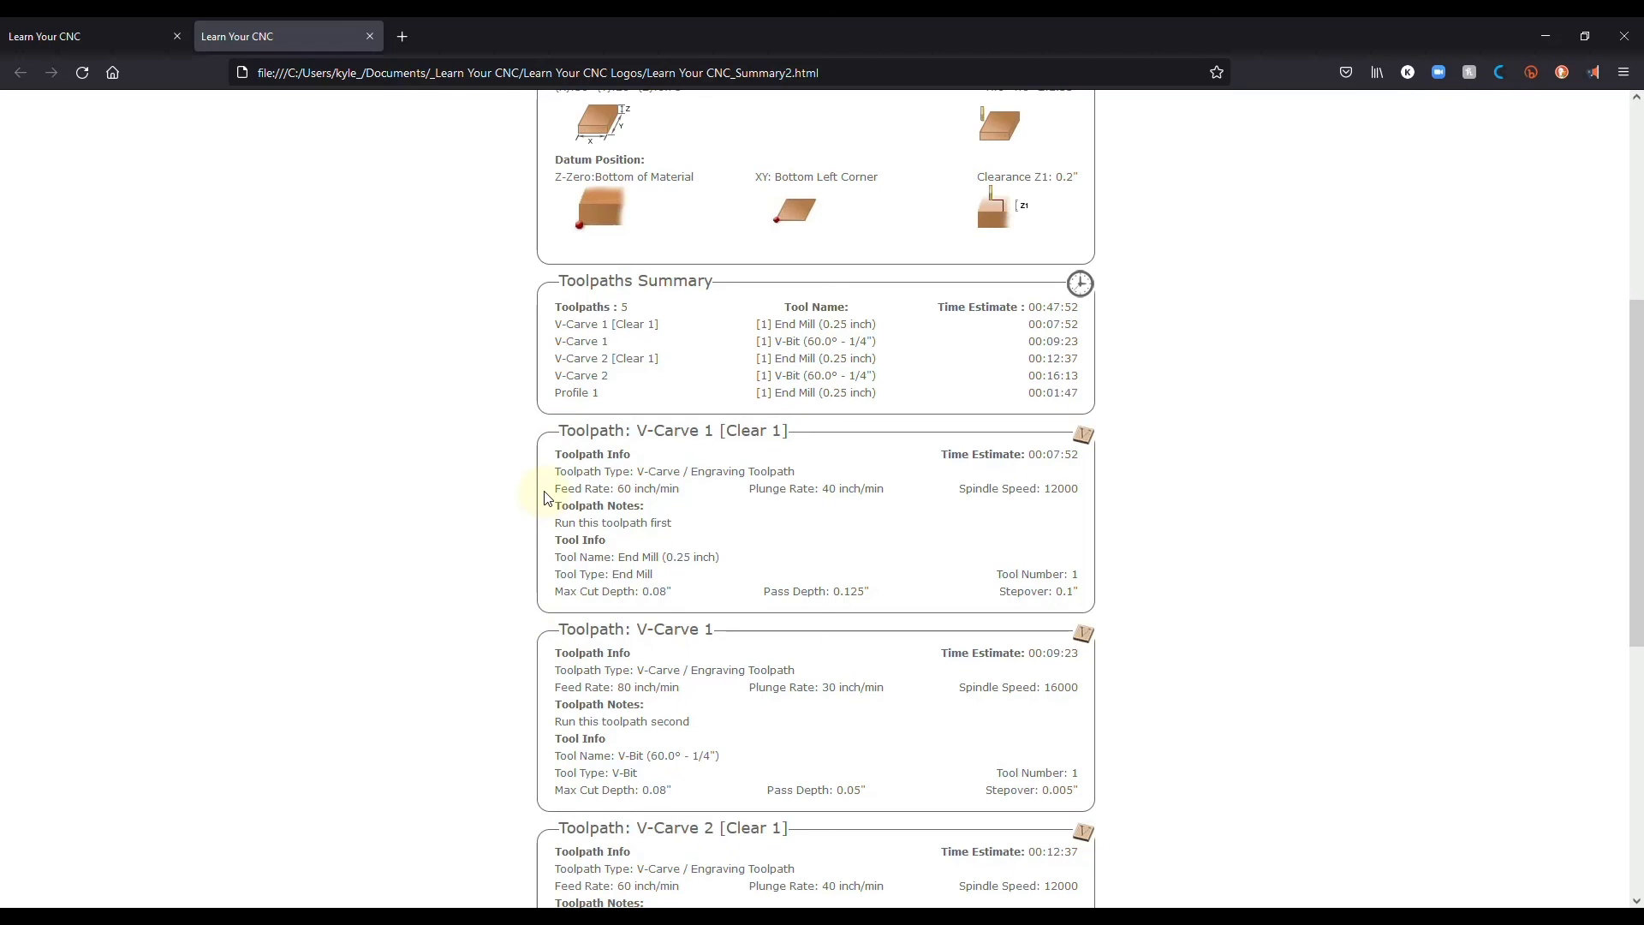
{"action": "scroll", "coordinate": [545, 501], "scroll_direction": "down", "scroll_amount": 3}
{"action": "scroll", "coordinate": [545, 523], "scroll_direction": "up", "scroll_amount": 8}
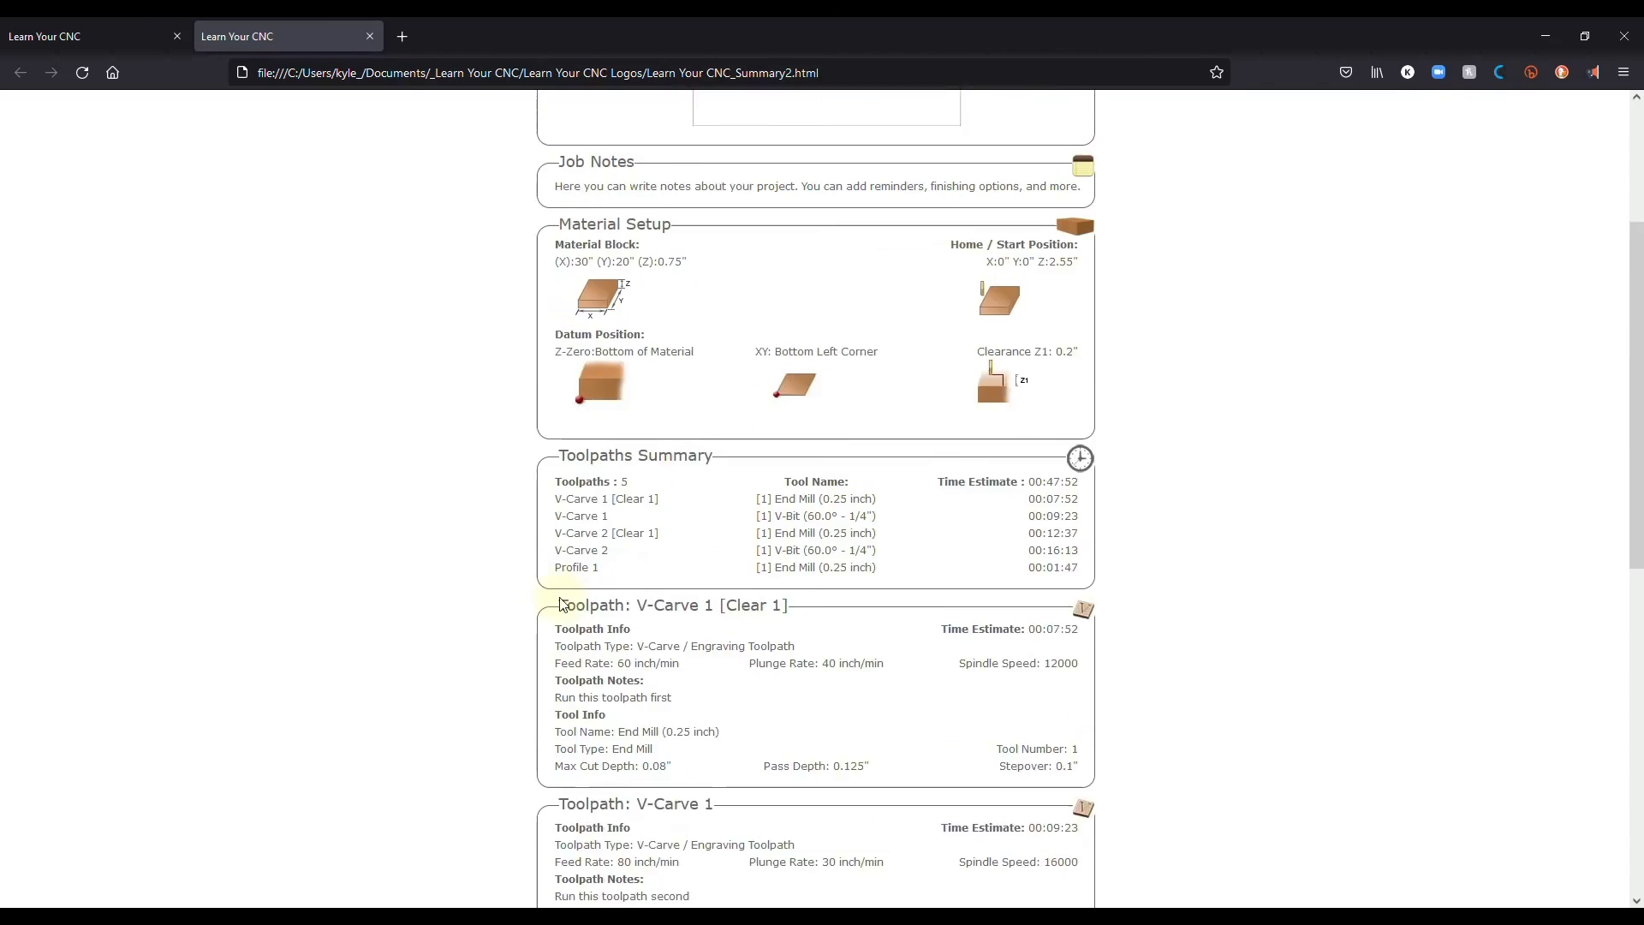